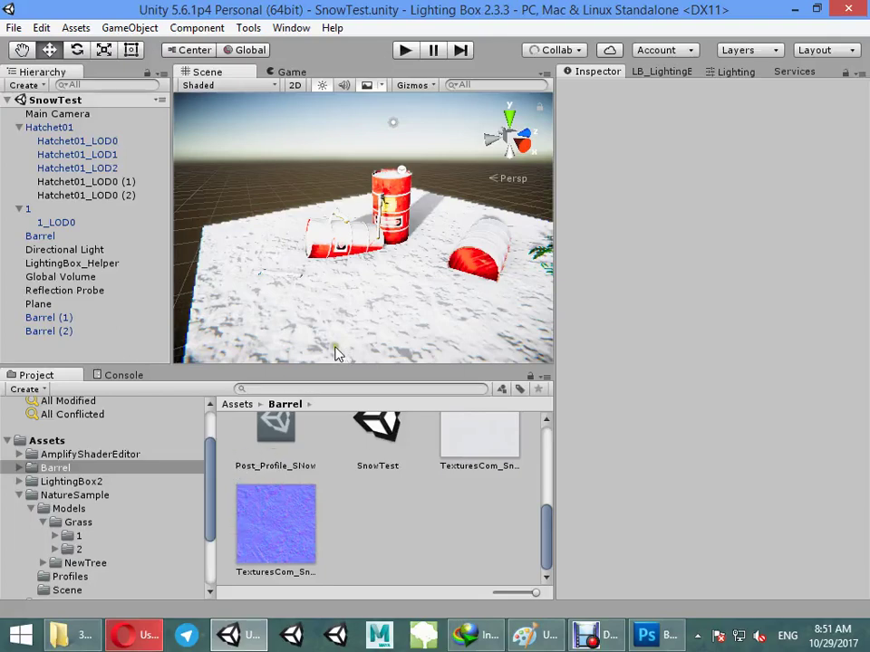
Fly the view in around the red barrel and the snowy hatchet, then back out
mouse_move(318, 331)
right_down()
mouse_move(268, 280)
mouse_move(656, 294)
right_up()
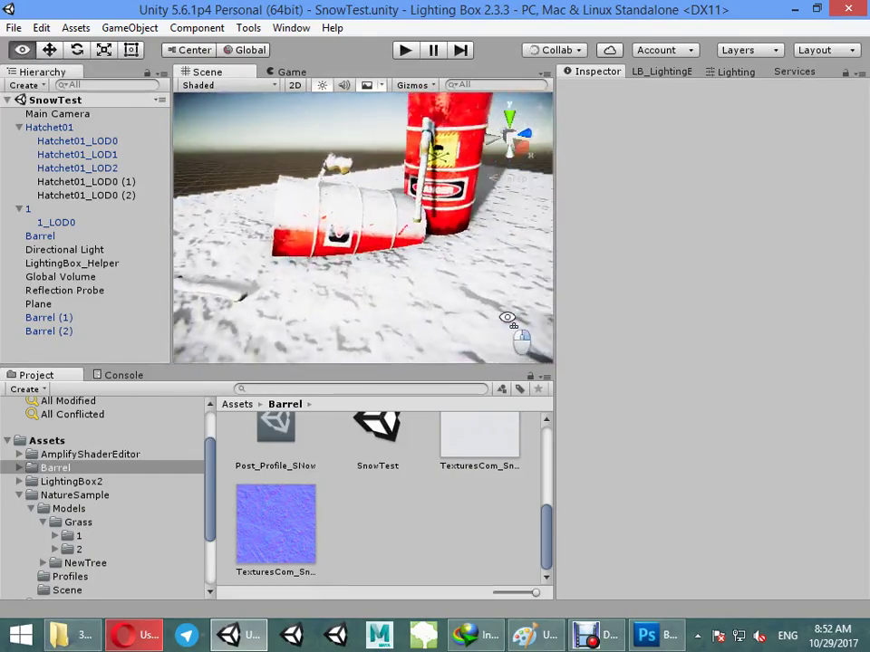
right_drag(354, 241, 473, 281)
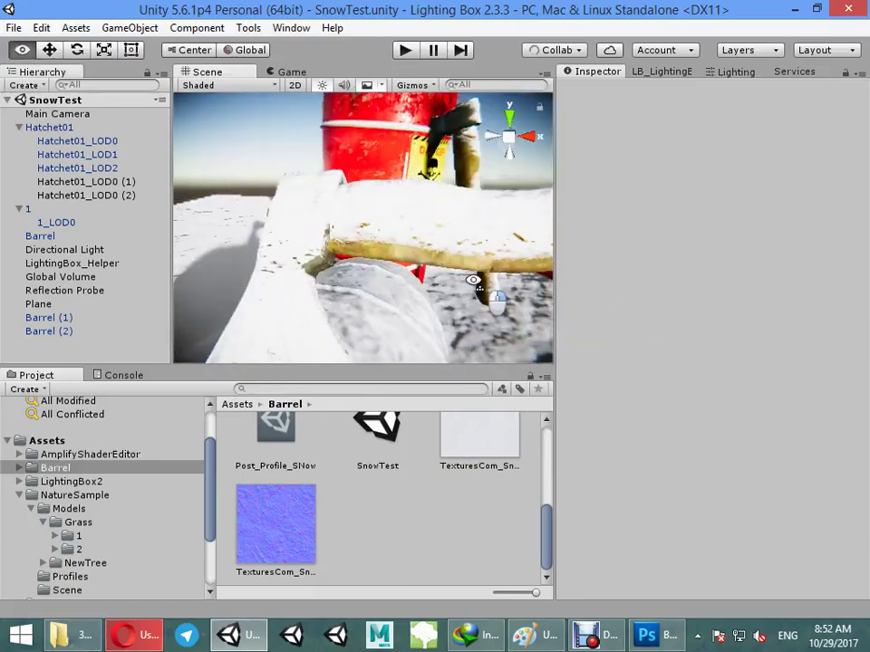
mouse_move(475, 320)
right_down()
mouse_move(14, 488)
mouse_move(604, 405)
mouse_move(841, 448)
mouse_move(439, 362)
mouse_move(233, 194)
mouse_move(232, 390)
mouse_move(577, 254)
right_up()
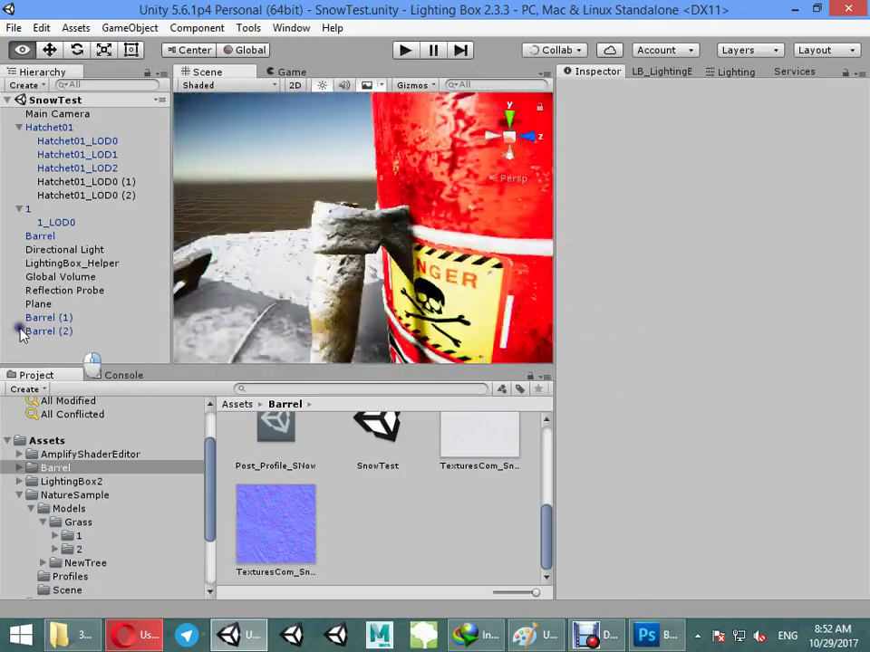
mouse_move(577, 254)
right_down()
mouse_move(569, 308)
mouse_move(818, 399)
right_up()
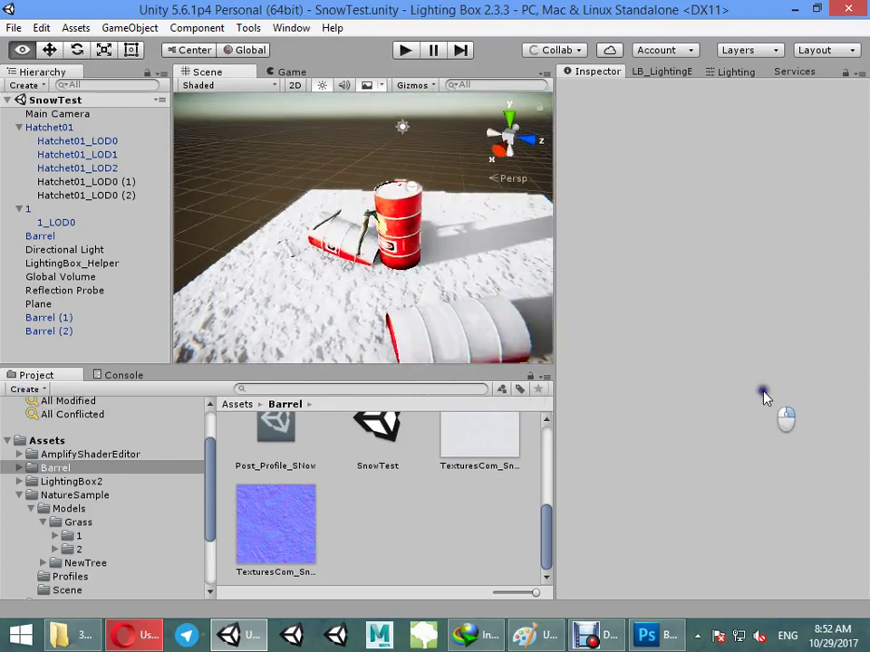
right_drag(817, 398, 762, 394)
Place Broom02 from ToolsAndLogsSAMPLE > AgedToolsPack DEMO > Meshes into the scene
click(20, 495)
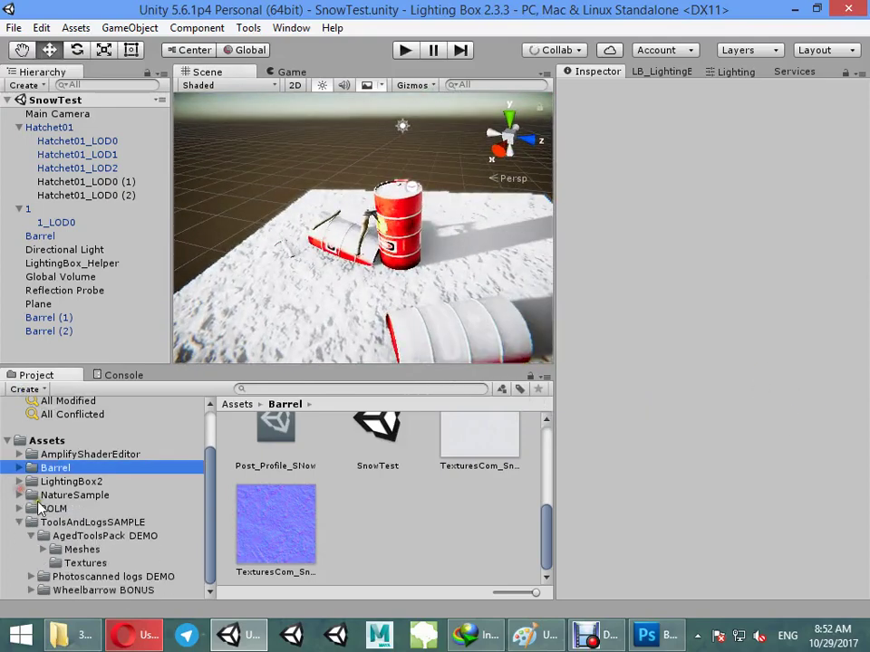
click(47, 523)
click(62, 536)
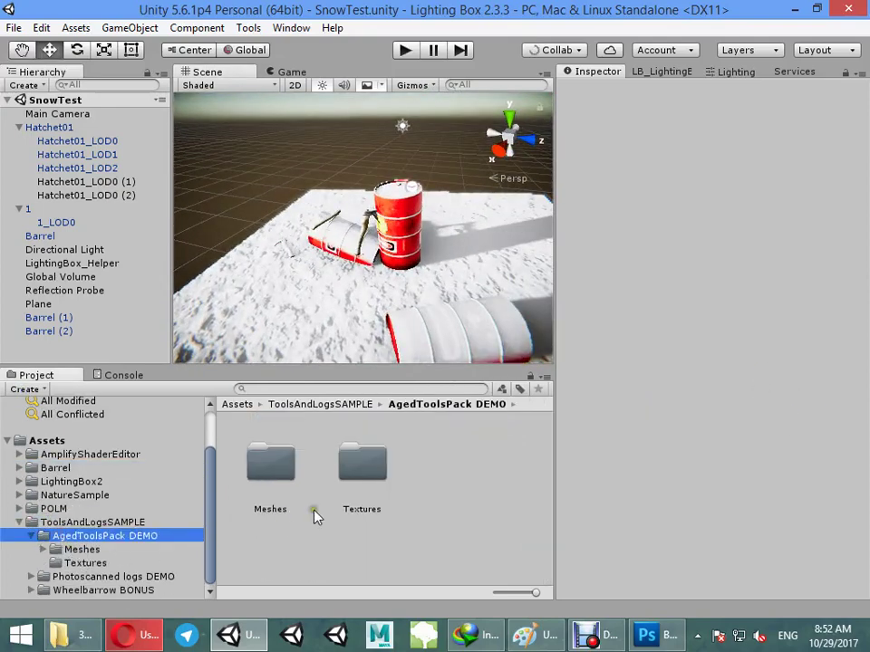
click(82, 550)
scroll(358, 480, down, 1)
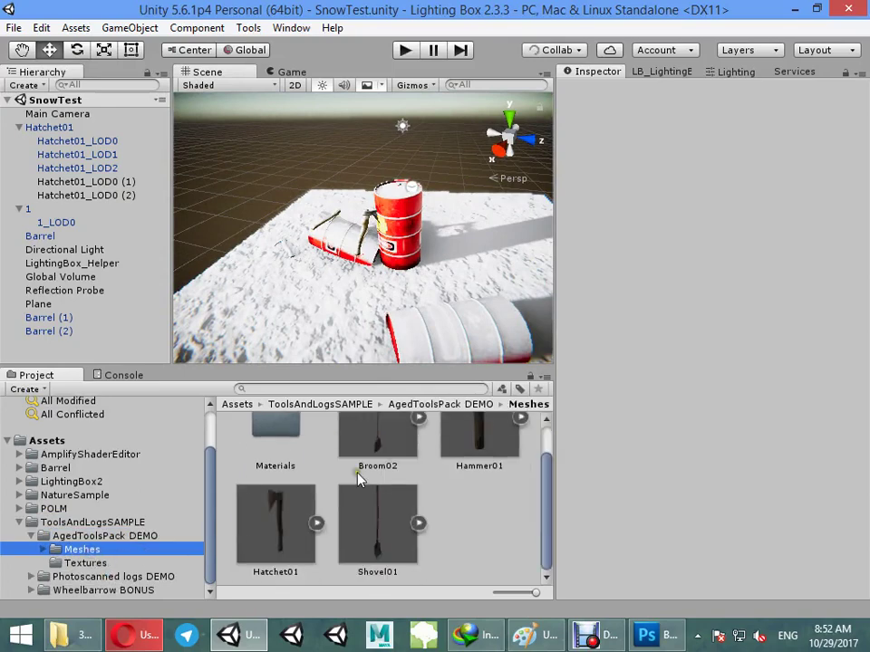
scroll(444, 565, up, 1)
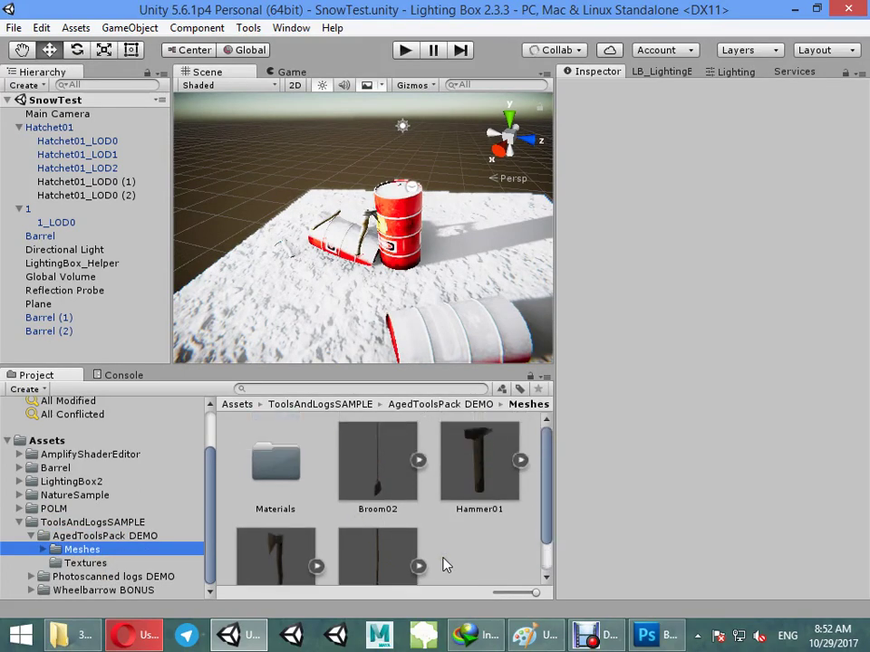
drag(378, 508, 262, 272)
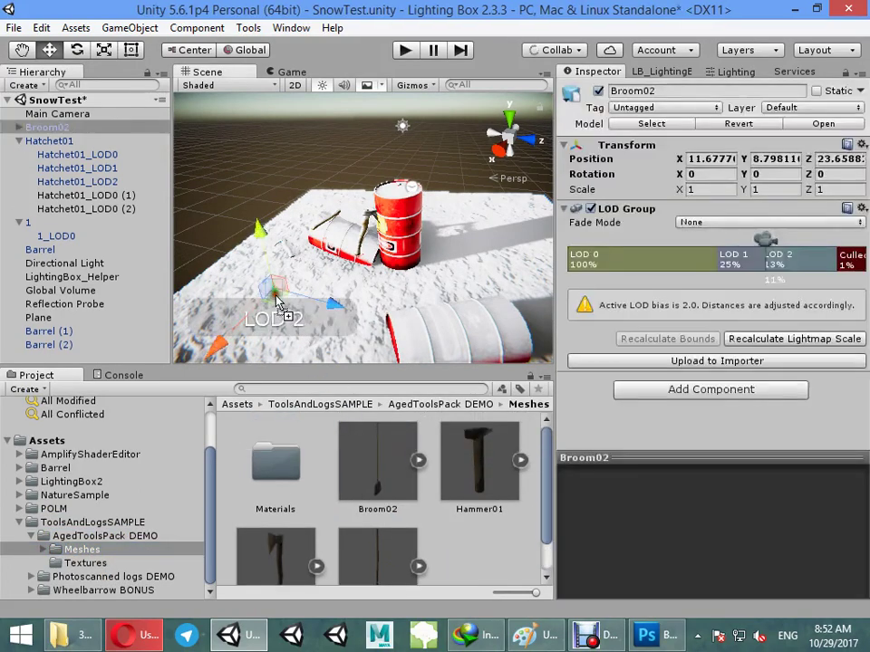
Raise Broom02 upright onto the snow beside the barrels
key(w)
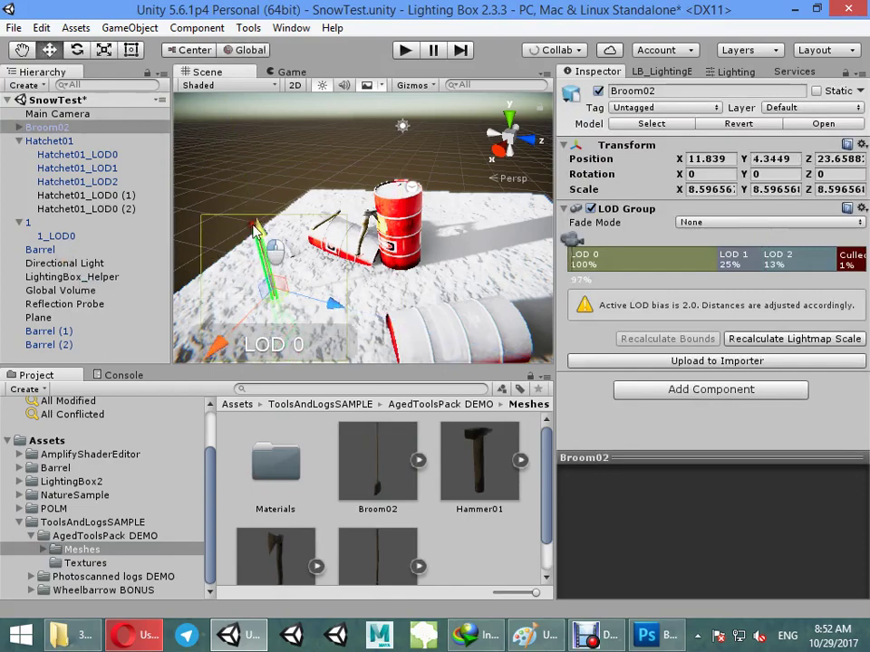
drag(256, 231, 263, 299)
alt+drag(271, 182, 311, 133)
click(311, 133)
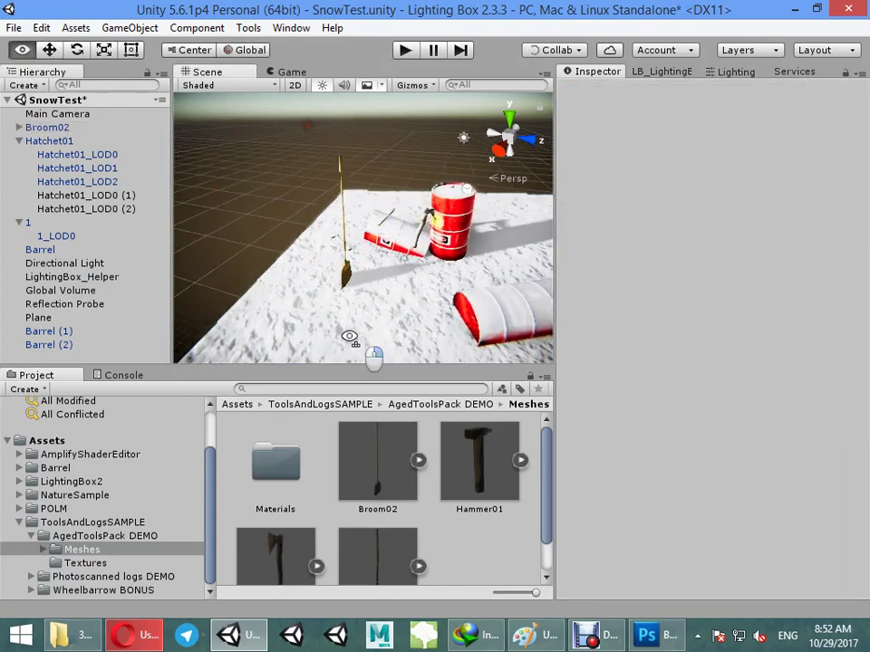
alt+drag(350, 337, 49, 404)
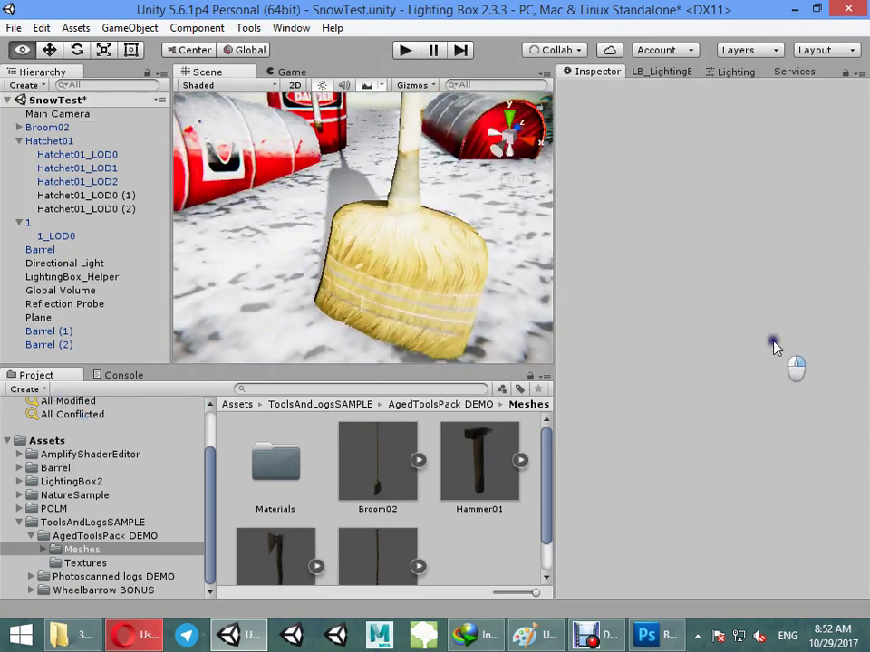
alt+drag(773, 344, 420, 276)
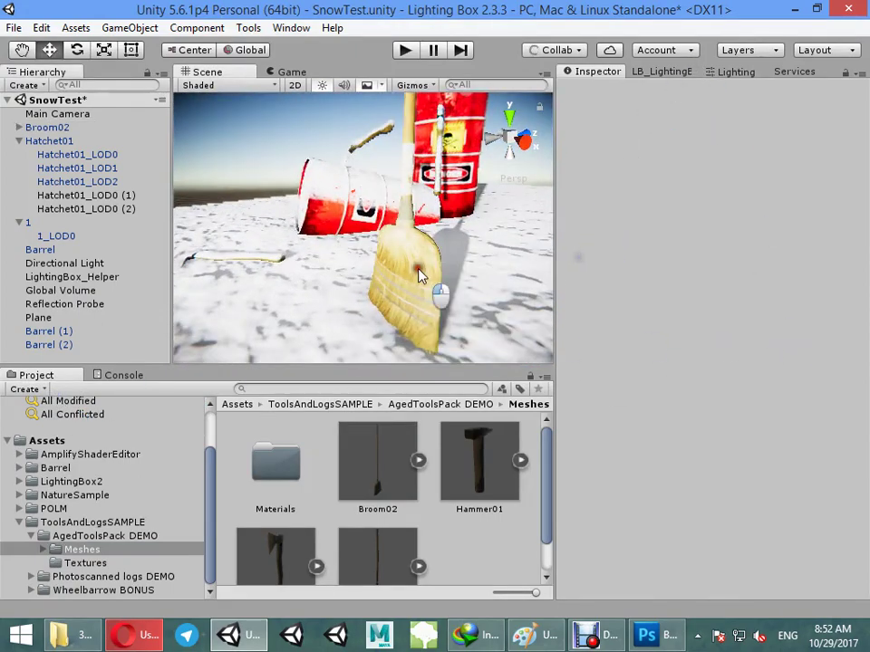
Give Broom02_LOD0's material the LightingBox Snow Standard (Specular) shader and Broom02_D albedo
click(419, 276)
click(413, 267)
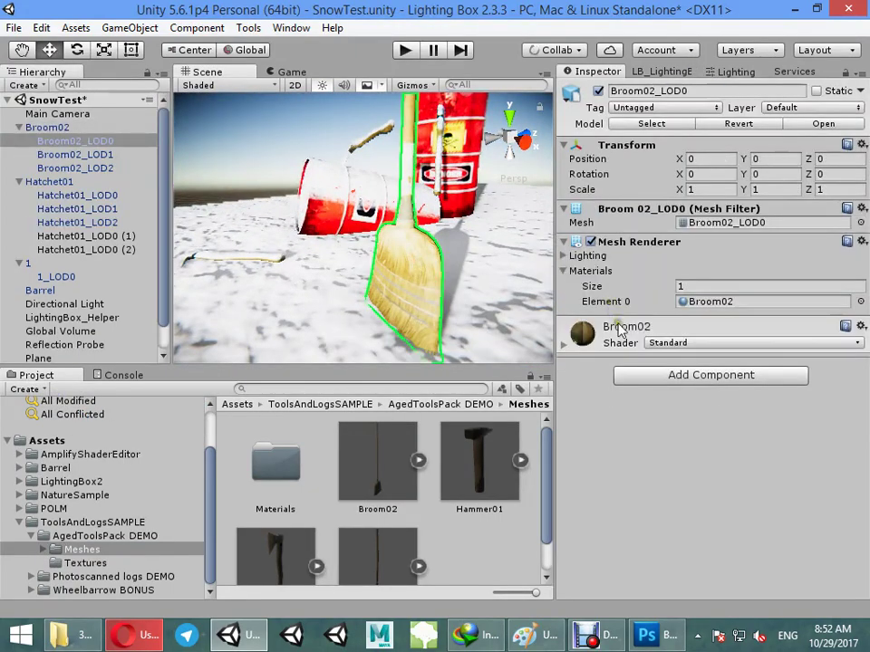
click(620, 331)
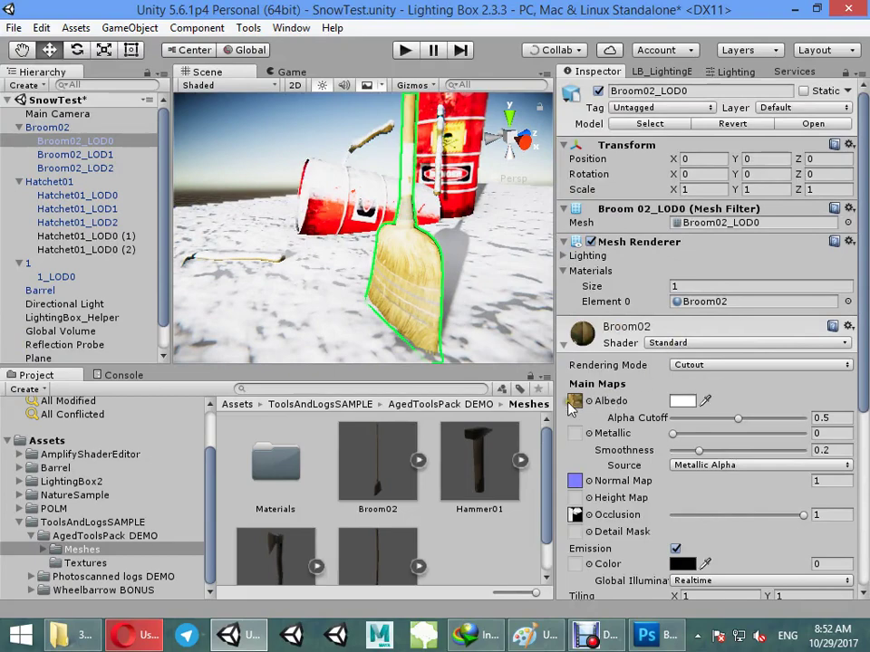
click(574, 403)
click(661, 343)
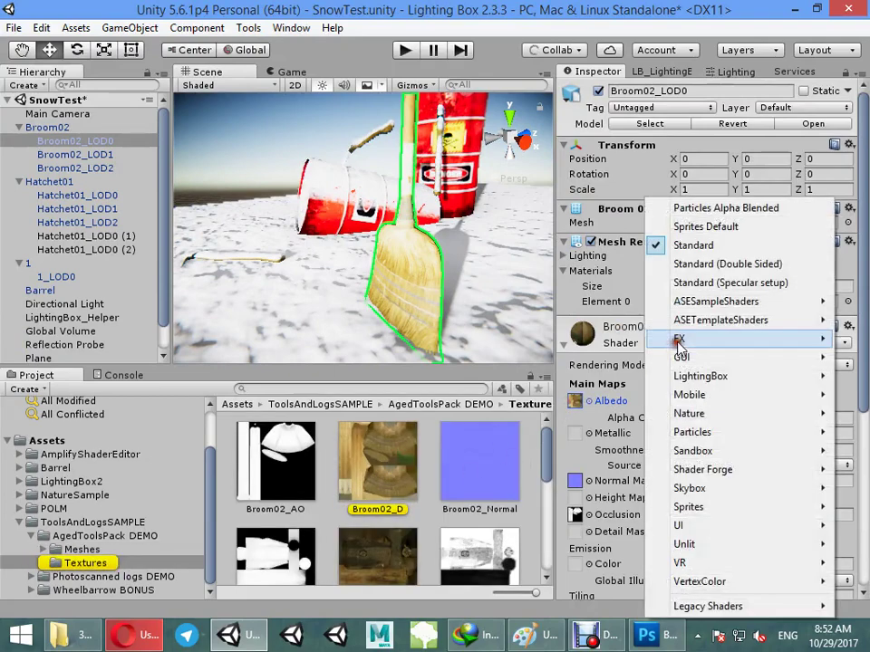
mouse_move(716, 376)
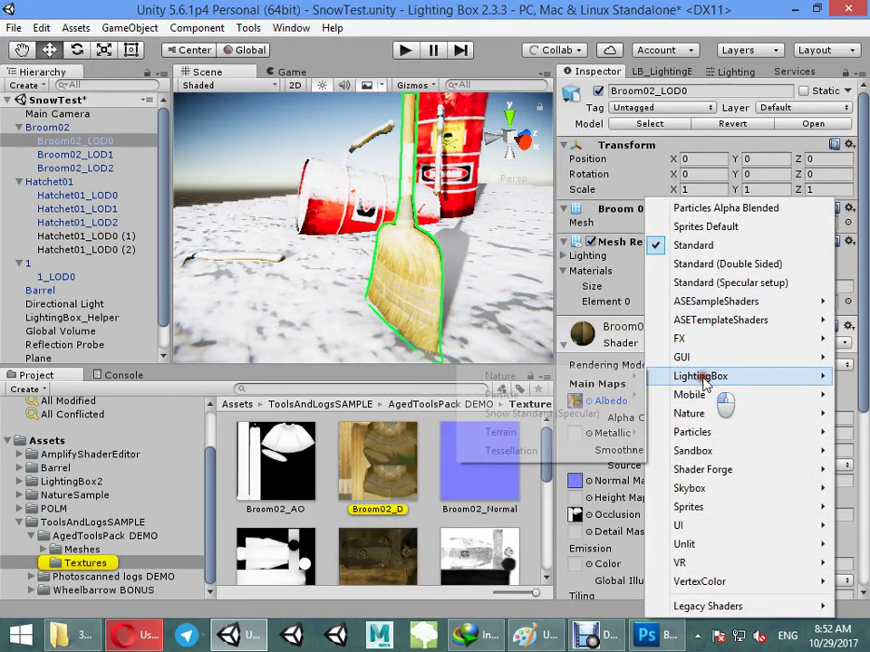
click(515, 414)
scroll(674, 414, down, 2)
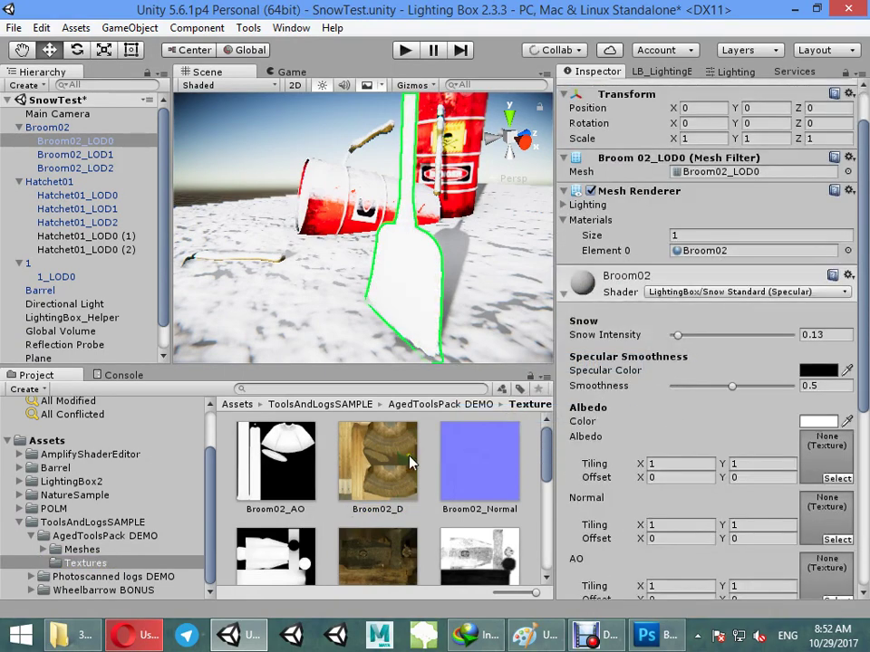
drag(378, 461, 821, 453)
scroll(821, 458, down, 3)
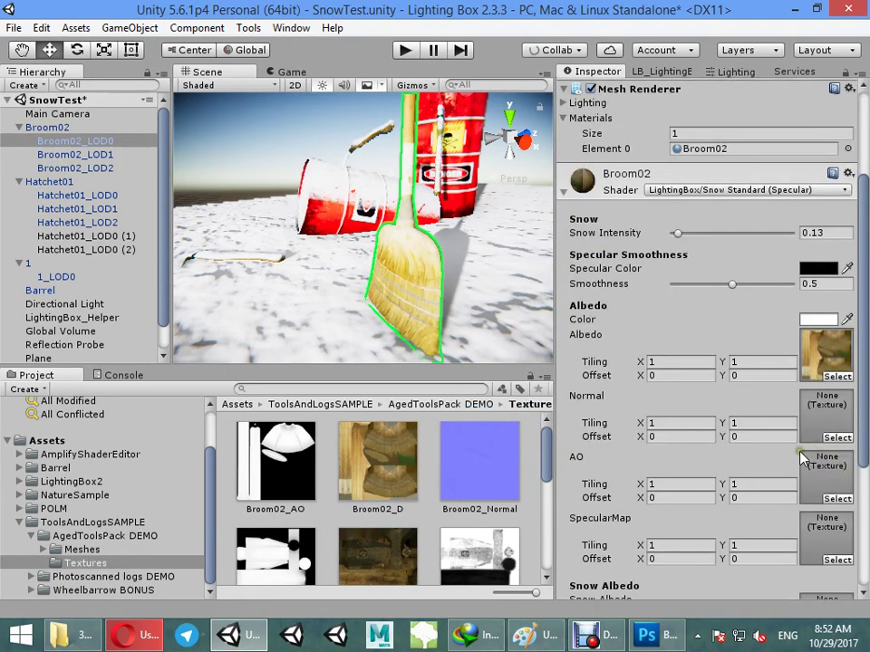
Assign Broom02_Normal as the normal map and Broom02_AO to the AO and specular slots
drag(466, 462, 780, 463)
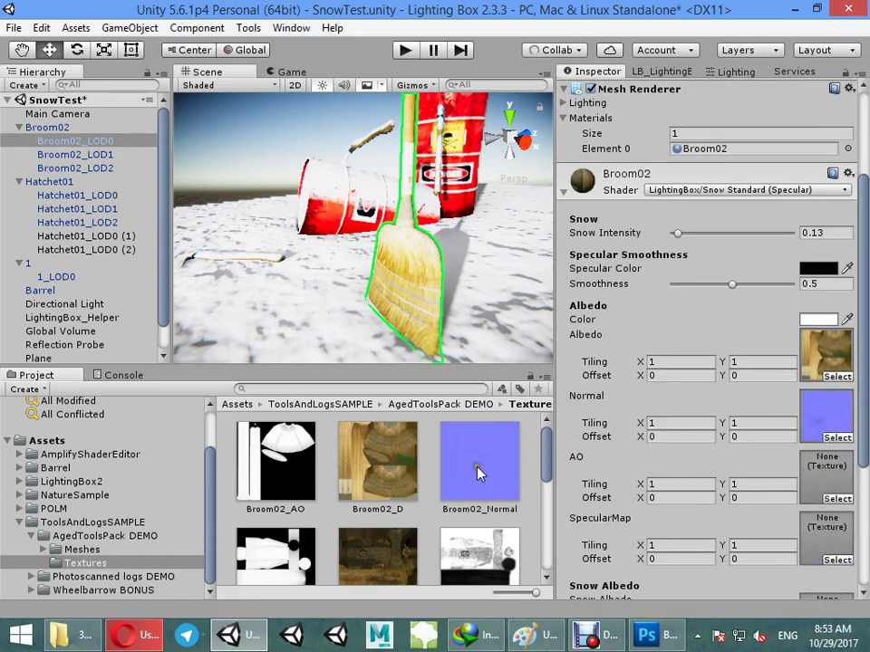
scroll(360, 495, down, 2)
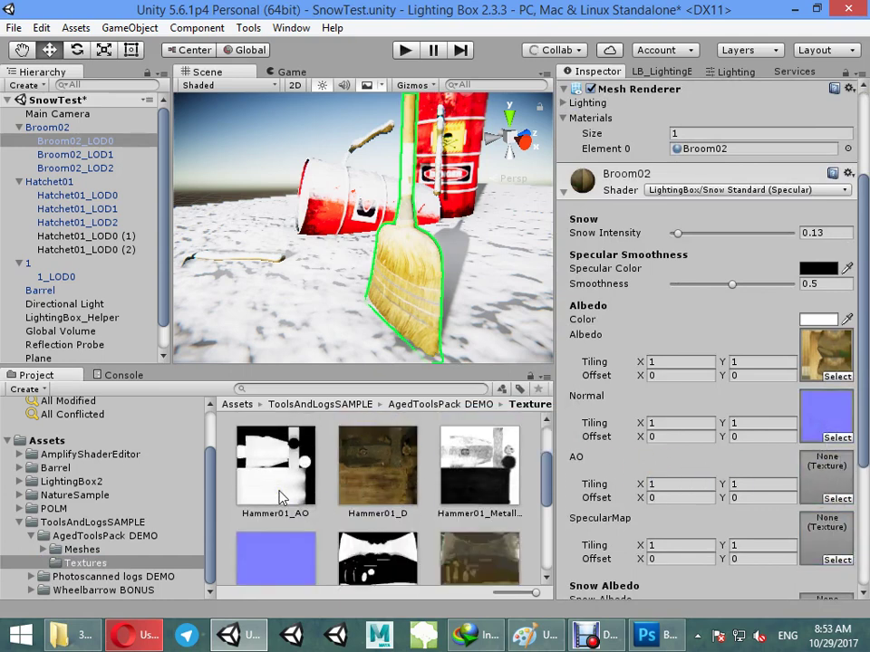
drag(280, 496, 666, 476)
scroll(419, 501, up, 1)
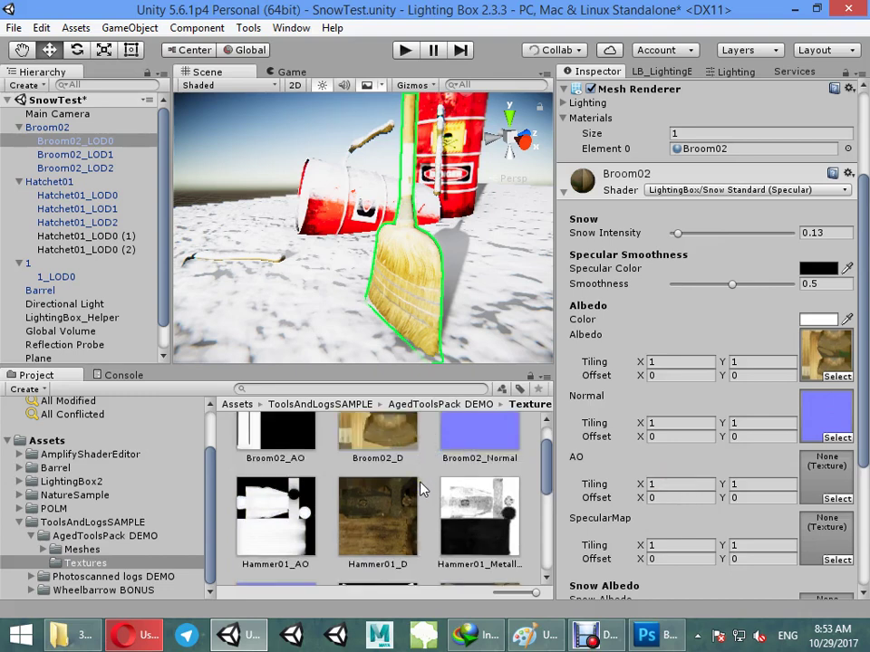
scroll(419, 489, up, 1)
drag(275, 460, 822, 476)
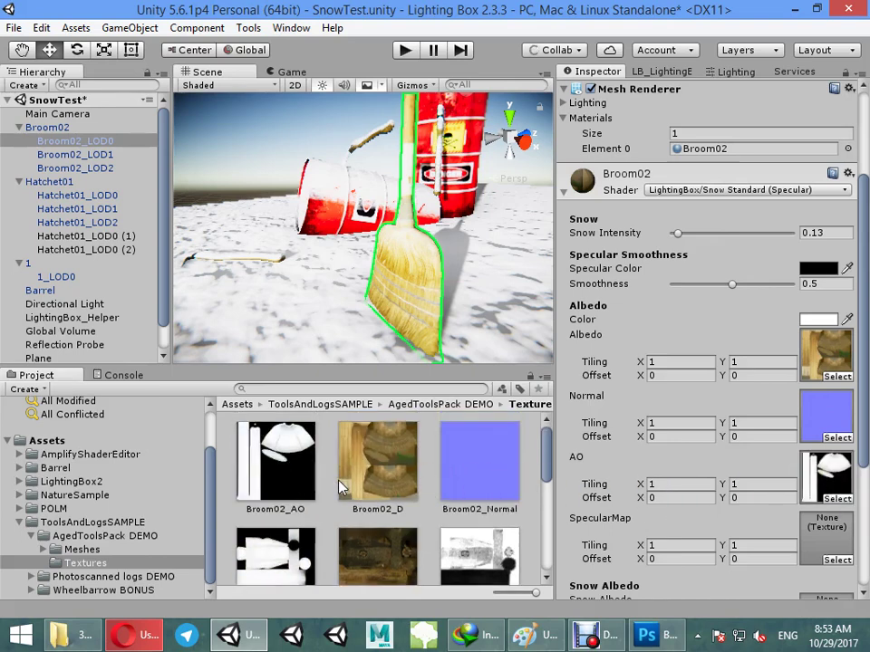
scroll(341, 489, down, 1)
scroll(342, 497, down, 1)
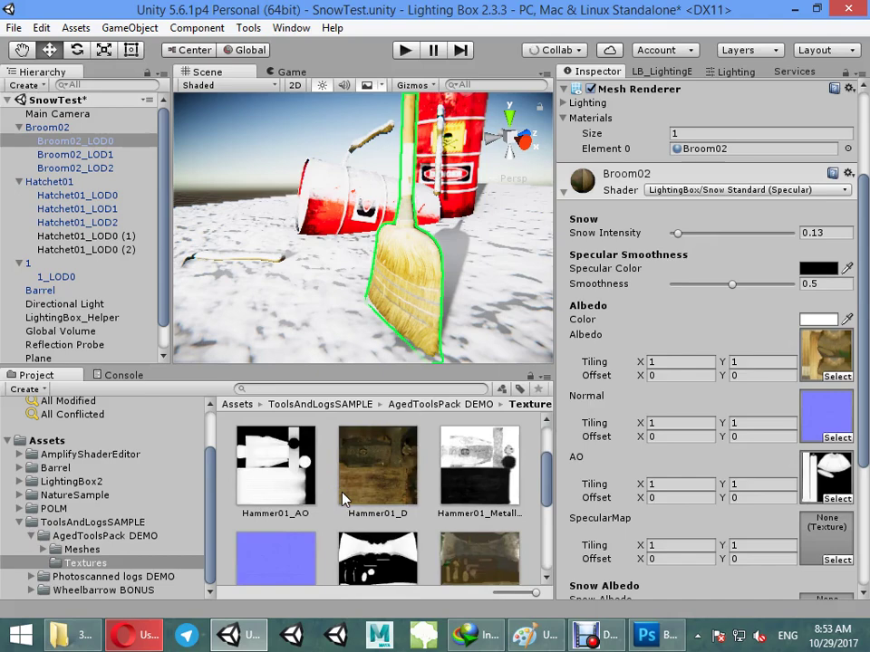
scroll(348, 500, down, 1)
scroll(358, 511, down, 2)
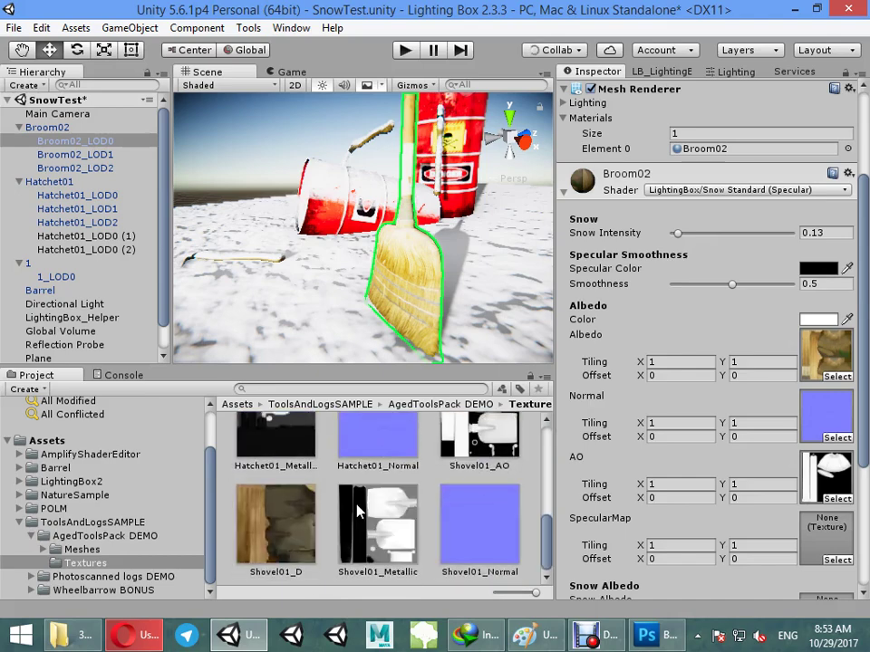
scroll(356, 512, up, 1)
scroll(355, 509, up, 1)
scroll(355, 509, up, 1)
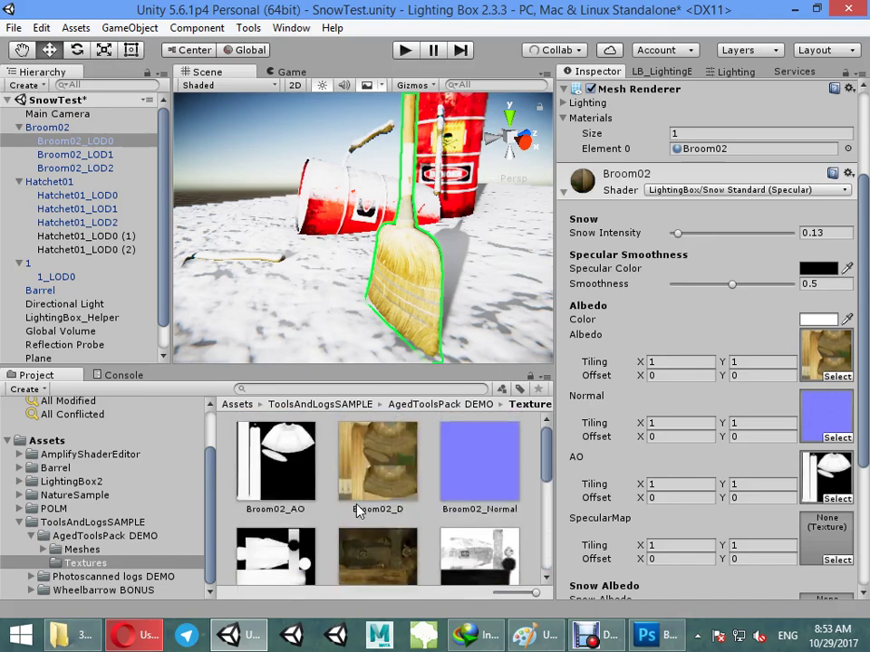
Keep the broom's specular colour black after briefly trying pink
click(835, 265)
mouse_move(487, 227)
mouse_down()
mouse_move(486, 152)
mouse_move(487, 258)
mouse_up()
click(815, 325)
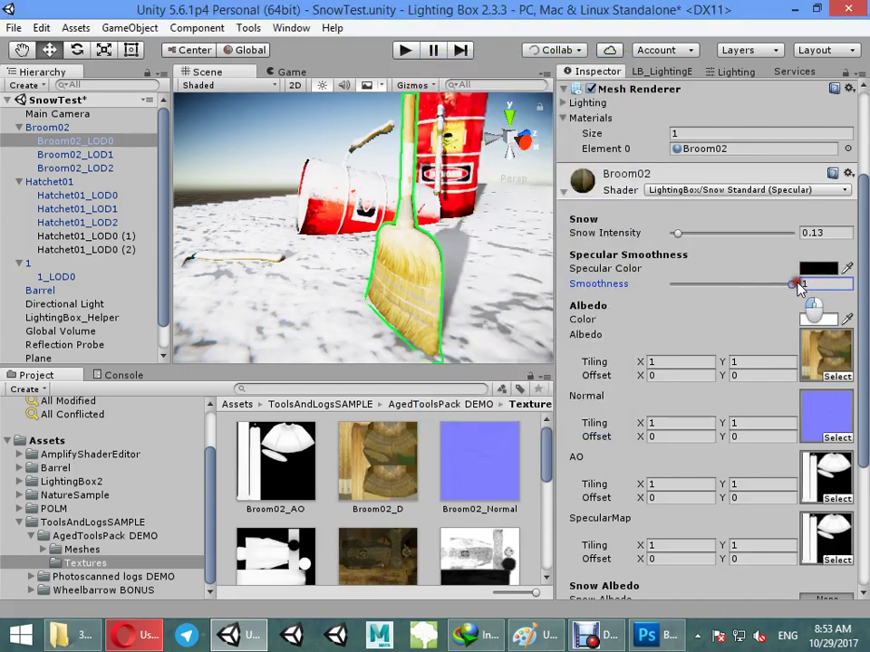
mouse_move(334, 304)
alt+mouse_down()
mouse_move(297, 118)
mouse_move(64, 107)
mouse_move(492, 342)
mouse_move(437, 363)
alt+mouse_up()
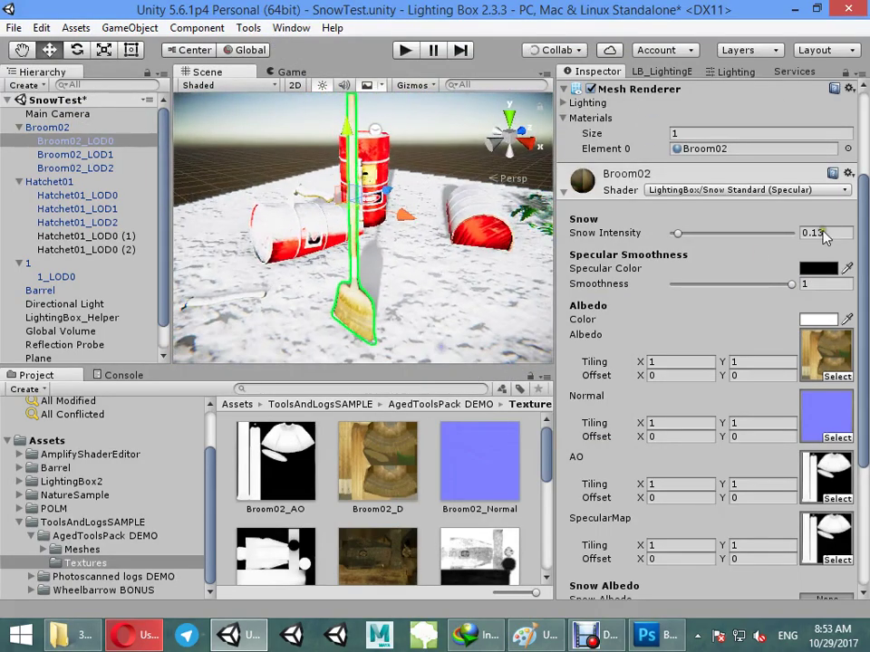
Assign the Barrel folder's white snow texture to Snow Albedo and its normal map to Snow Normal
scroll(825, 233, down, 5)
click(110, 467)
scroll(525, 483, down, 5)
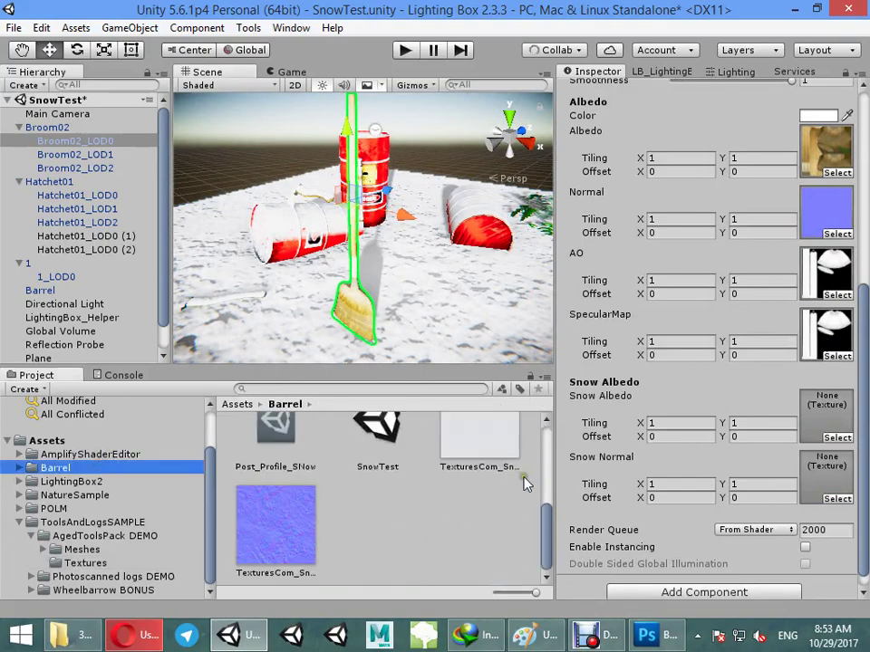
drag(495, 443, 859, 424)
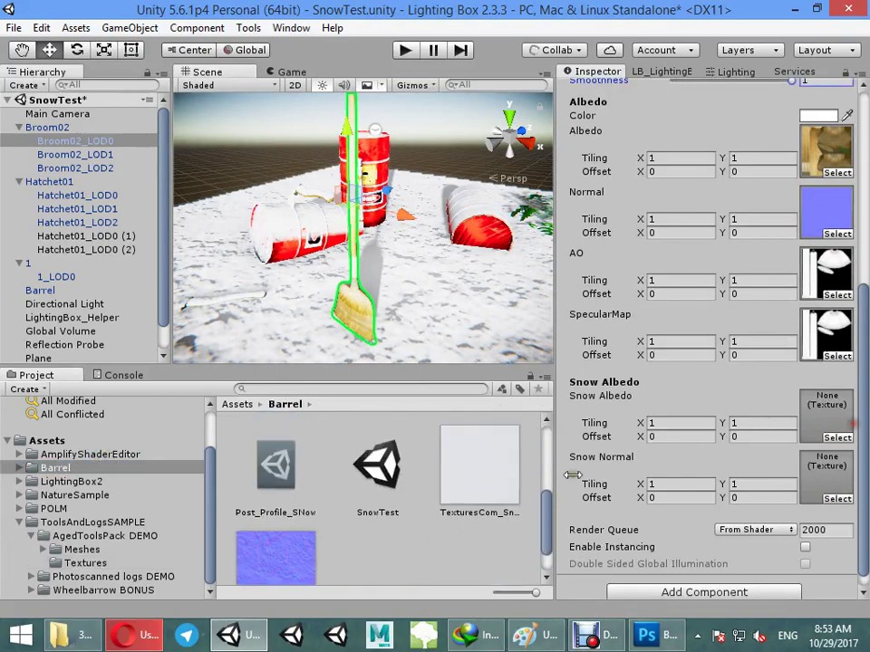
drag(412, 517, 699, 437)
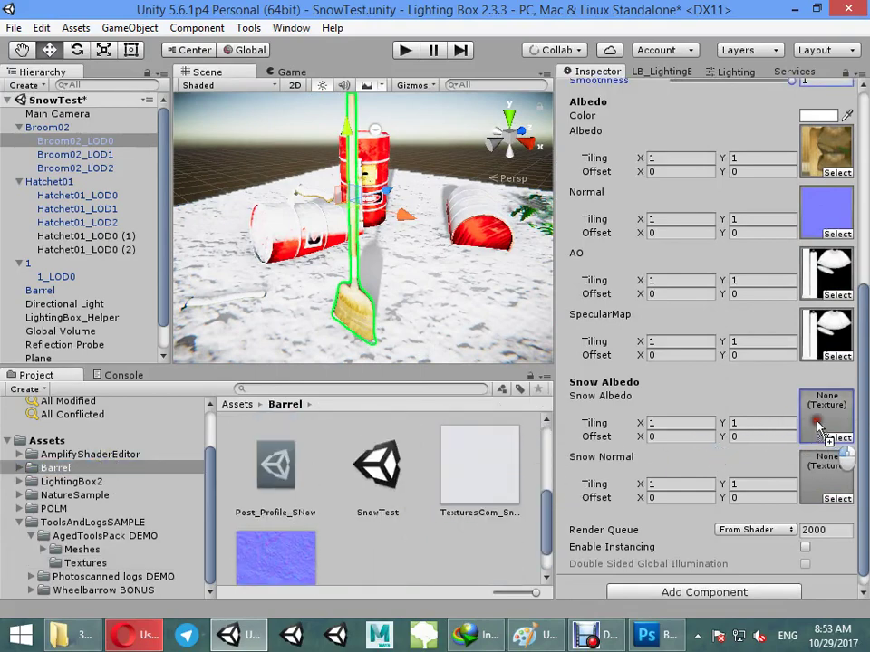
drag(819, 426, 818, 426)
scroll(343, 520, down, 2)
drag(276, 526, 765, 477)
drag(831, 469, 831, 469)
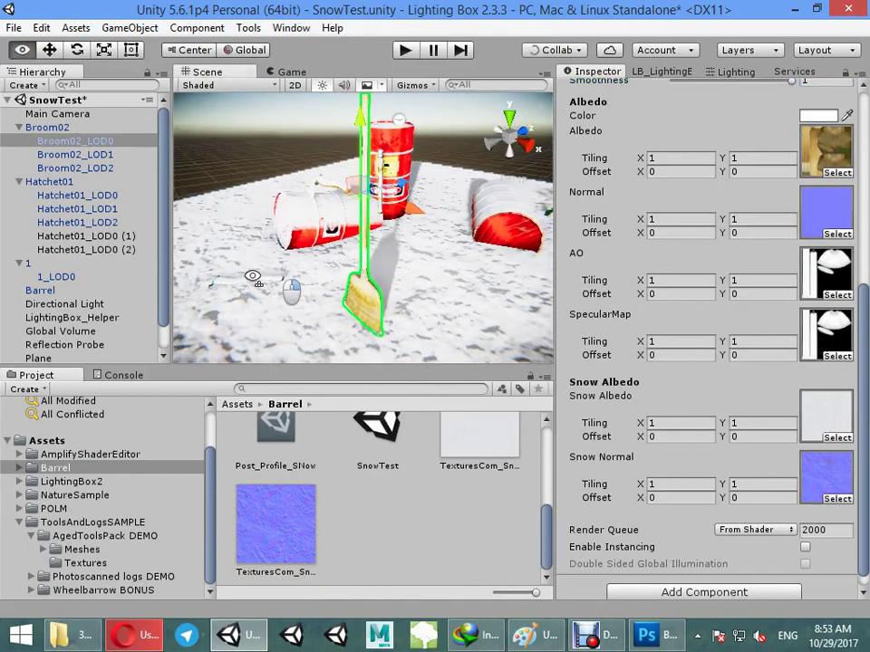
scroll(700, 288, up, 8)
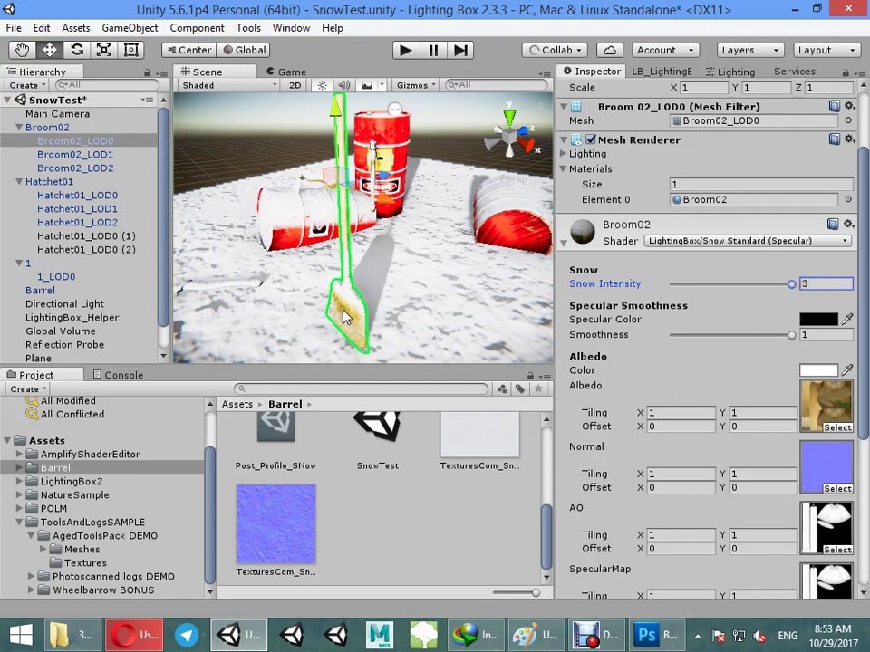
alt+drag(358, 303, 367, 304)
key(ctrl+d)
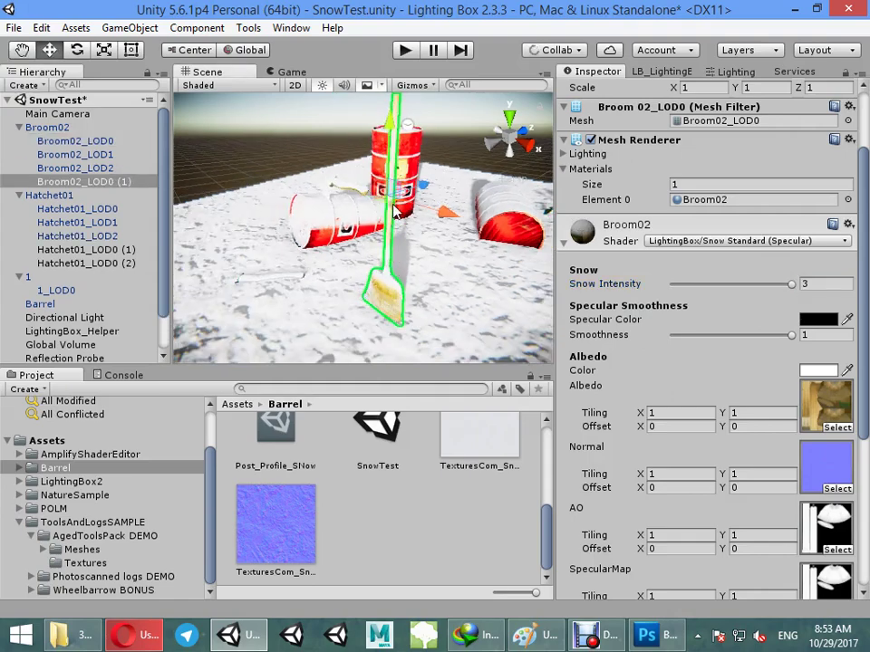
key(e)
mouse_move(298, 154)
mouse_down()
mouse_move(280, 166)
mouse_move(308, 145)
mouse_move(330, 254)
mouse_up()
key(w)
click(314, 142)
click(323, 180)
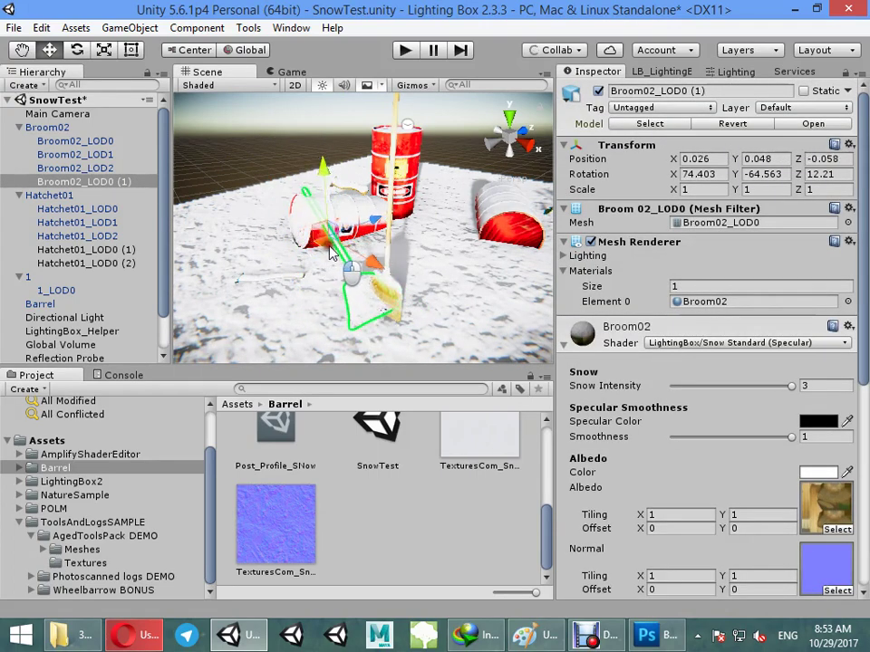
click(401, 291)
click(395, 307)
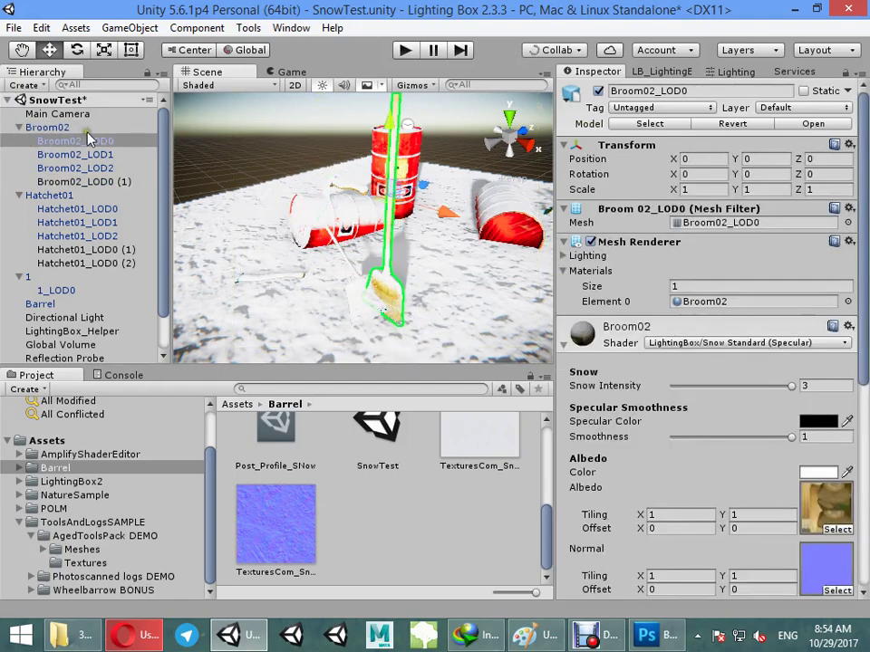
click(131, 183)
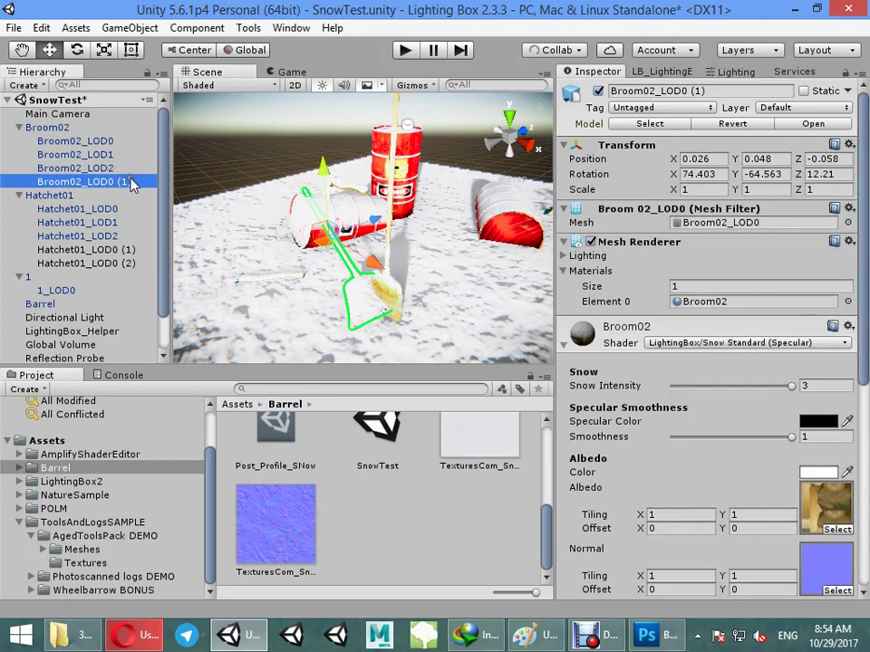
click(79, 142)
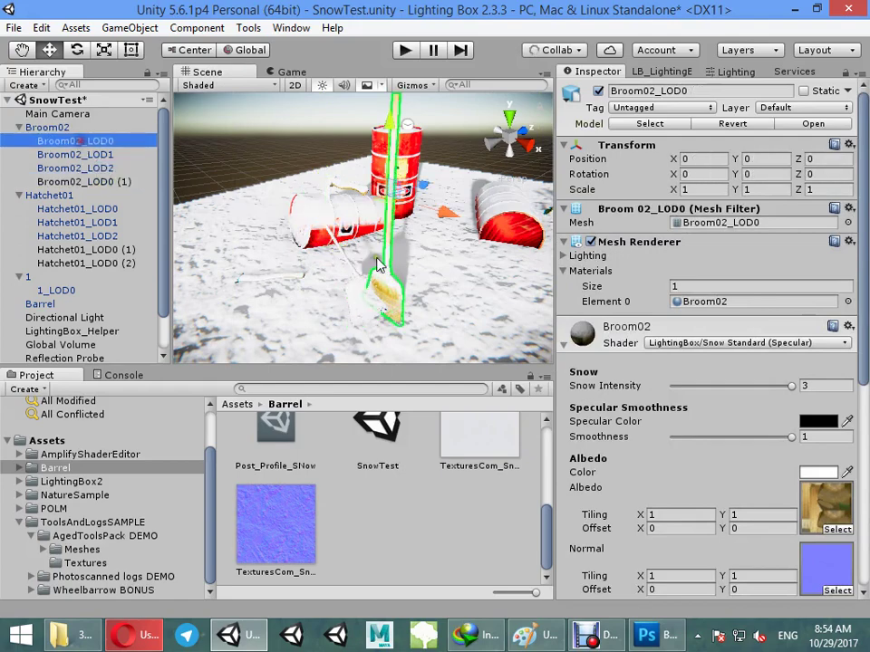
click(292, 210)
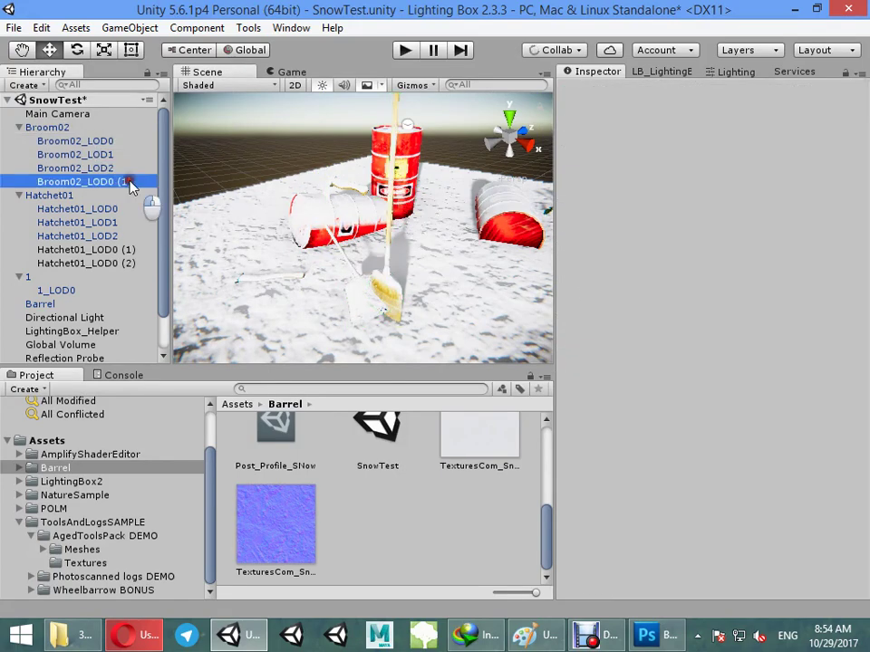
key(Delete)
click(86, 127)
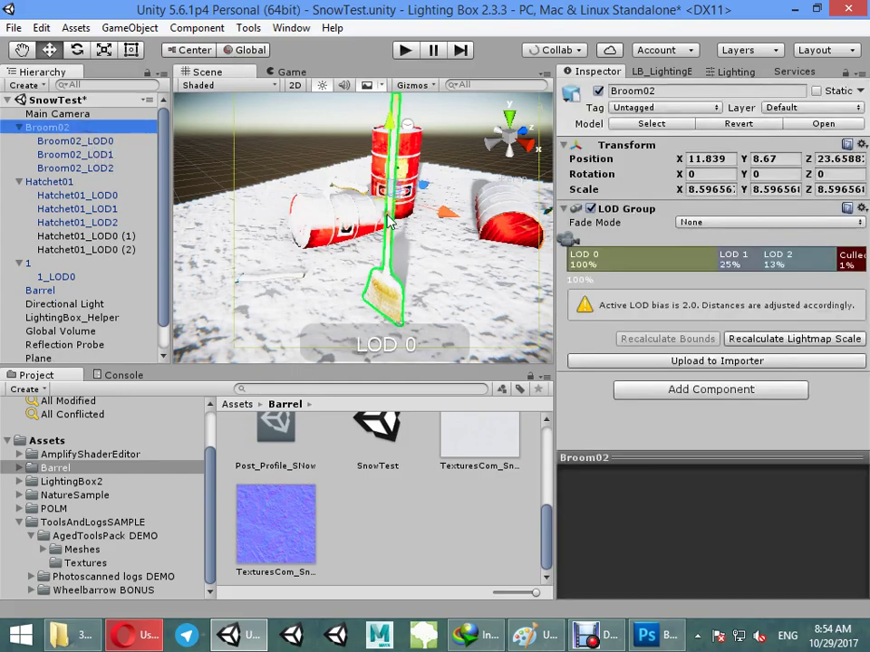
Move Broom02 beside the barrel, duplicate it, and tilt the copy toward the barrel
mouse_move(388, 221)
mouse_down()
mouse_move(405, 170)
mouse_move(412, 174)
mouse_up()
key(f)
mouse_move(358, 263)
mouse_down()
mouse_move(456, 295)
mouse_move(299, 290)
mouse_up()
key(ctrl+d)
key(e)
mouse_move(299, 206)
mouse_down()
mouse_move(348, 238)
mouse_move(272, 253)
mouse_move(36, 204)
mouse_move(486, 160)
mouse_up()
key(w)
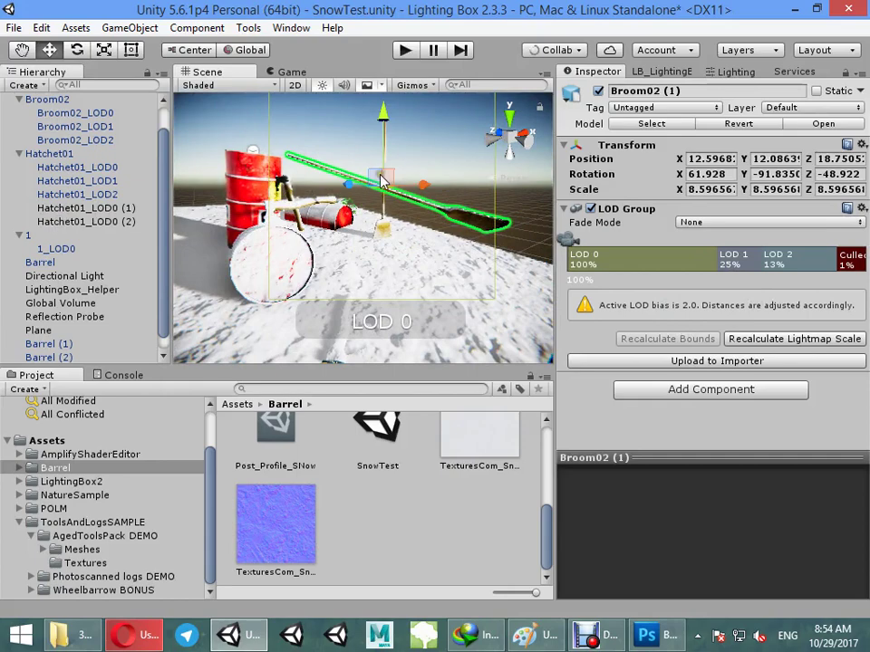
mouse_move(381, 178)
mouse_down()
mouse_move(329, 240)
mouse_move(258, 237)
mouse_move(394, 279)
mouse_up()
Reposition and rotate the first copy so it leans against the barrel
mouse_move(338, 214)
mouse_down()
mouse_move(381, 236)
mouse_move(429, 284)
mouse_up()
key(e)
mouse_move(401, 218)
mouse_down()
mouse_move(439, 209)
mouse_move(399, 204)
mouse_move(405, 235)
mouse_move(379, 189)
mouse_move(390, 229)
mouse_up()
key(w)
click(294, 175)
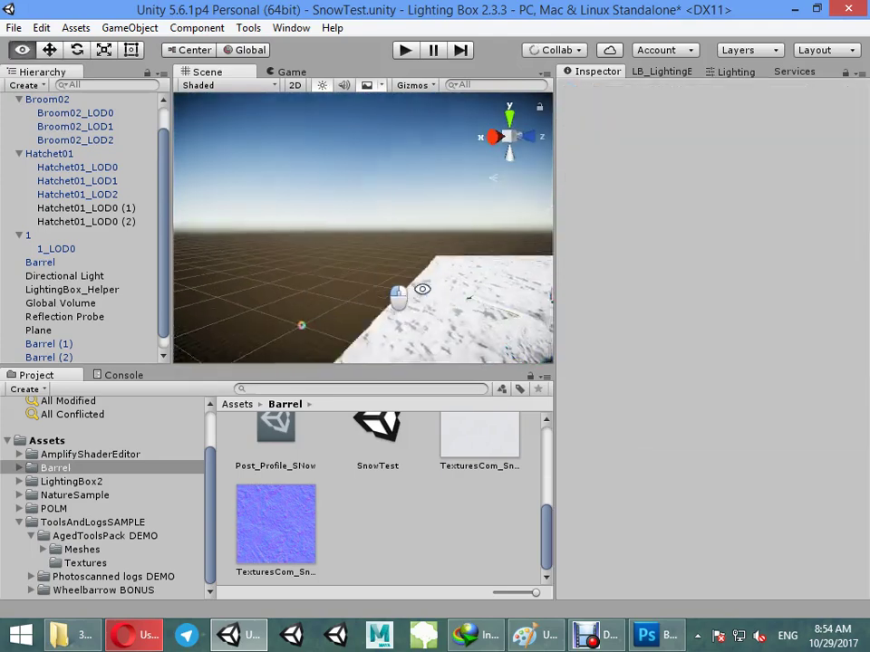
mouse_move(301, 324)
alt+mouse_down()
mouse_move(651, 433)
mouse_move(342, 252)
mouse_move(308, 134)
mouse_move(292, 152)
mouse_move(529, 194)
mouse_move(271, 245)
mouse_move(371, 206)
mouse_move(424, 156)
alt+mouse_up()
Duplicate a broom copy again and move the new one next to the barrel
click(384, 284)
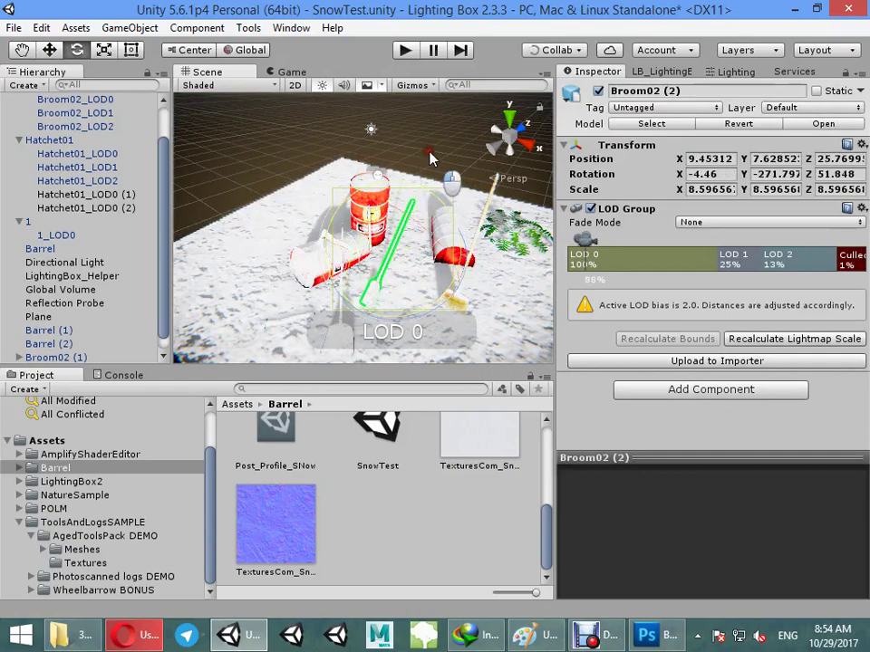
key(ctrl+d)
drag(412, 263, 382, 256)
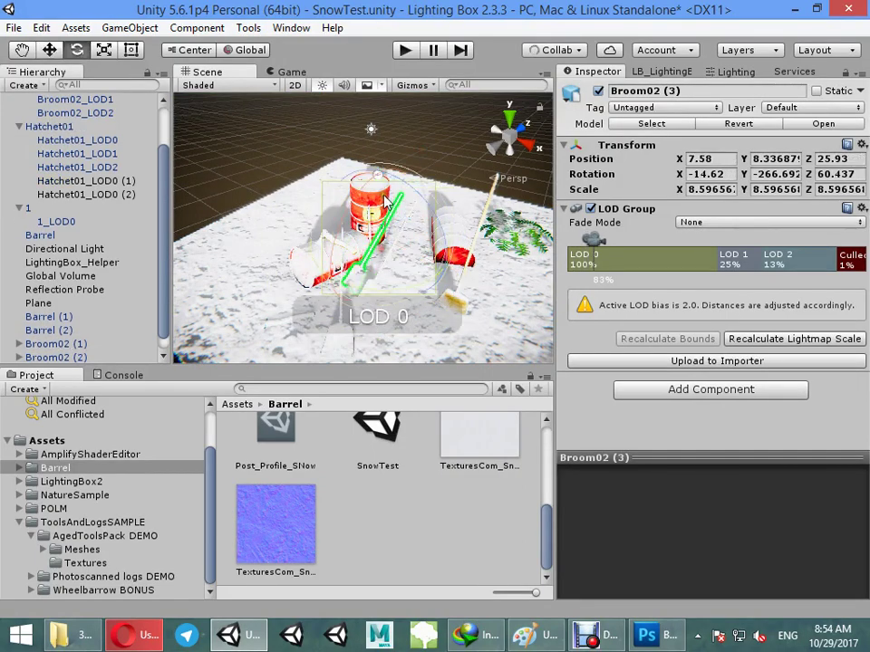
drag(388, 201, 272, 188)
key(w)
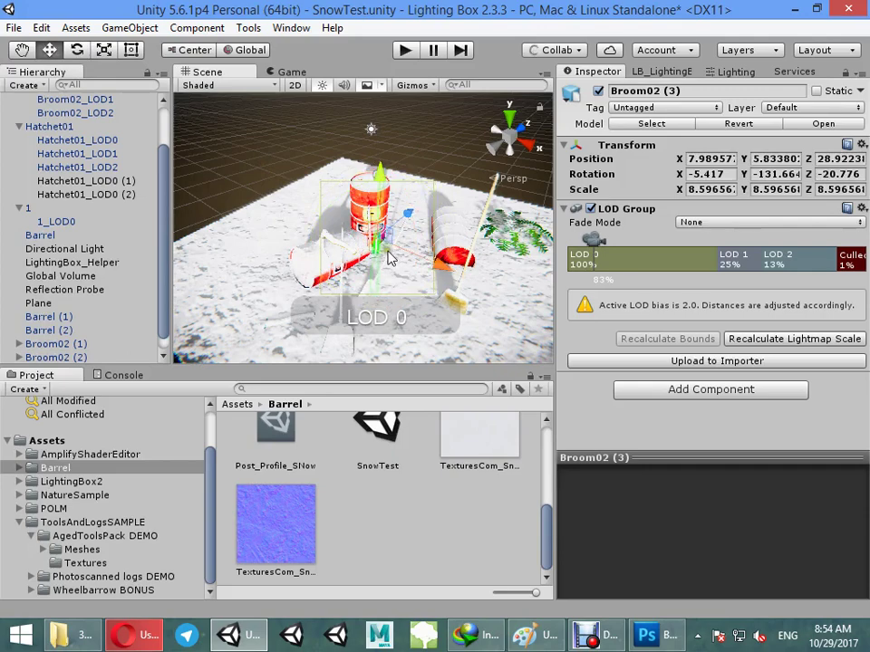
drag(388, 259, 271, 249)
key(f)
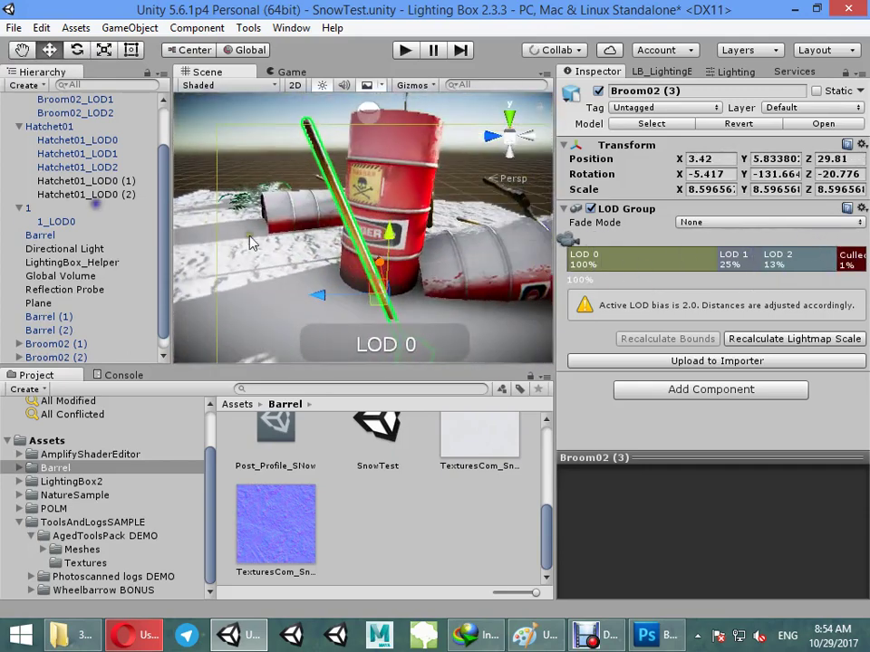
Stand the new broom copy upright, then tilt it against the barrel
key(e)
mouse_move(385, 312)
mouse_down()
mouse_move(431, 270)
mouse_move(348, 267)
mouse_move(378, 174)
mouse_move(563, 194)
mouse_up()
key(e)
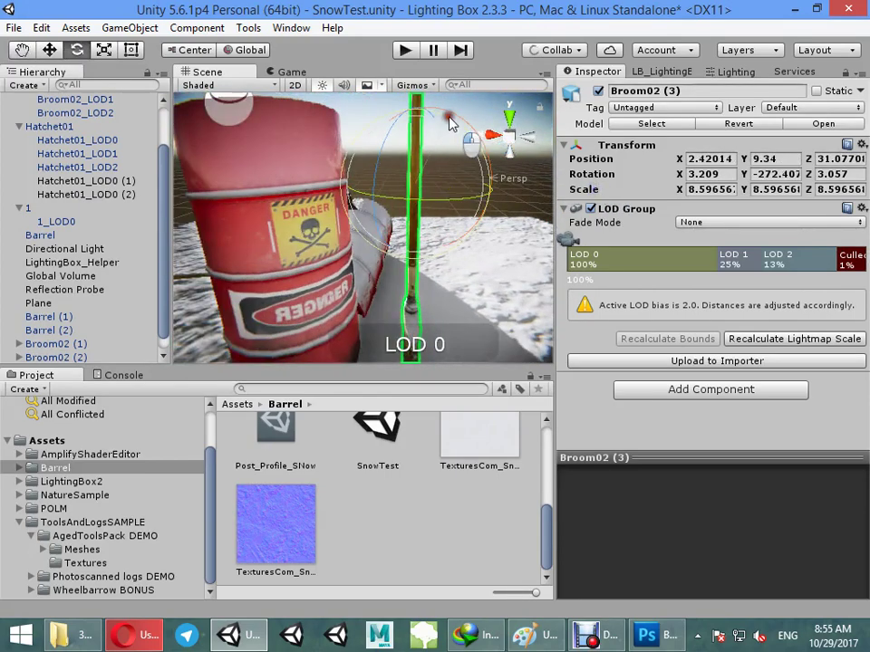
mouse_move(450, 122)
mouse_down()
mouse_move(410, 186)
mouse_move(349, 178)
mouse_up()
key(w)
scroll(348, 178, down, 3)
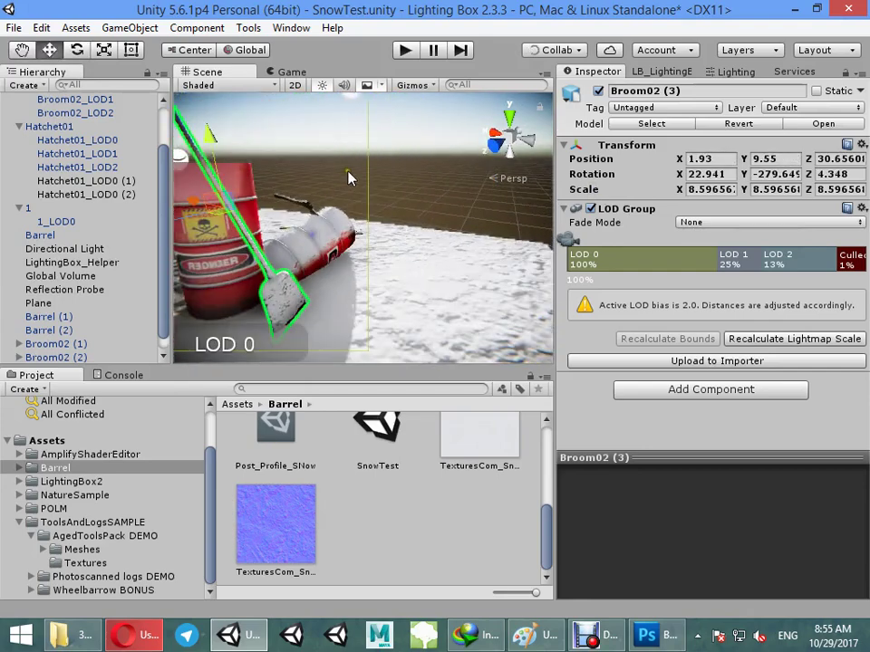
click(349, 178)
Rotate Broom02 (3) so it leans on the red barrel
mouse_move(402, 196)
alt+mouse_down()
mouse_move(612, 247)
mouse_move(631, 240)
alt+mouse_up()
click(361, 311)
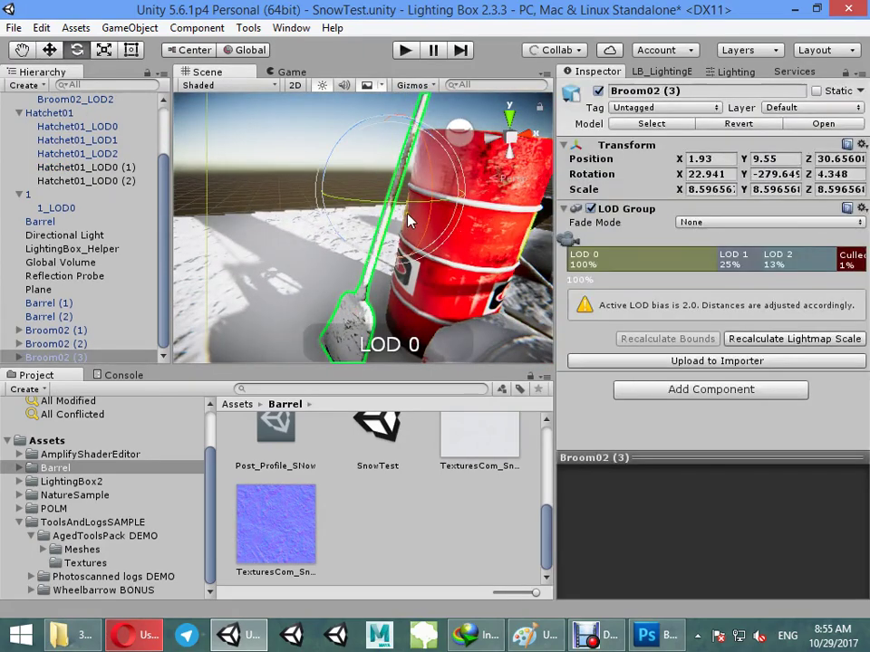
drag(407, 220, 327, 223)
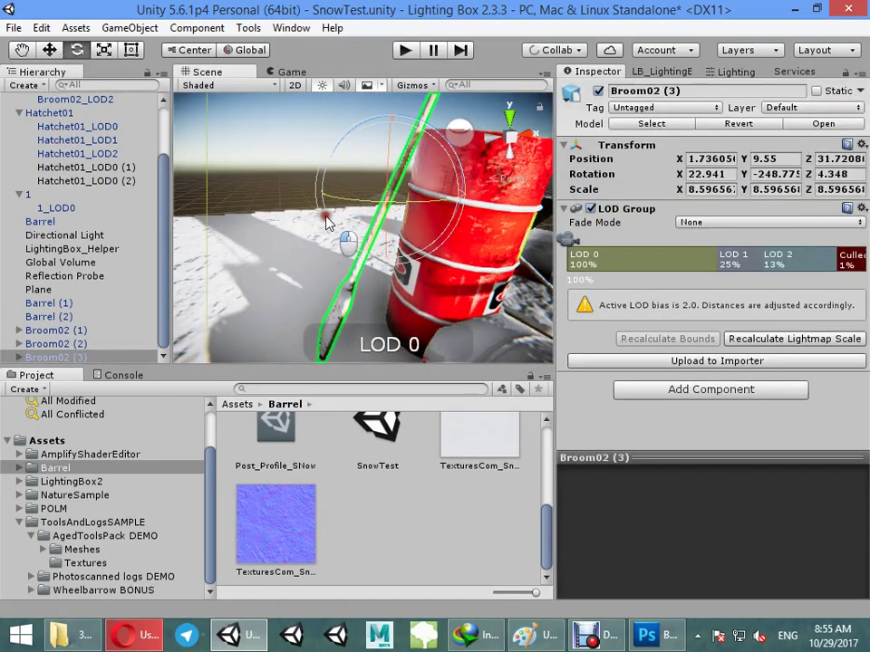
drag(403, 128, 231, 128)
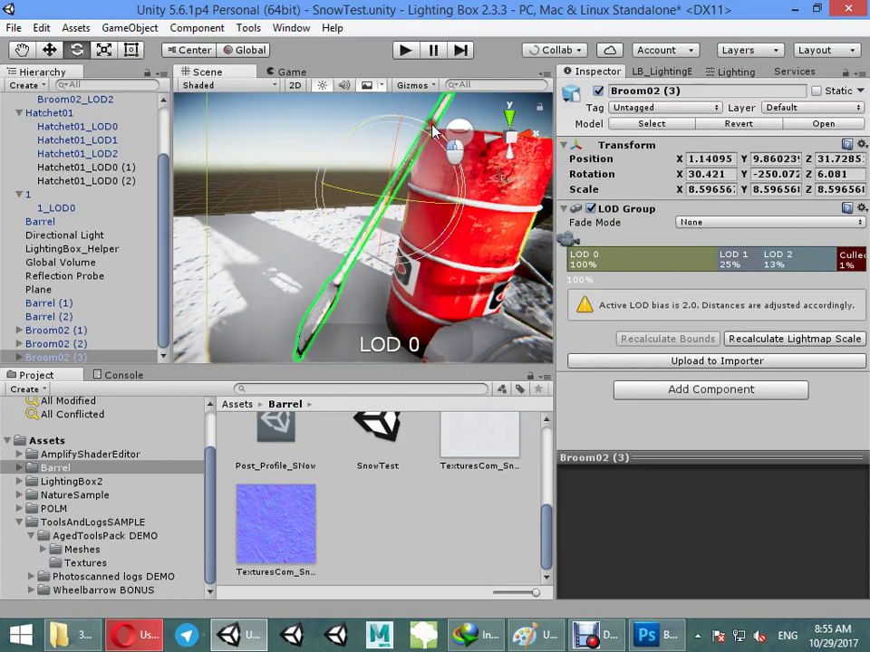
right_drag(598, 170, 573, 303)
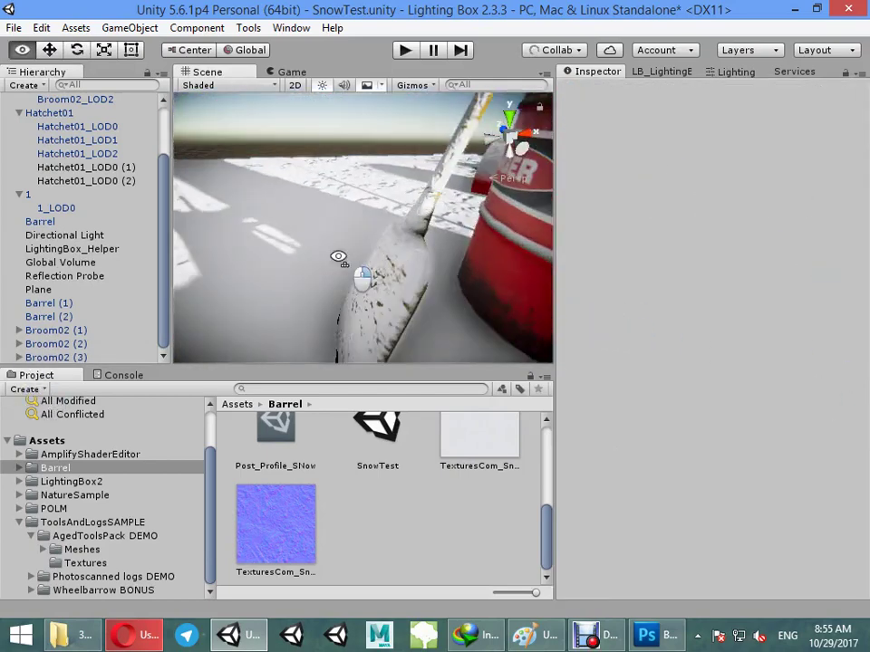
mouse_move(573, 304)
right_down()
mouse_move(519, 256)
mouse_move(649, 437)
mouse_move(780, 382)
mouse_move(125, 351)
right_up()
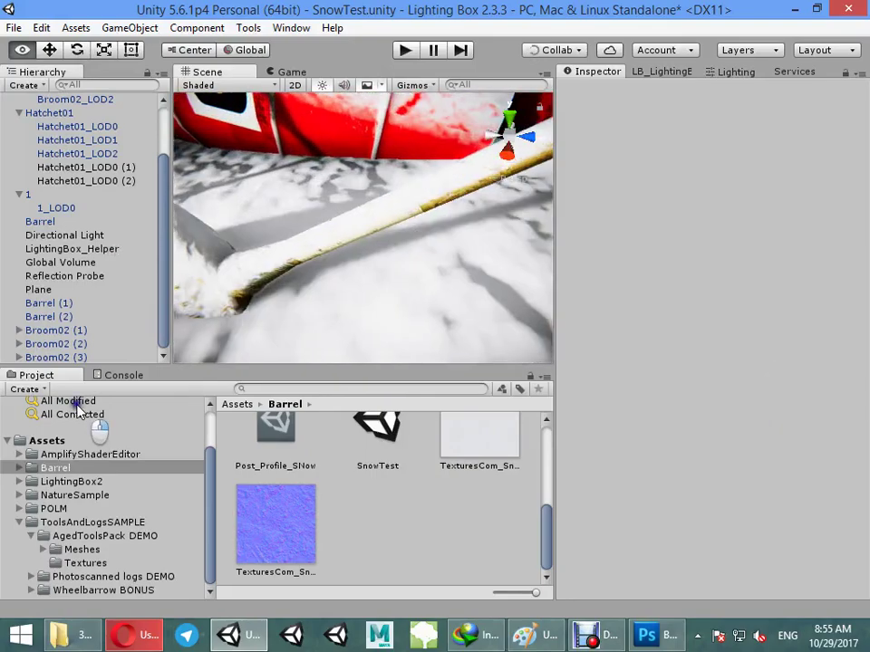
mouse_move(377, 353)
right_down()
mouse_move(693, 228)
mouse_move(130, 524)
right_up()
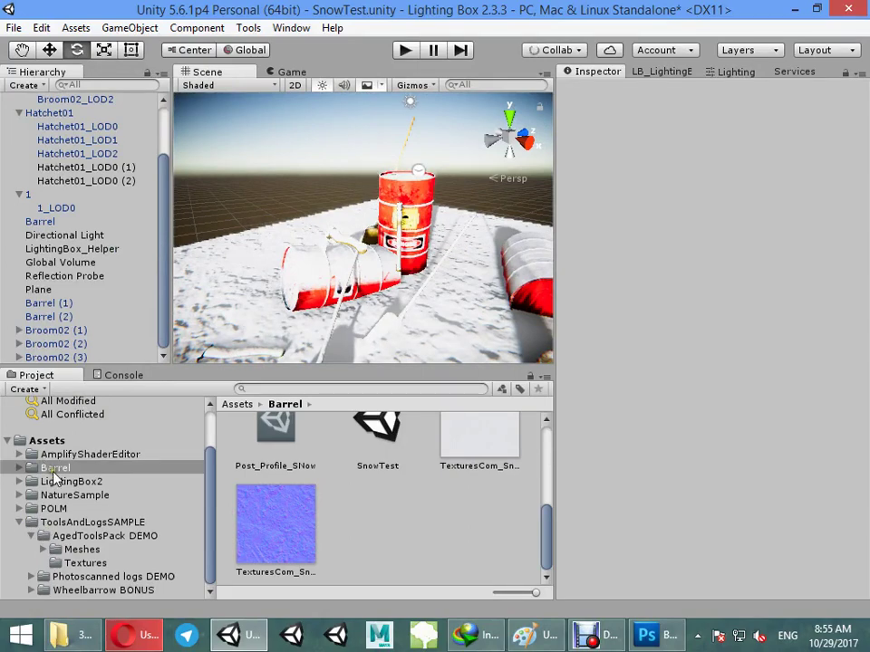
Place Log01 from Photoscanned logs DEMO > Meshes, enlarged, beside the barrels
click(54, 577)
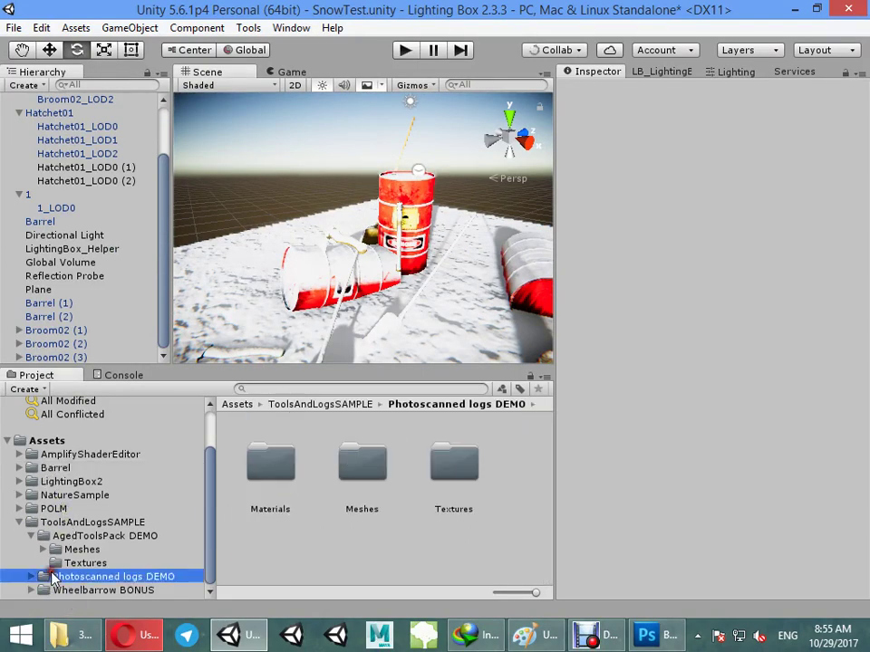
double_click(383, 470)
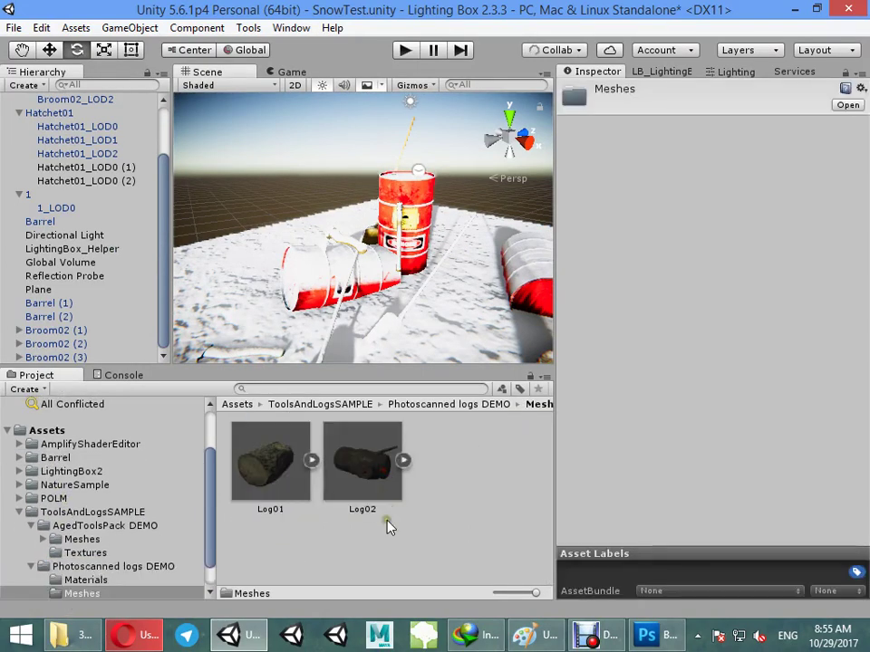
drag(272, 499, 392, 304)
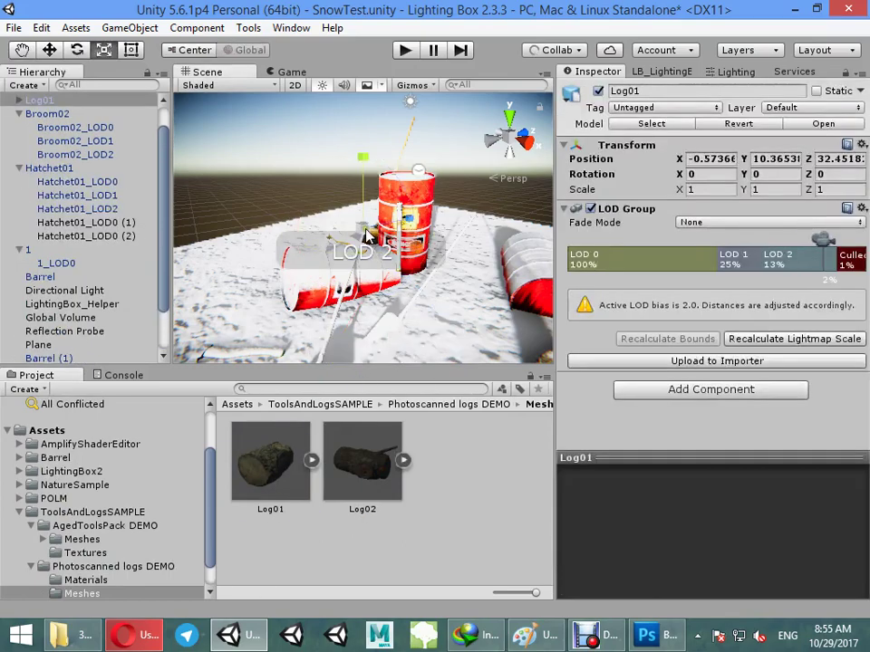
drag(367, 237, 300, 405)
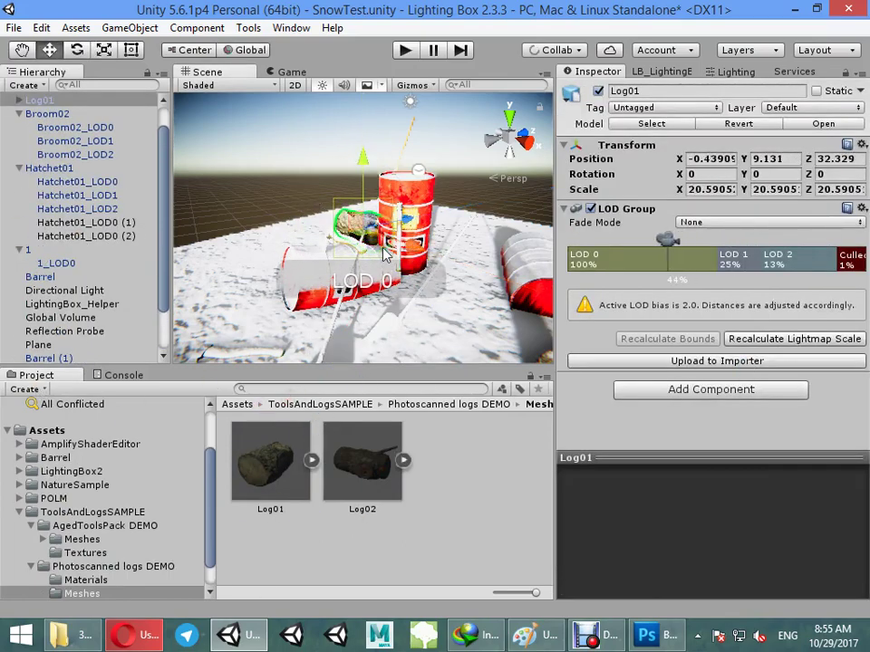
drag(376, 272, 494, 272)
Fine-tune Log01 to about scale 14.74 and lower it onto the snow
key(f)
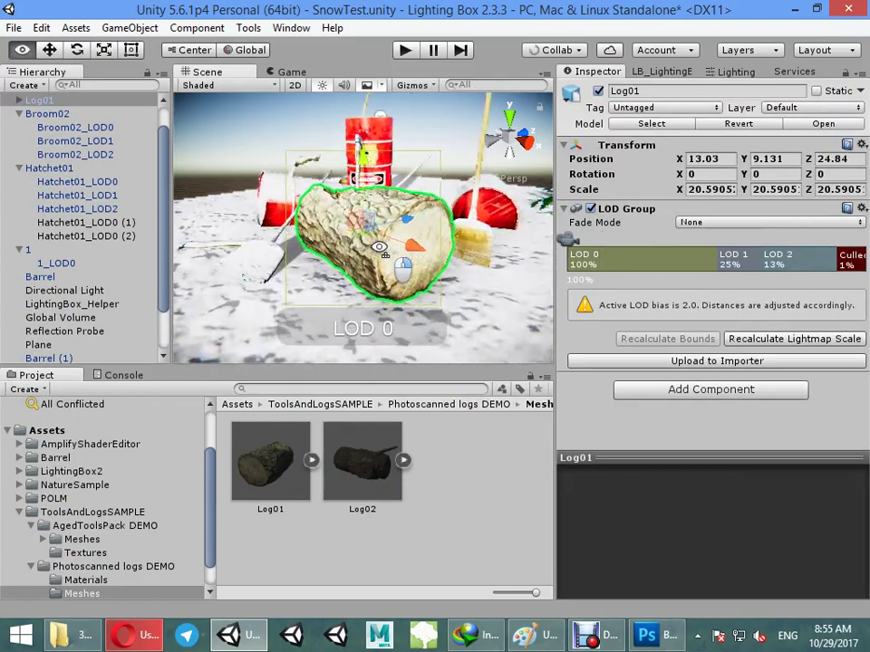
alt+drag(403, 272, 273, 316)
scroll(274, 316, down, 3)
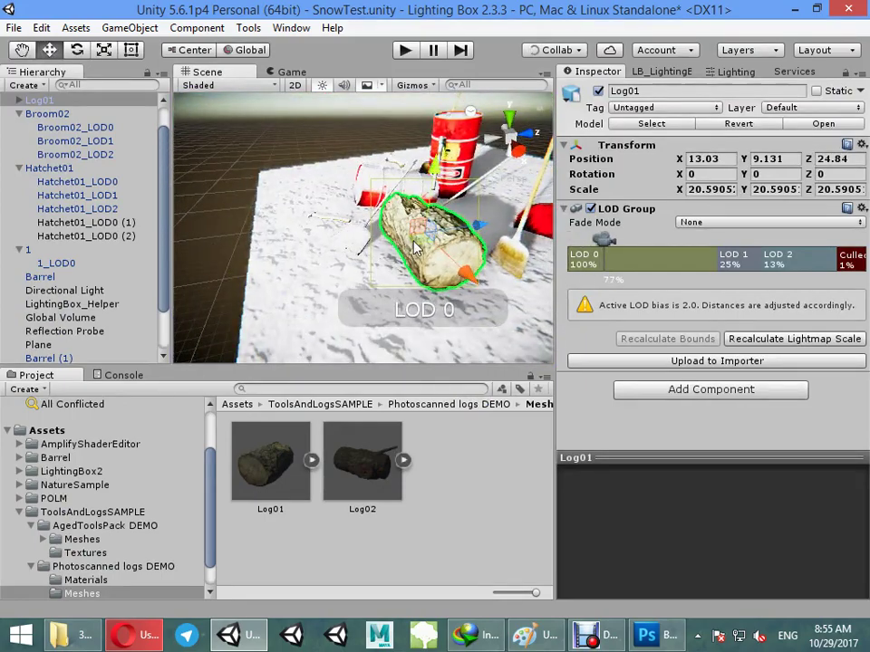
mouse_move(416, 246)
mouse_down()
mouse_move(380, 262)
mouse_move(621, 209)
mouse_up()
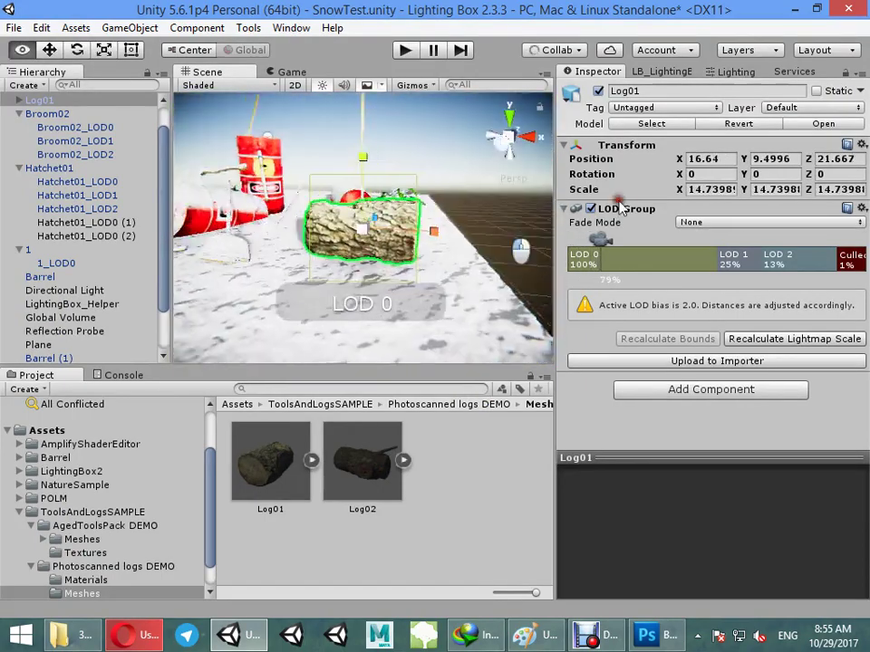
key(f)
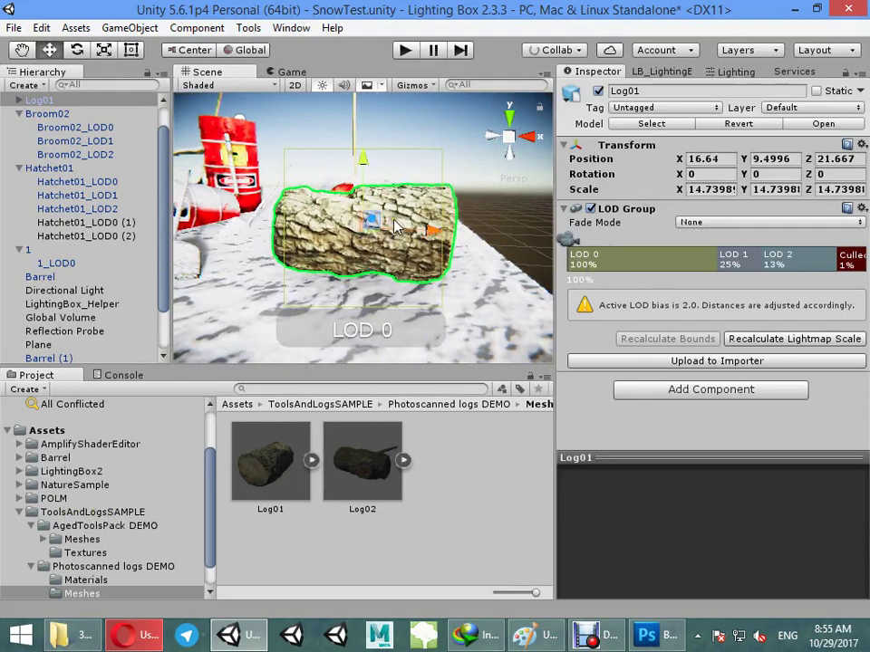
drag(394, 227, 394, 335)
scroll(394, 336, down, 2)
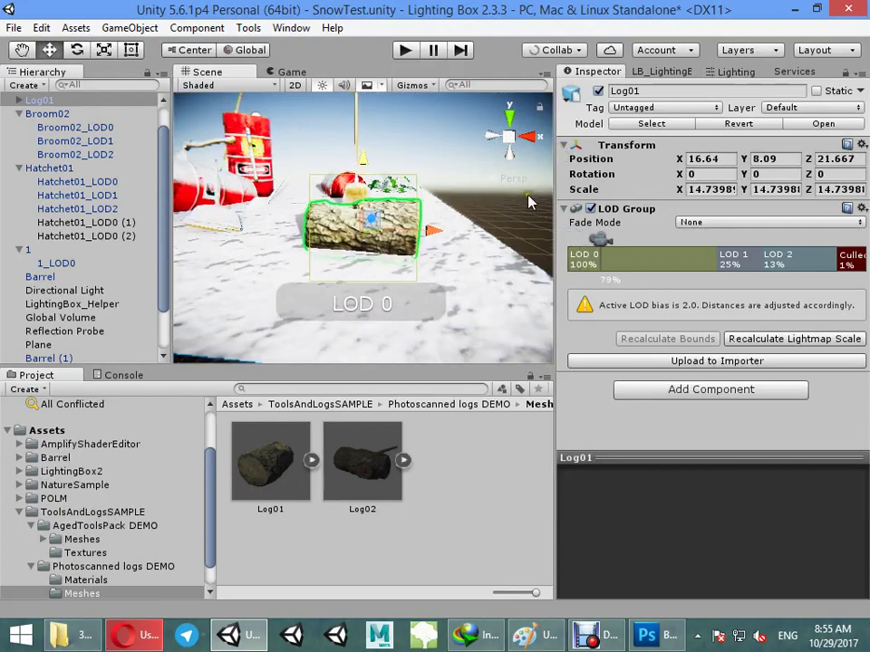
click(410, 211)
Switch Log01's material to the LightingBox Snow Standard (Specular) shader
key(f)
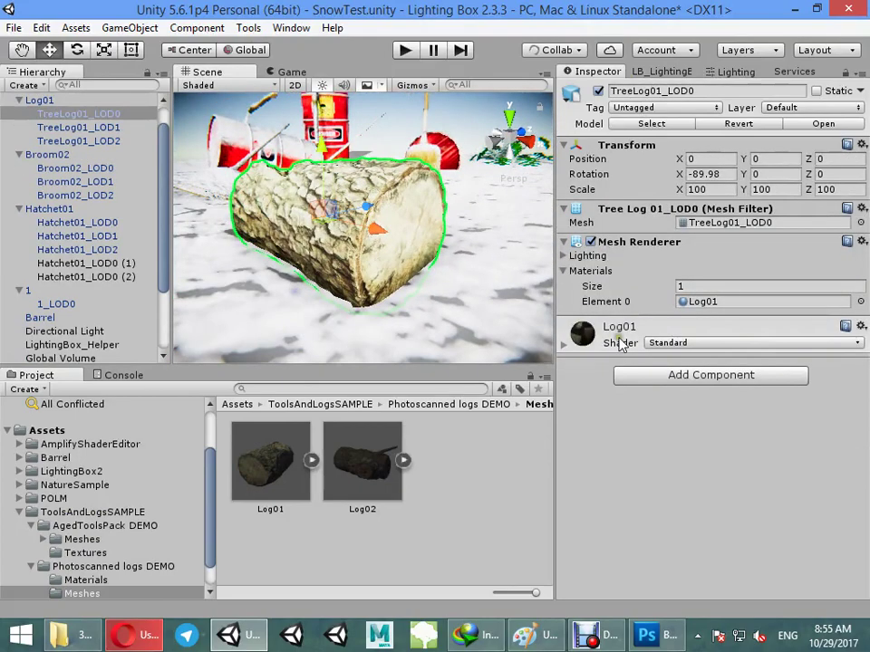
click(616, 328)
click(575, 401)
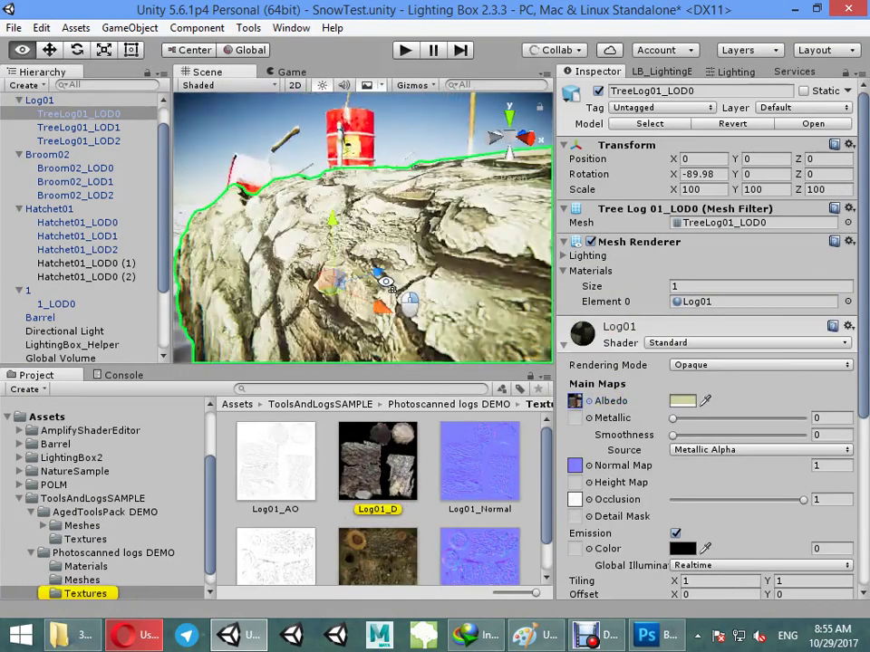
alt+drag(390, 299, 382, 313)
click(672, 345)
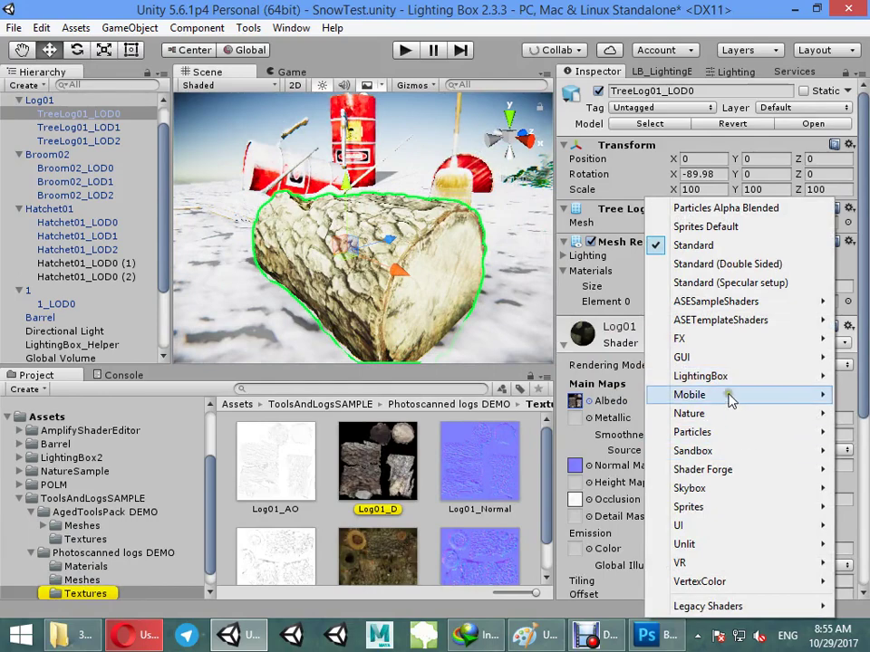
mouse_move(699, 376)
mouse_move(571, 384)
click(556, 413)
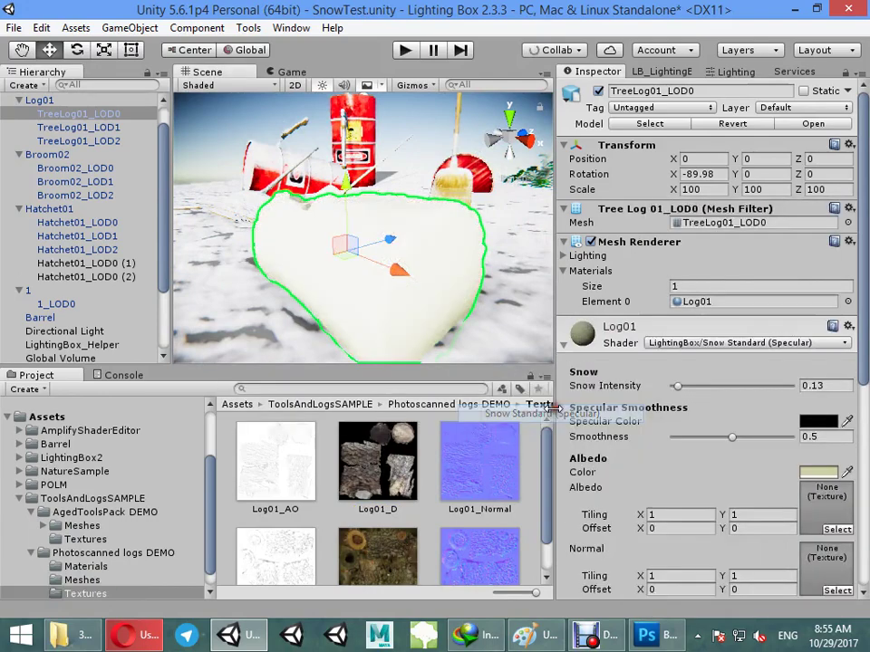
Set the log material's albedo tint to pure white
drag(764, 430, 824, 493)
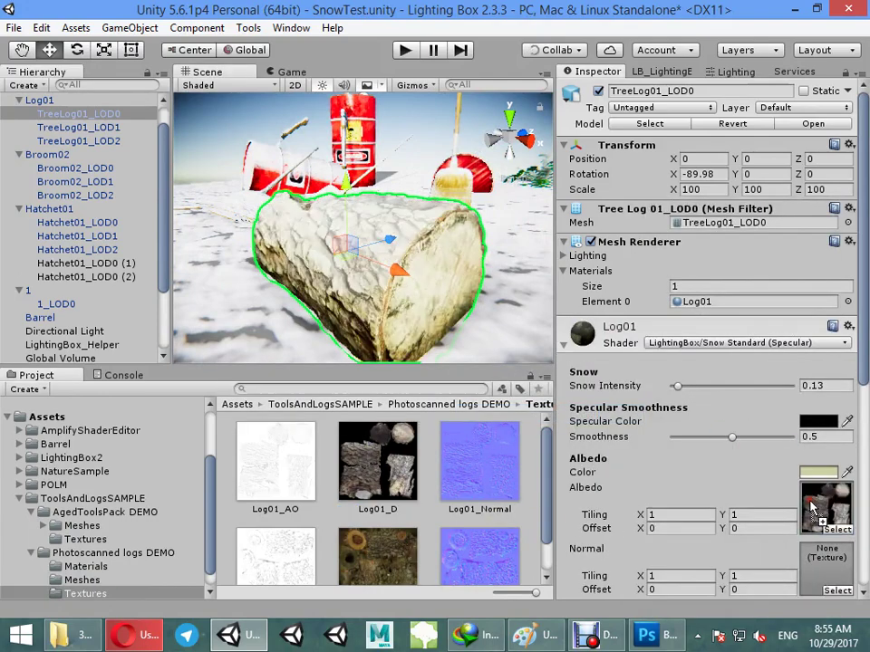
scroll(662, 393, down, 5)
click(812, 267)
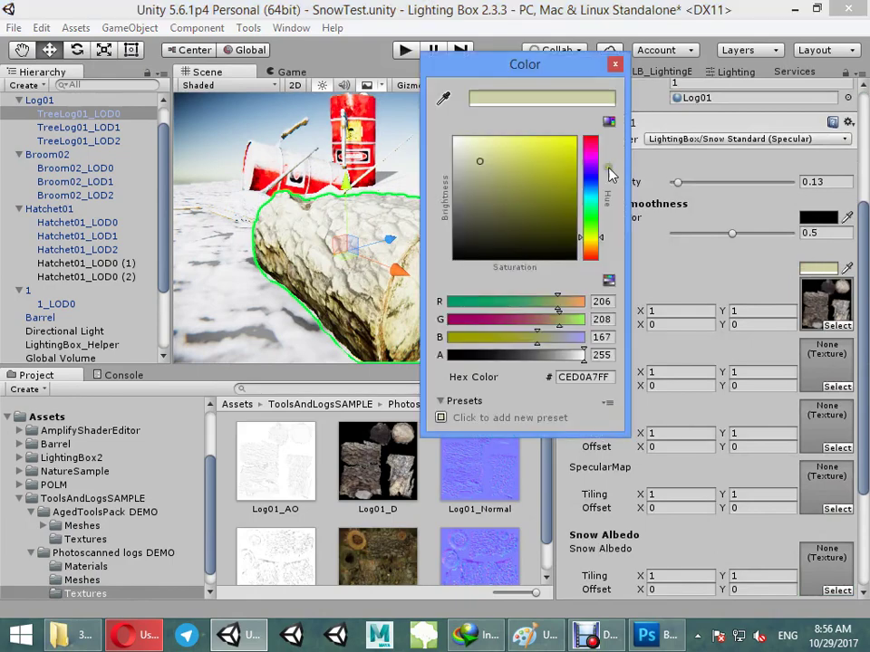
drag(541, 164, 453, 136)
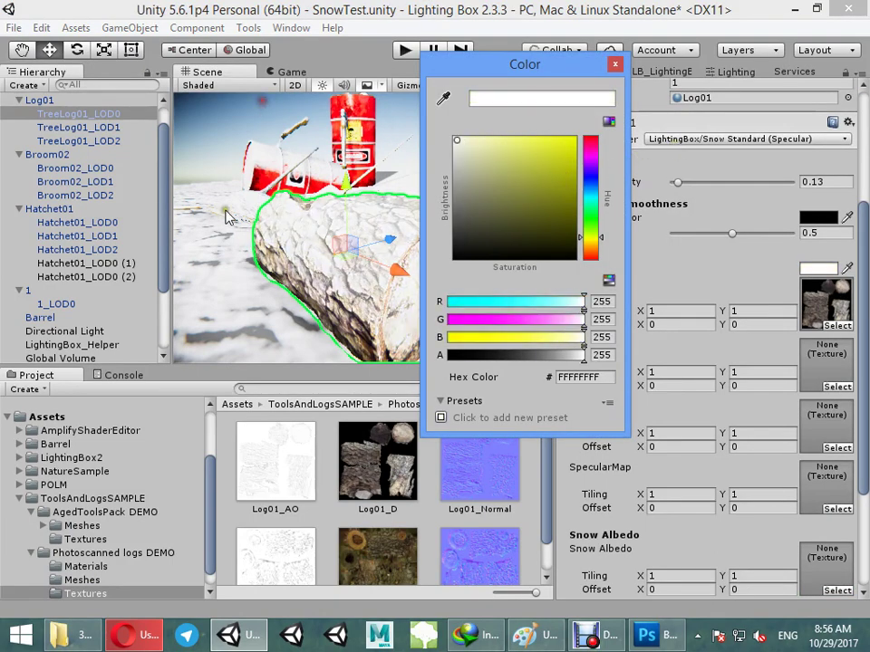
click(568, 388)
Assign Log01_Normal as the normal map and Log01_AO as the occlusion map
click(462, 477)
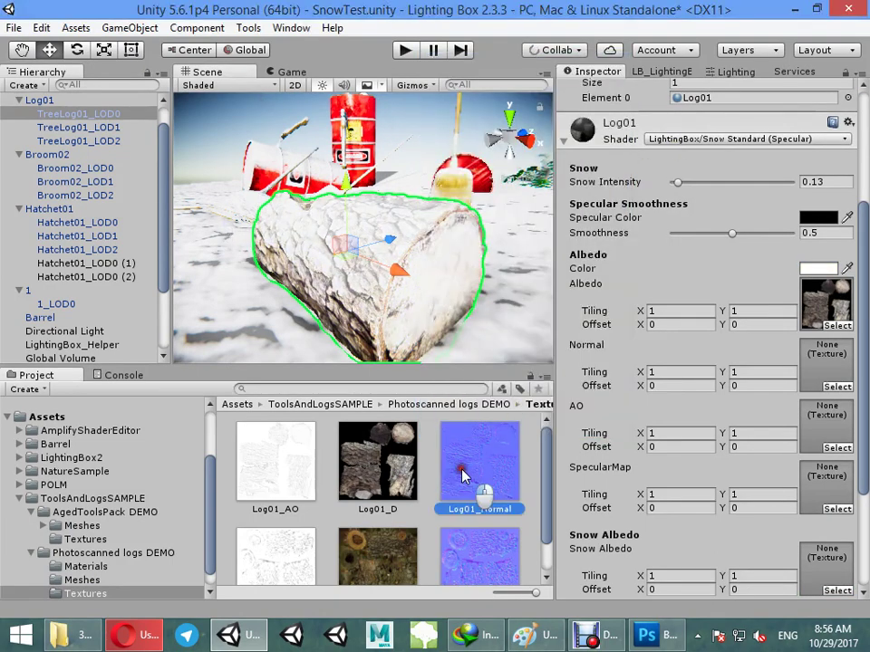
drag(463, 473, 759, 368)
drag(835, 365, 834, 367)
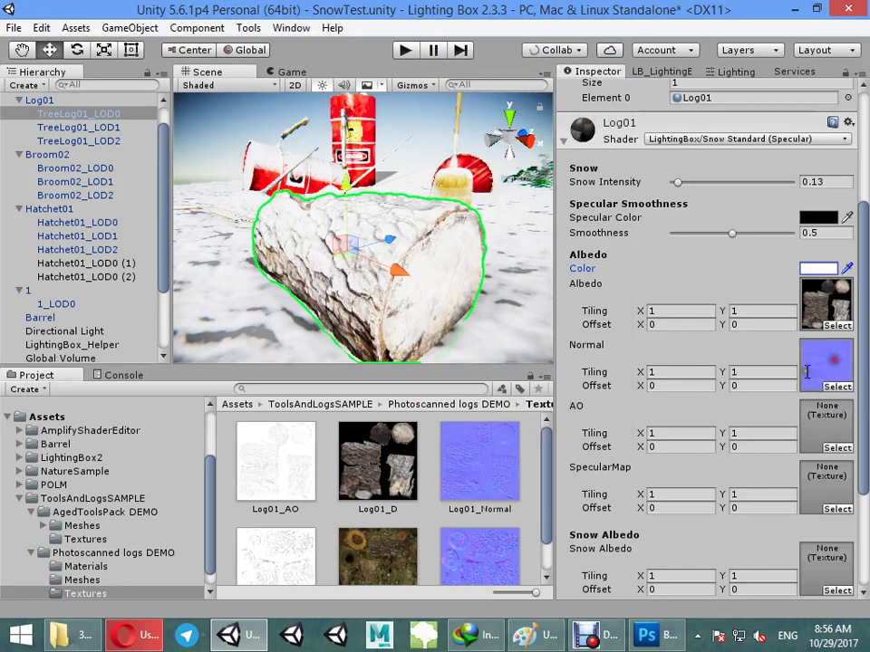
drag(308, 480, 794, 461)
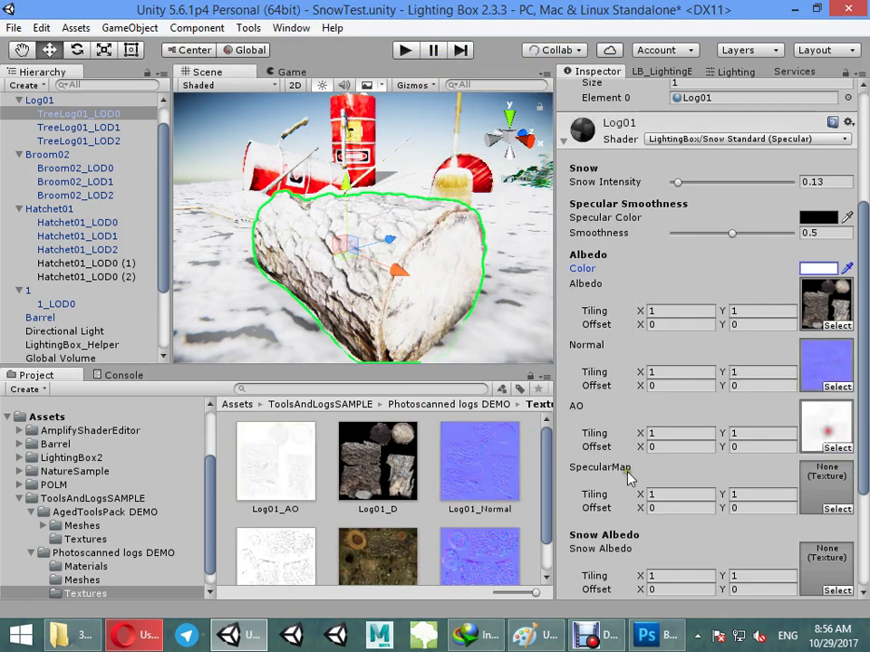
scroll(359, 516, down, 2)
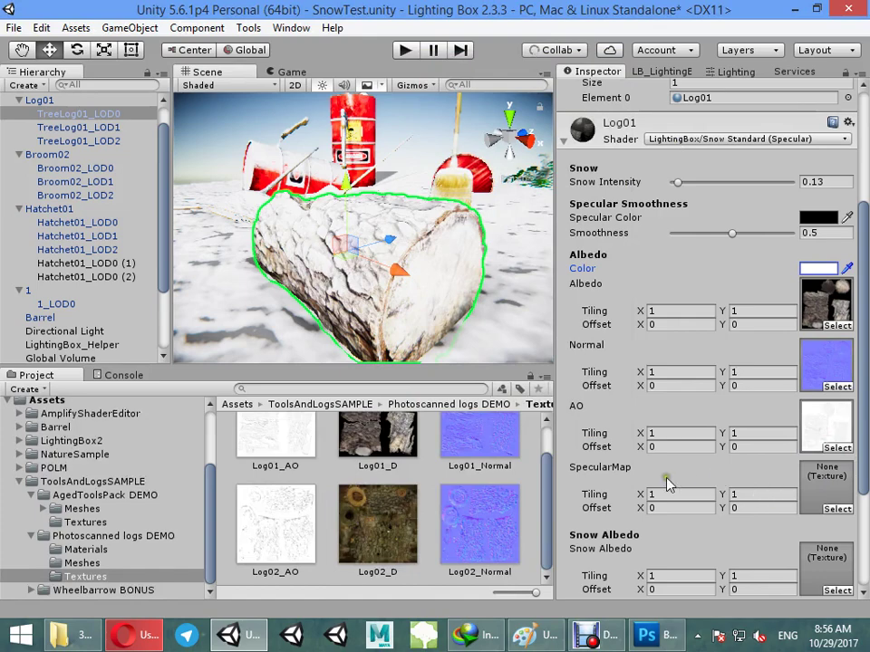
scroll(809, 497, up, 5)
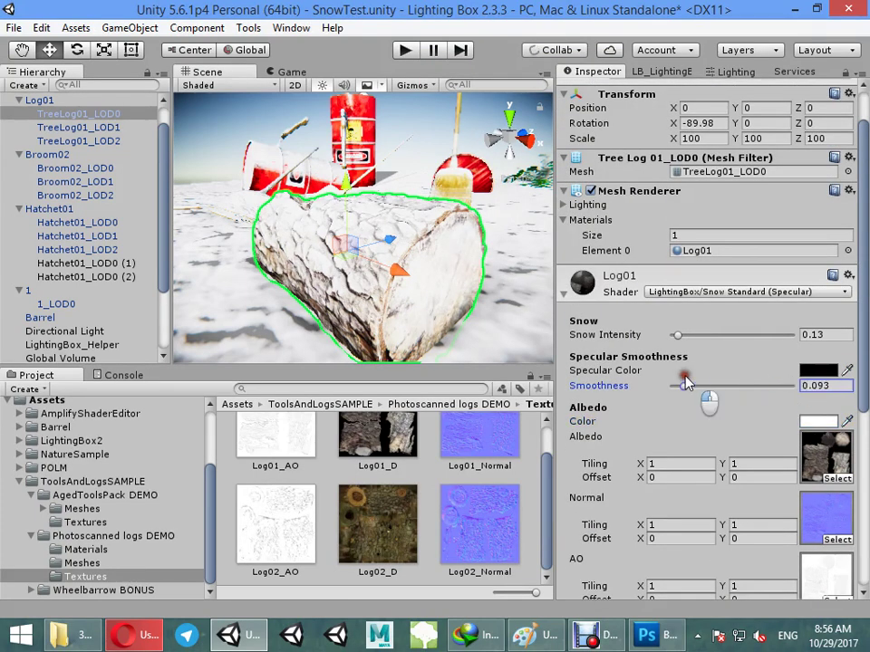
scroll(741, 426, down, 9)
scroll(749, 454, down, 2)
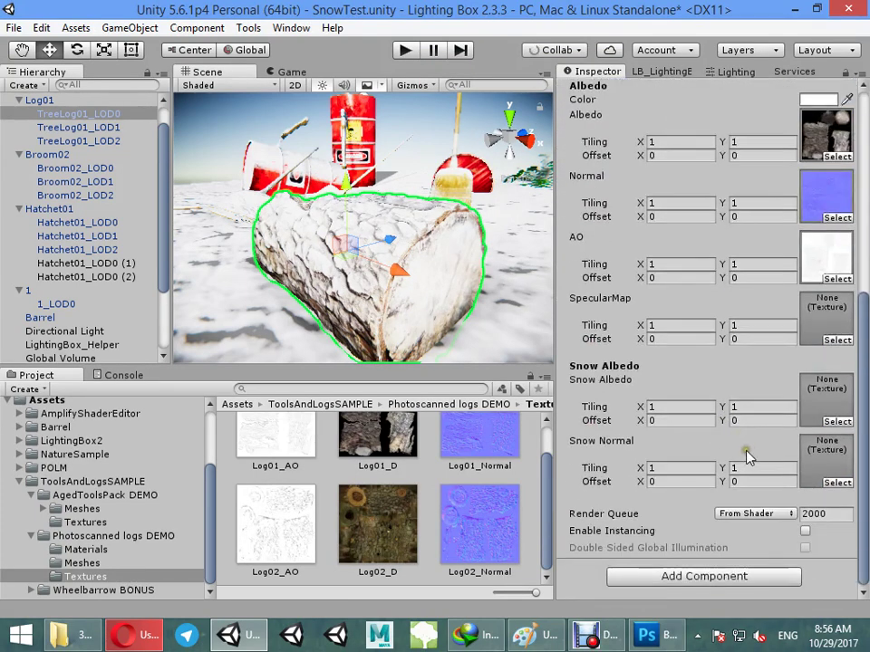
click(54, 427)
Drag the TexturesCom snow textures into the log material's Snow Albedo and Snow Normal slots
scroll(381, 489, down, 3)
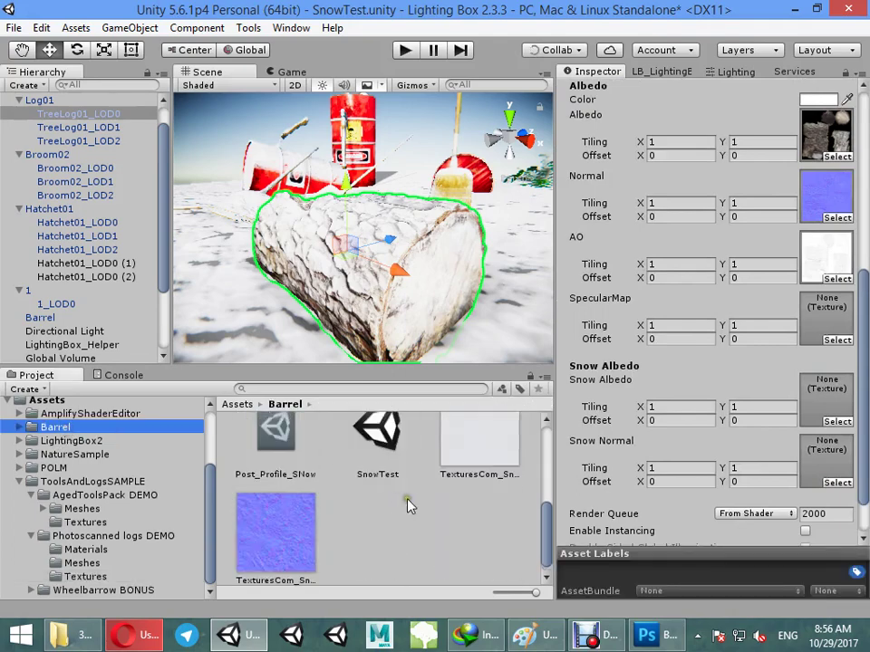
drag(276, 558, 843, 450)
scroll(254, 510, down, 2)
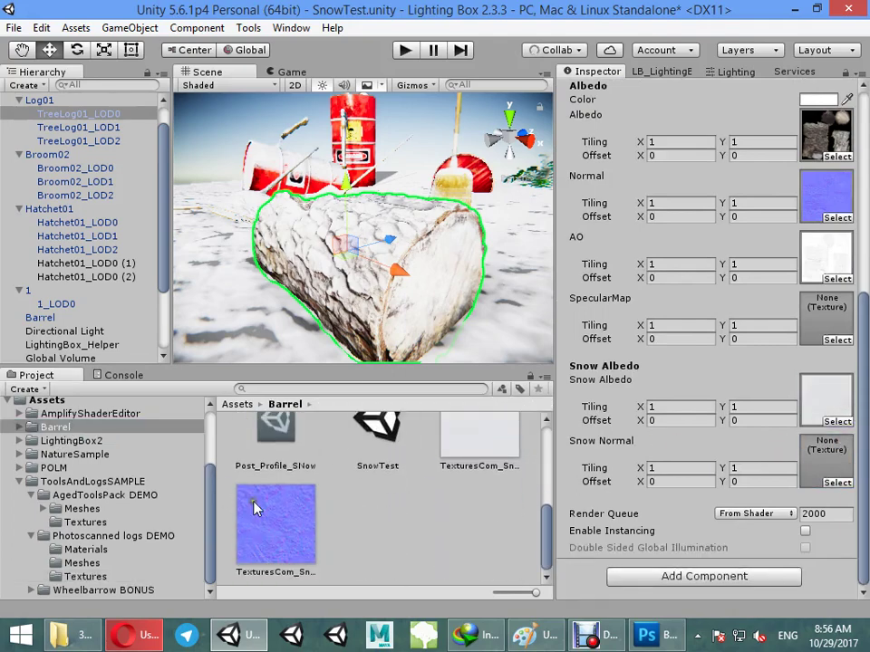
alt+drag(381, 315, 380, 395)
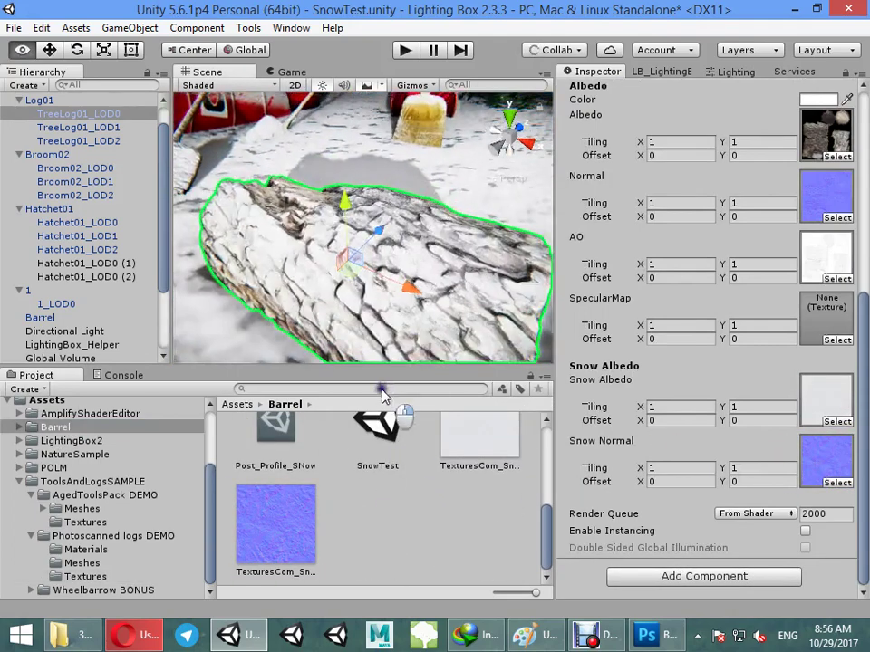
scroll(699, 212, up, 5)
Try several snow amounts on the log, then settle Snow Intensity at 0.3
mouse_move(687, 174)
mouse_down()
mouse_move(632, 165)
mouse_move(693, 168)
mouse_up()
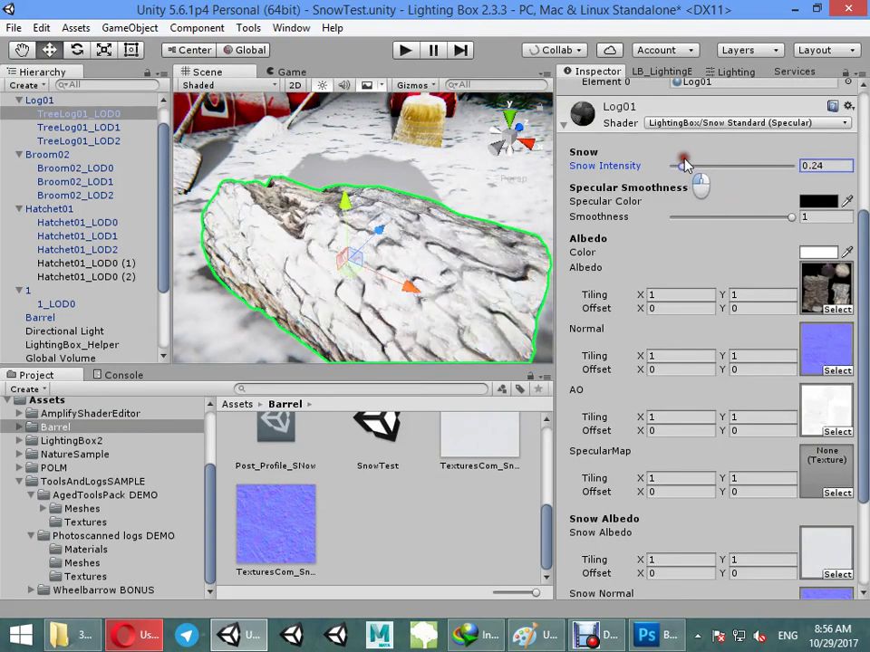
alt+drag(327, 204, 284, 215)
click(298, 200)
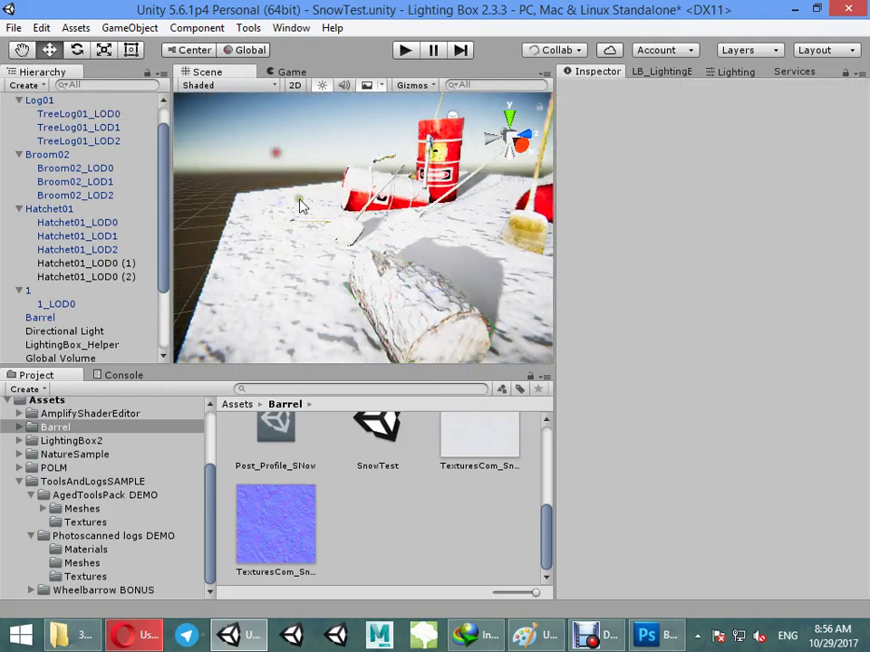
key(f)
click(416, 180)
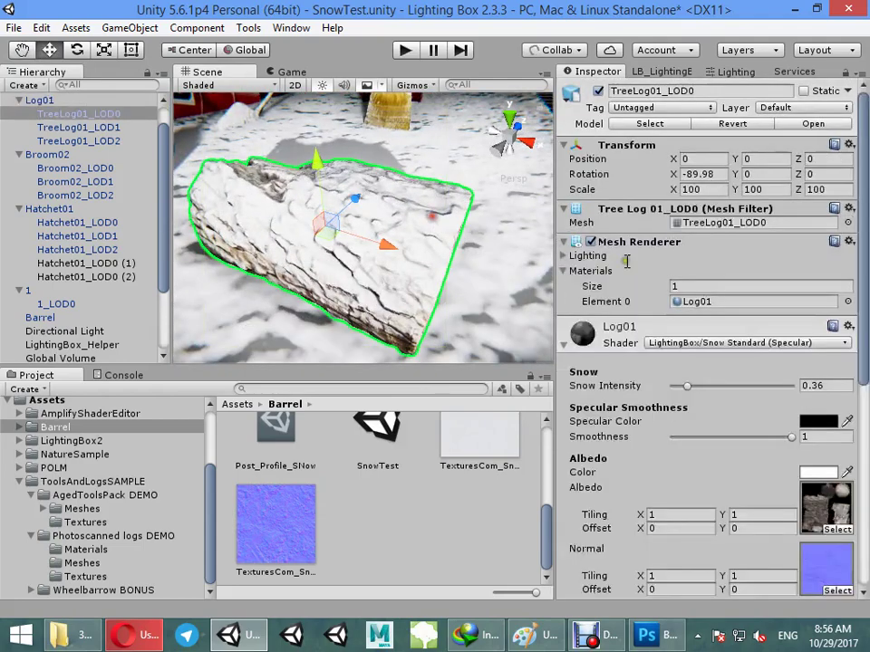
text(1)
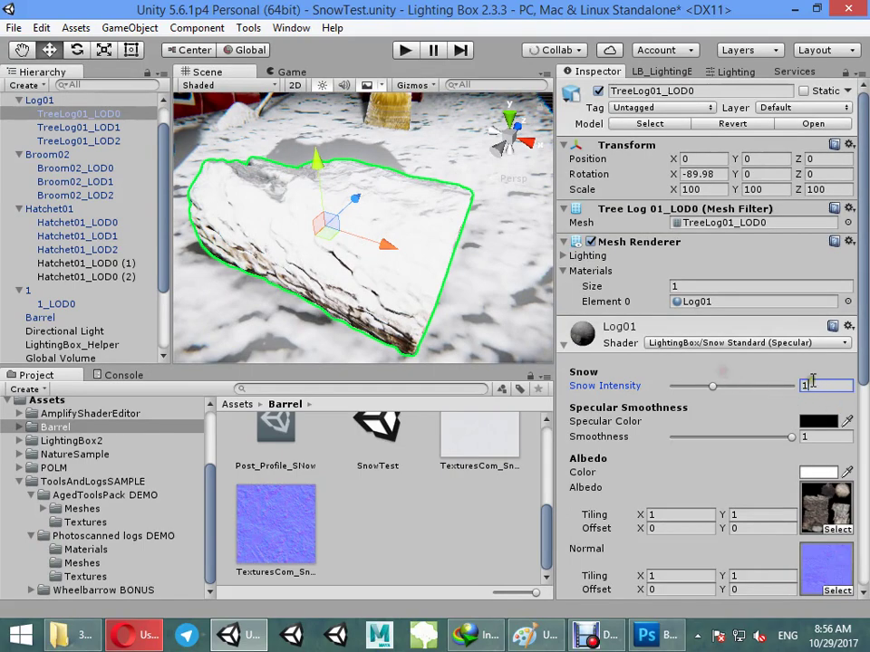
key(BackSpace)
text(.3)
Duplicate the log to create Log01 (1)
alt+drag(405, 282, 362, 223)
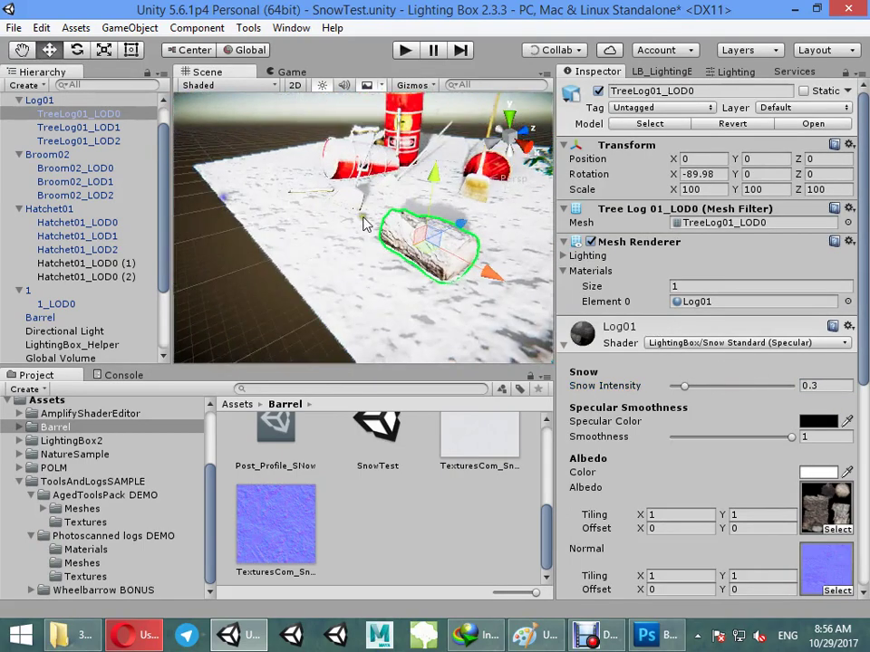
click(40, 99)
key(ctrl+d)
Move the log copy left of the original and stand it on its end
mouse_move(426, 241)
mouse_down()
mouse_move(280, 218)
mouse_move(308, 209)
mouse_up()
key(f)
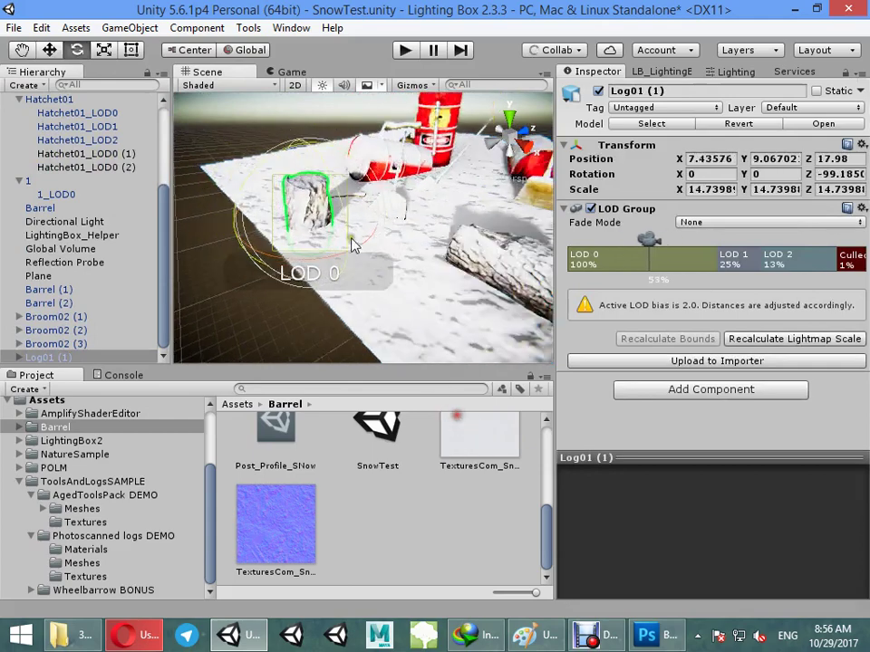
mouse_move(354, 249)
alt+mouse_down()
mouse_move(412, 211)
mouse_move(526, 244)
alt+mouse_up()
drag(401, 198, 426, 208)
Raise the copied log material's Snow Intensity to 2
click(487, 175)
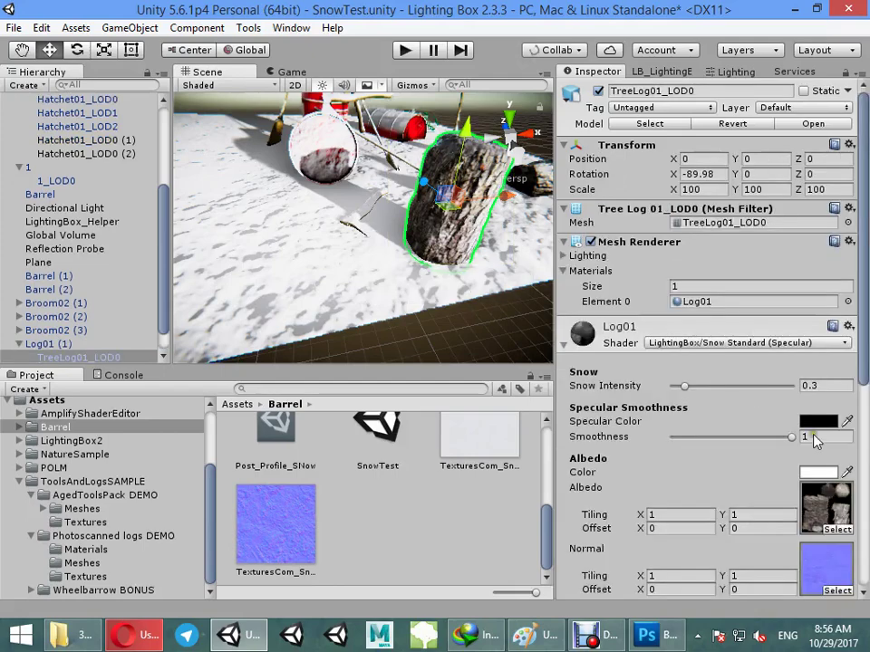
scroll(774, 296, down, 2)
drag(684, 284, 758, 286)
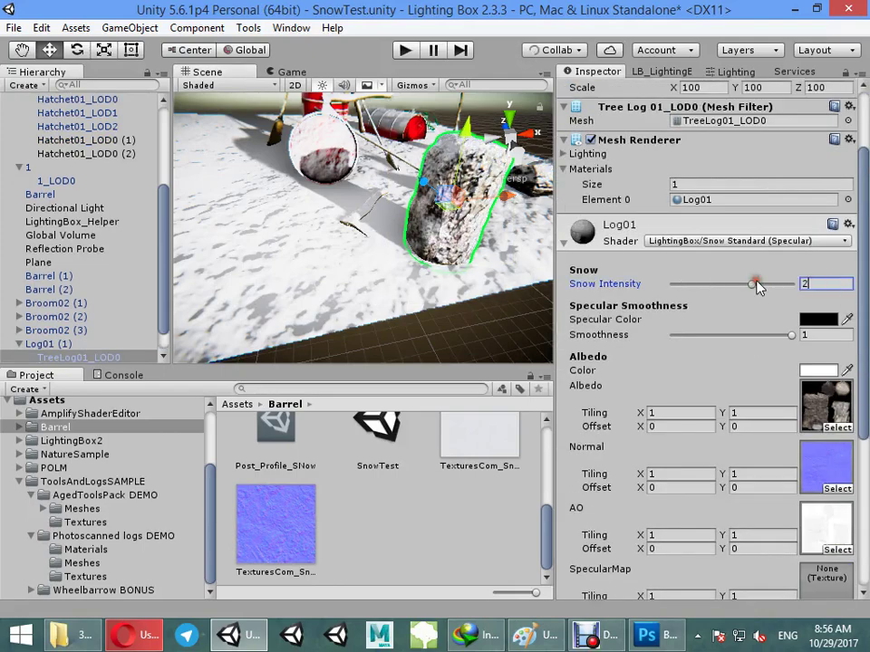
scroll(130, 235, up, 5)
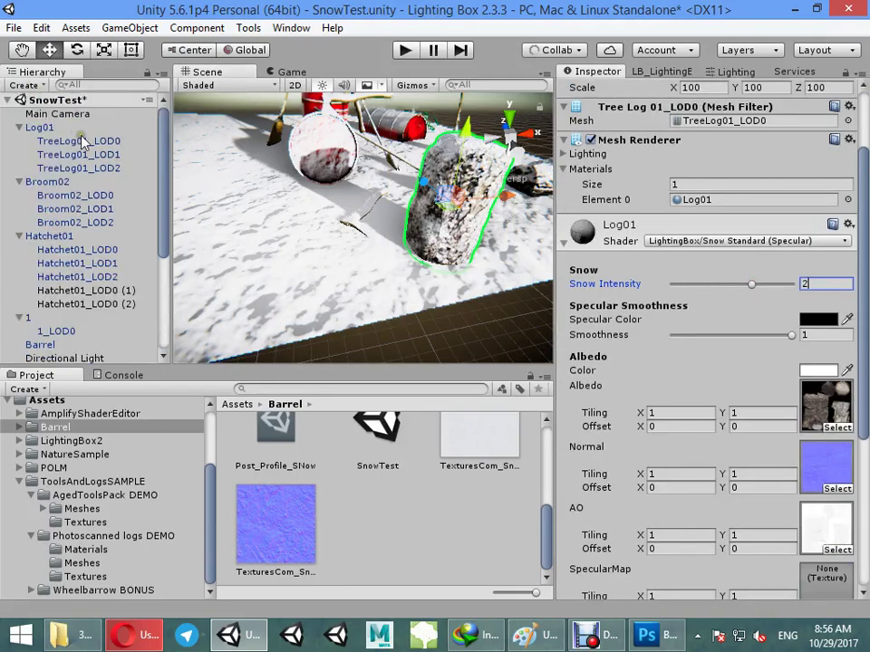
Move the Log01 (2) copy to a new spot on the snow
click(39, 127)
right_click(602, 265)
click(598, 258)
click(451, 195)
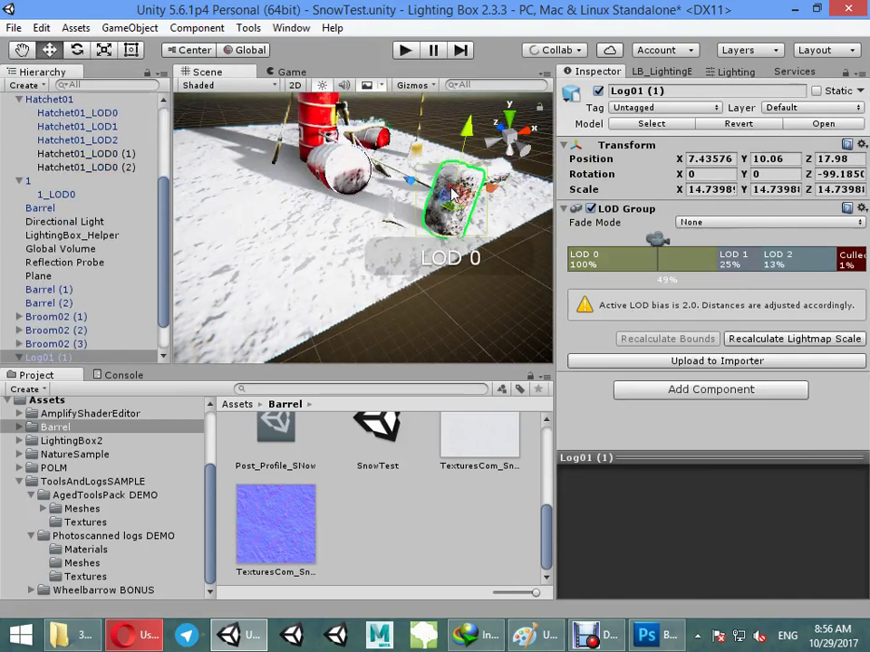
click(458, 218)
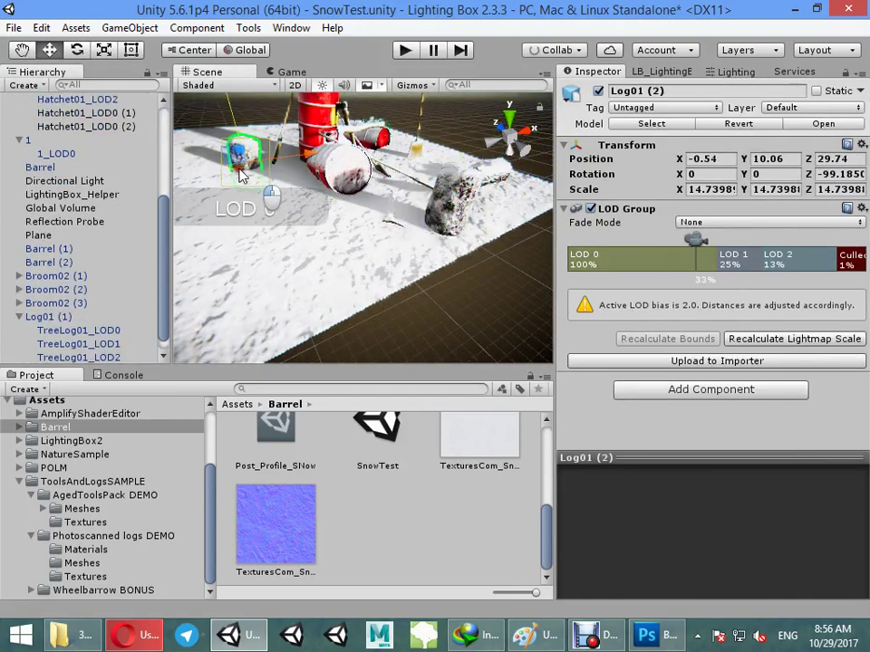
key(e)
mouse_move(456, 218)
mouse_down()
mouse_move(346, 181)
mouse_move(369, 142)
mouse_up()
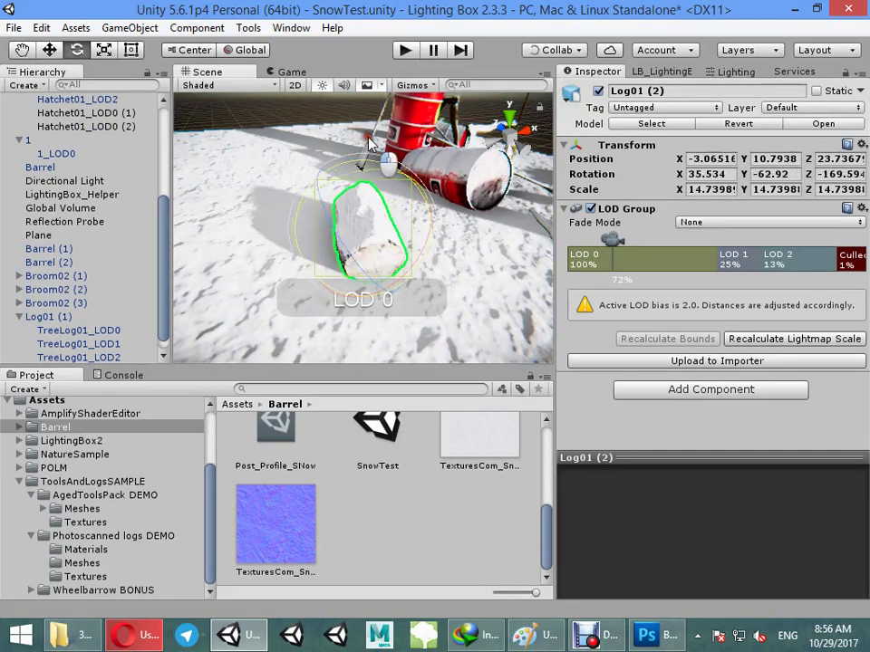
Duplicate into Log01 (3), moving it farther back, tilting it and shrinking it
key(ctrl+d)
key(w)
key(e)
mouse_move(383, 224)
mouse_down()
mouse_move(213, 177)
mouse_move(219, 184)
mouse_move(271, 155)
mouse_move(253, 163)
mouse_up()
key(r)
key(f)
key(e)
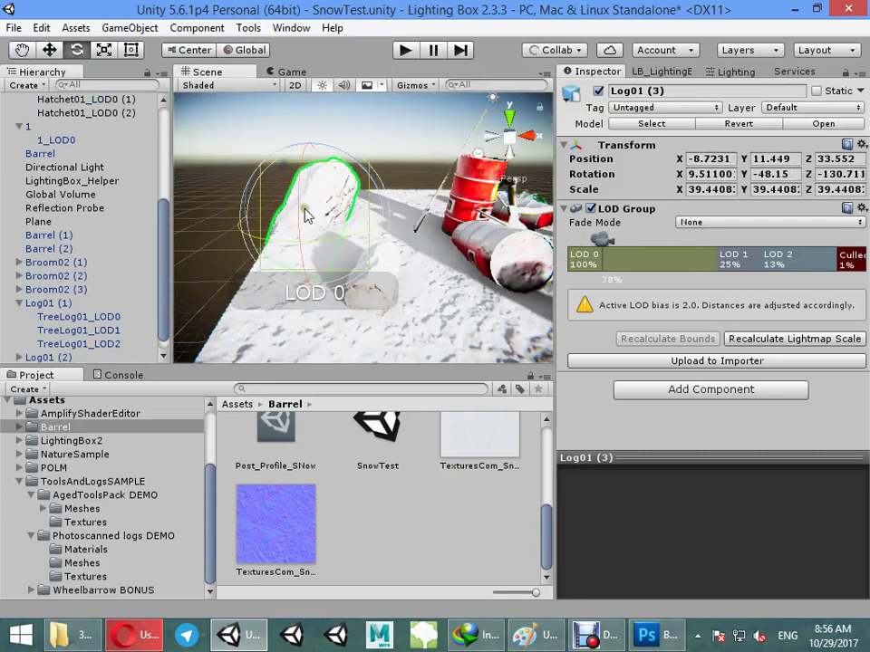
drag(317, 125, 317, 141)
key(r)
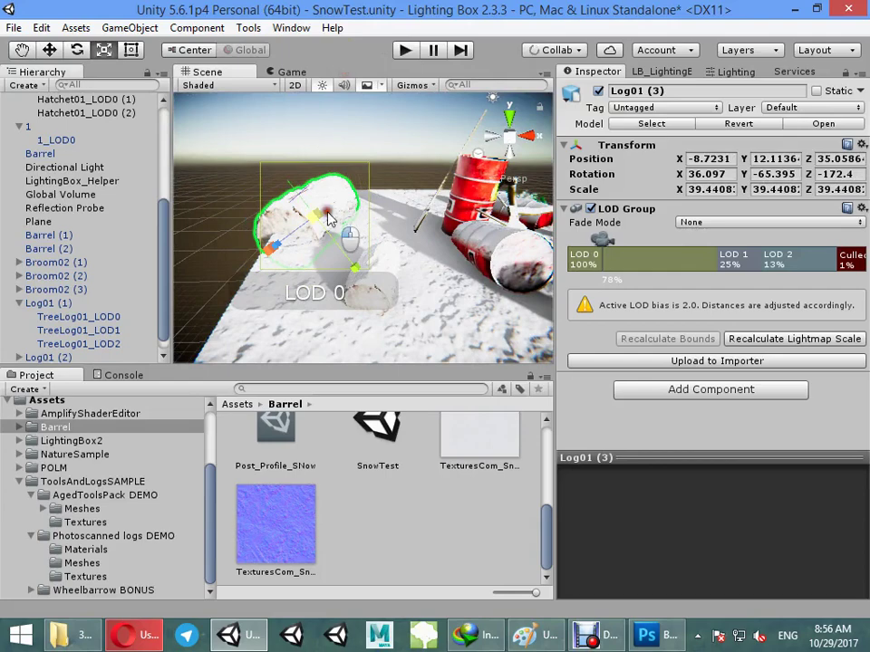
drag(329, 218, 299, 214)
Add another log copy near the barrels, rotated, resized and lowered onto the snow
key(w)
mouse_move(254, 136)
mouse_down()
mouse_move(253, 120)
mouse_move(305, 317)
mouse_move(284, 363)
mouse_move(287, 342)
mouse_move(267, 304)
mouse_move(284, 254)
mouse_up()
key(ctrl+d)
key(e)
key(r)
key(w)
mouse_move(367, 245)
alt+mouse_down()
mouse_move(187, 303)
mouse_move(206, 285)
alt+mouse_up()
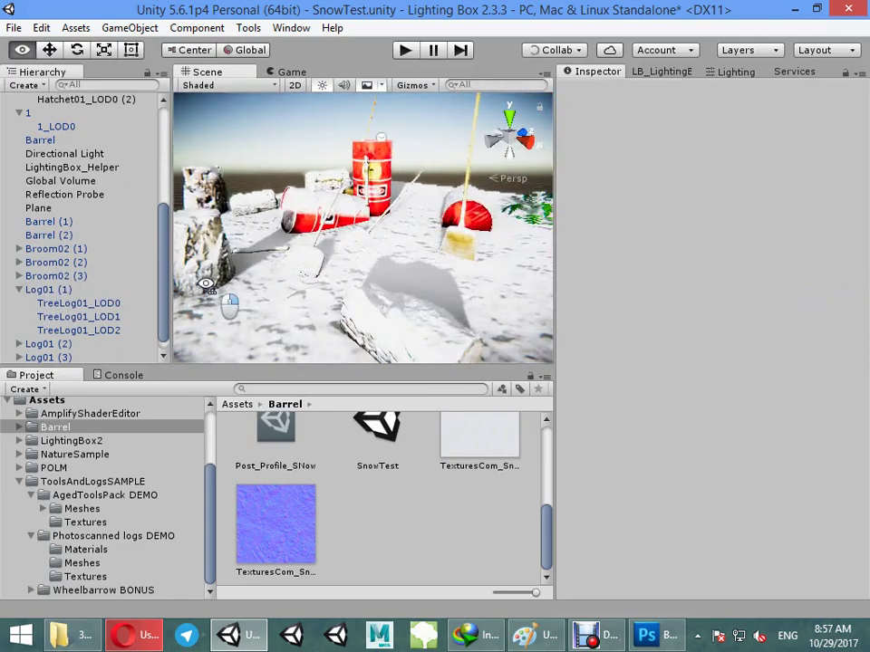
alt+drag(207, 285, 351, 268)
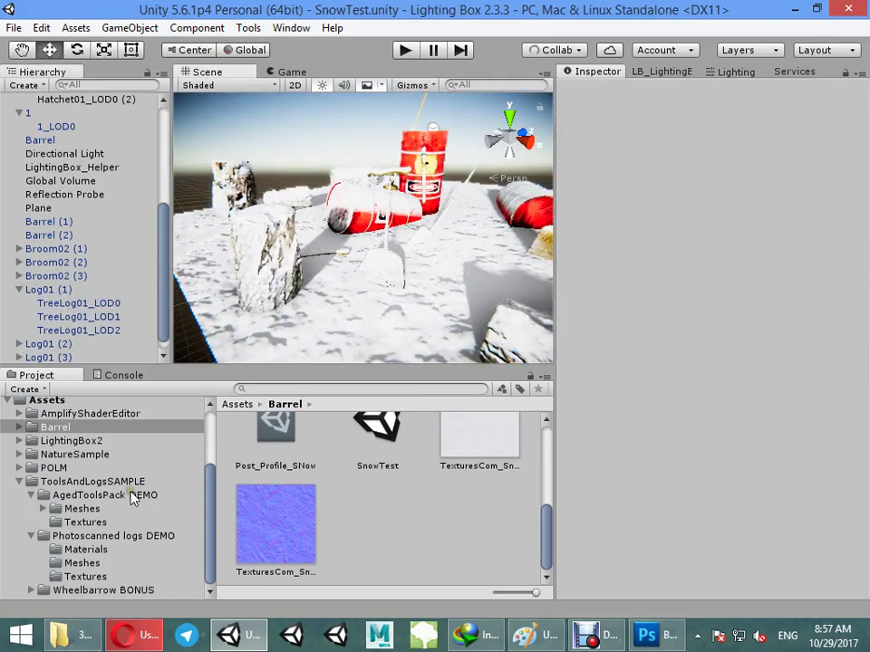
Place Wheelbarrow01 from the Wheelbarrow BONUS folder and scale it to about 6.6
click(101, 590)
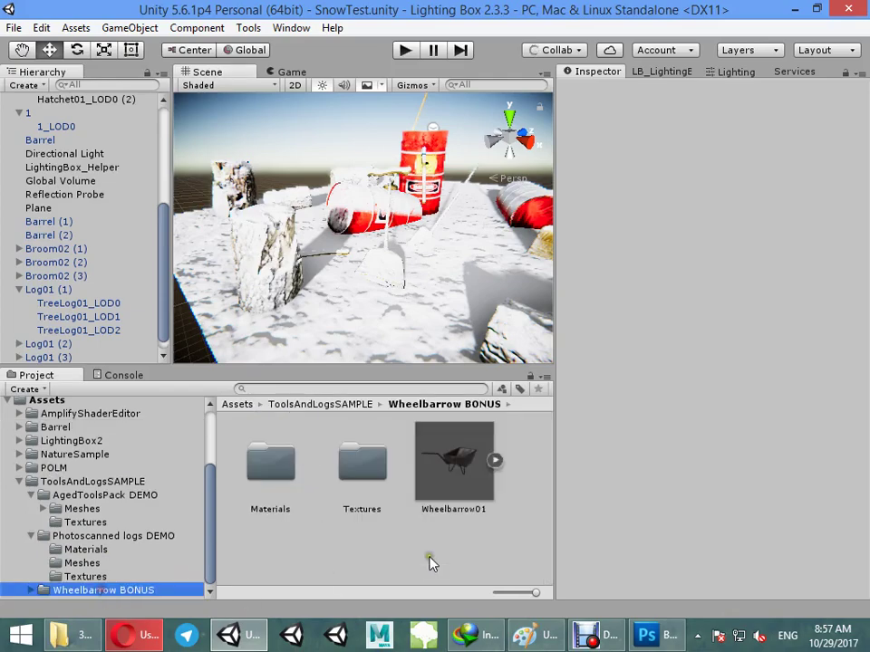
drag(407, 312, 405, 299)
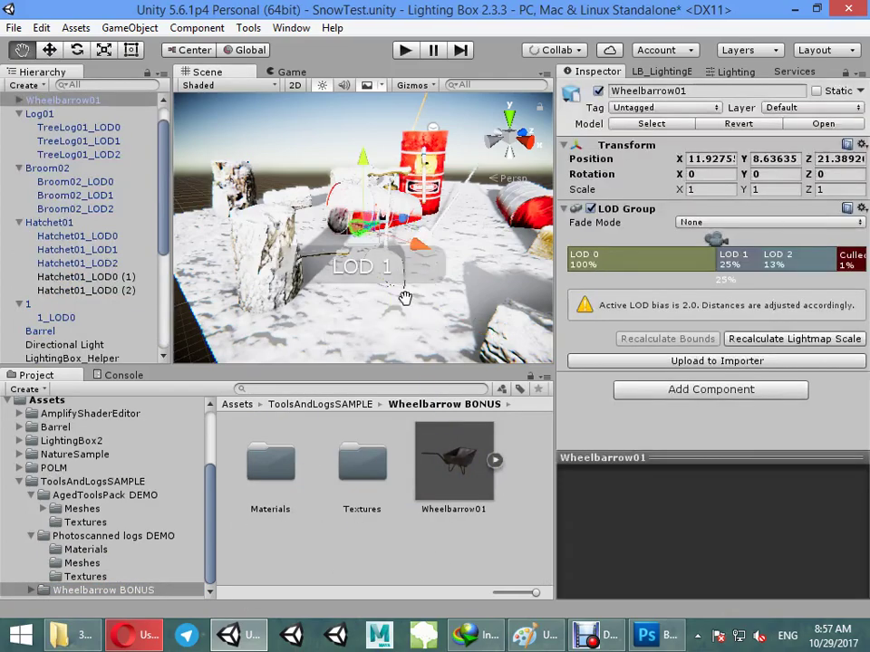
drag(368, 243, 759, 263)
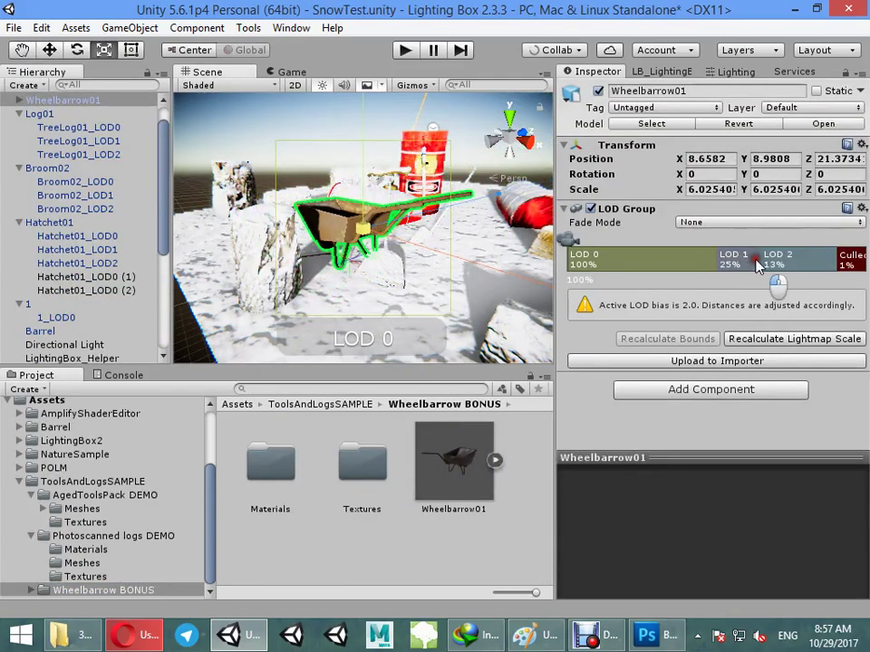
mouse_move(317, 251)
mouse_down()
mouse_move(372, 249)
mouse_move(399, 263)
mouse_up()
key(f)
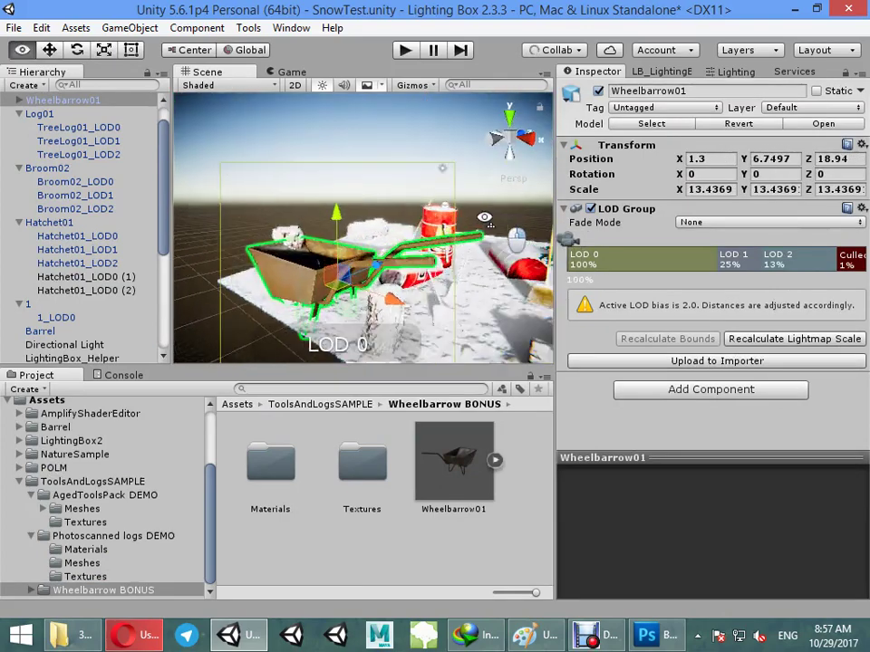
alt+drag(433, 290, 544, 236)
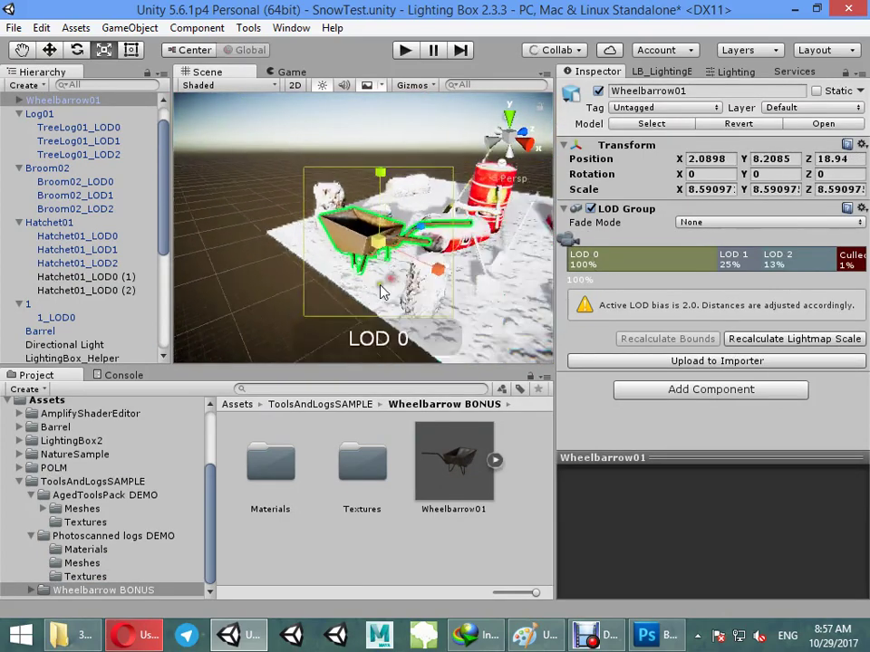
alt+drag(616, 211, 382, 261)
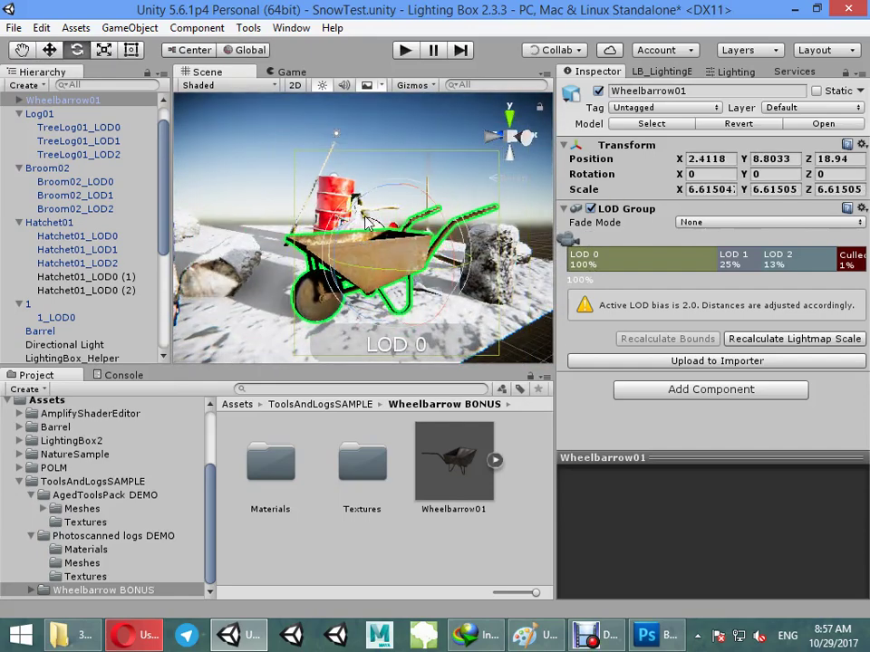
Inspect the wheelbarrow up close, keeping it untilted, and select its LOD0 mesh
drag(367, 221, 393, 195)
key(ctrl+z)
key(w)
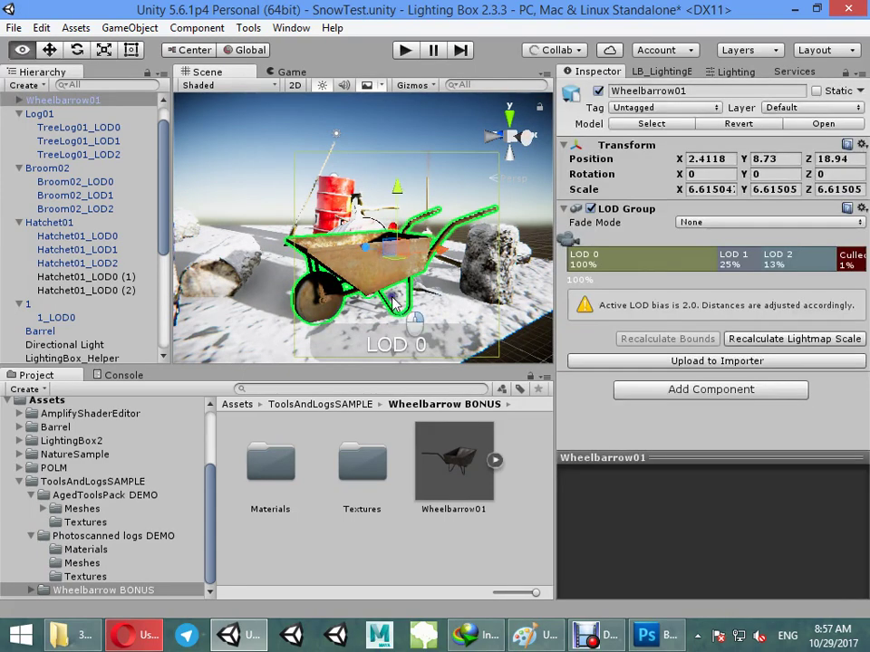
right_drag(395, 302, 494, 328)
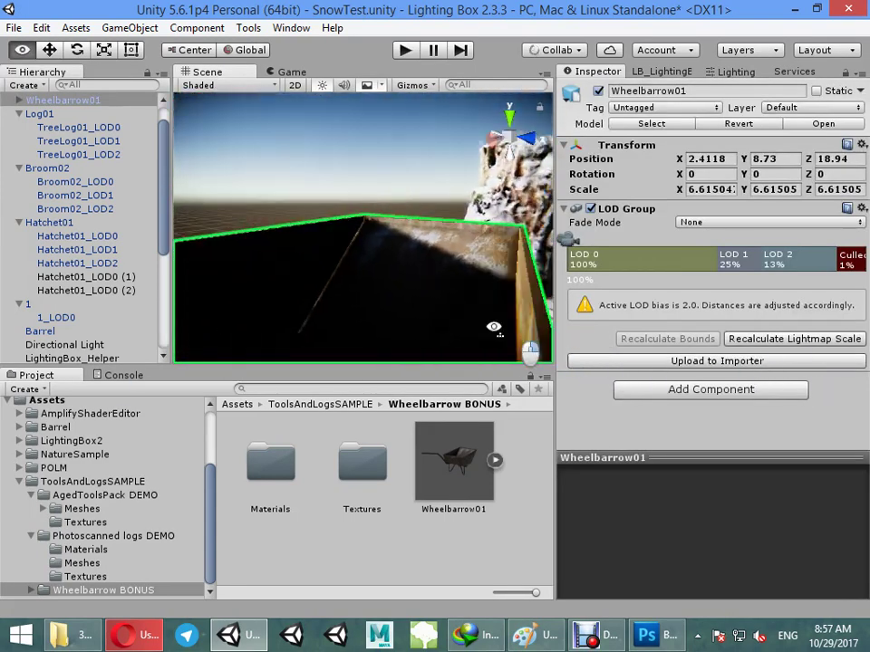
right_drag(494, 328, 778, 361)
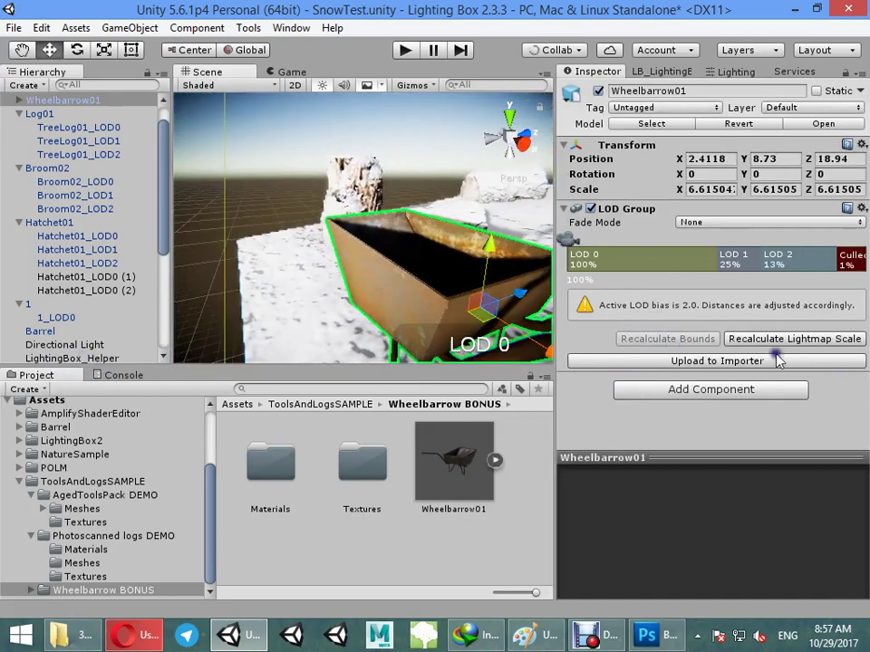
mouse_move(390, 263)
right_down()
mouse_move(377, 243)
mouse_move(406, 264)
right_up()
click(377, 243)
Switch the wheelbarrow LOD0 material to the LightingBox/Snow Standard (Specular) shader
click(382, 242)
click(383, 243)
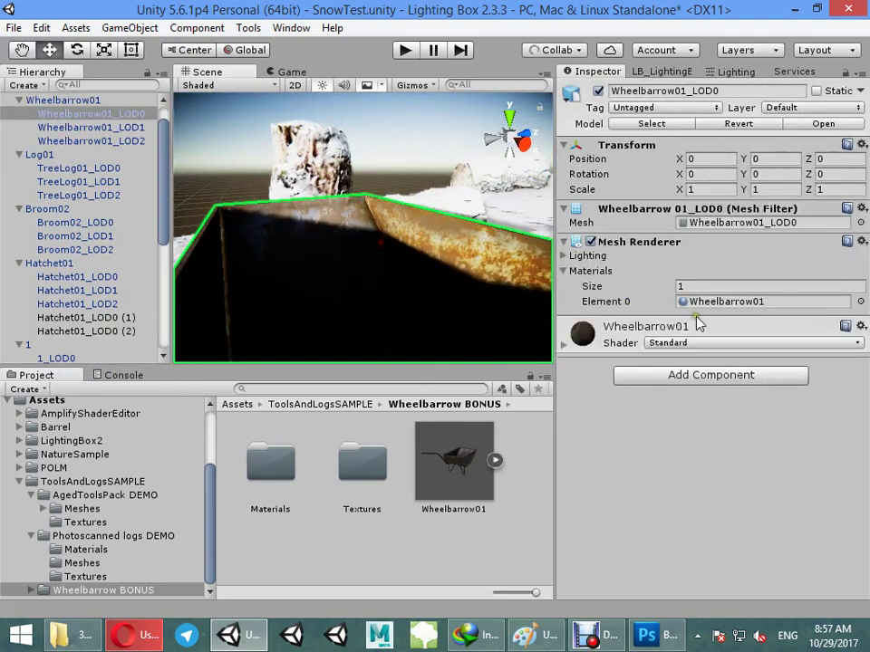
click(616, 326)
click(679, 401)
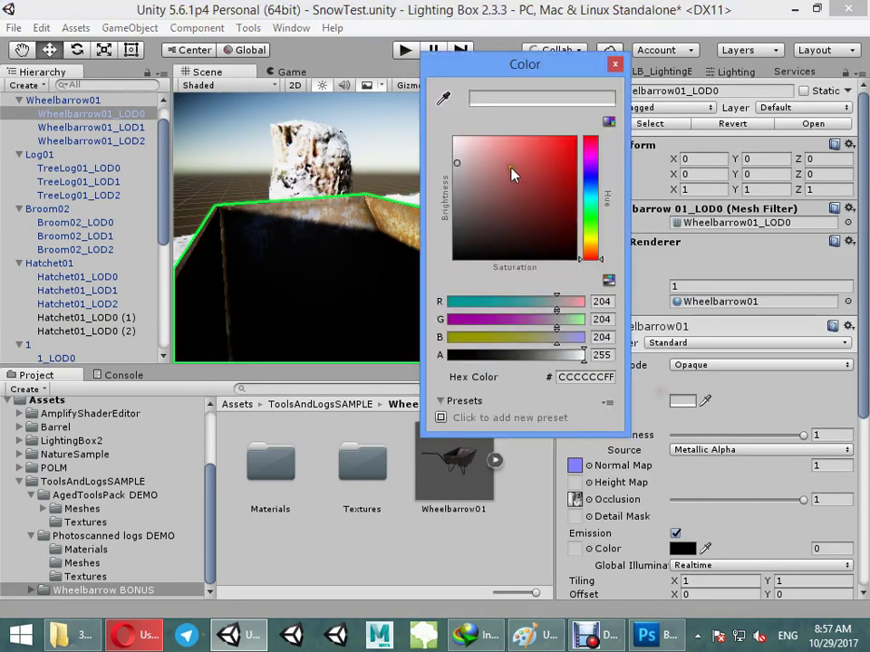
key(Escape)
click(575, 401)
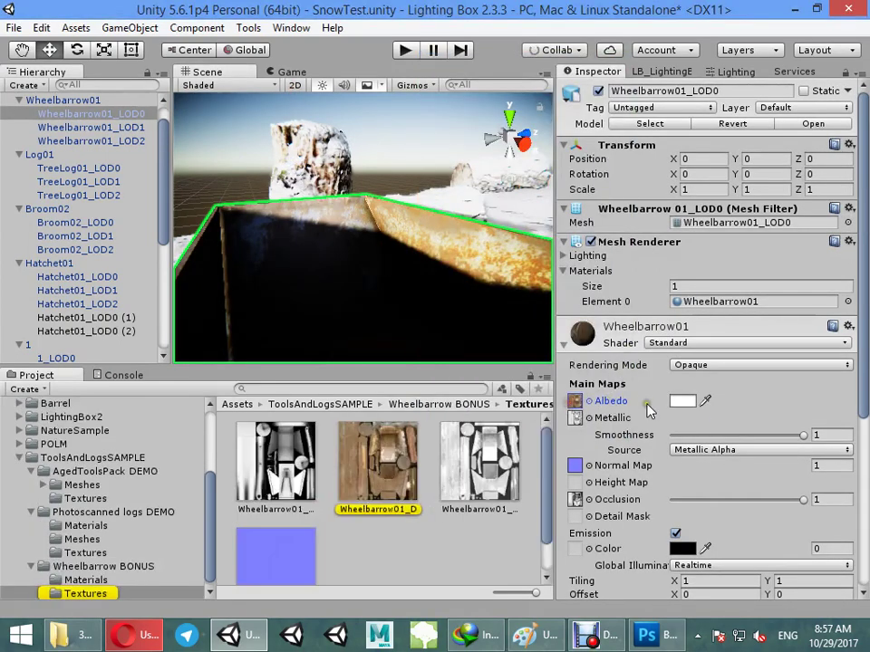
scroll(625, 397, down, 3)
click(693, 243)
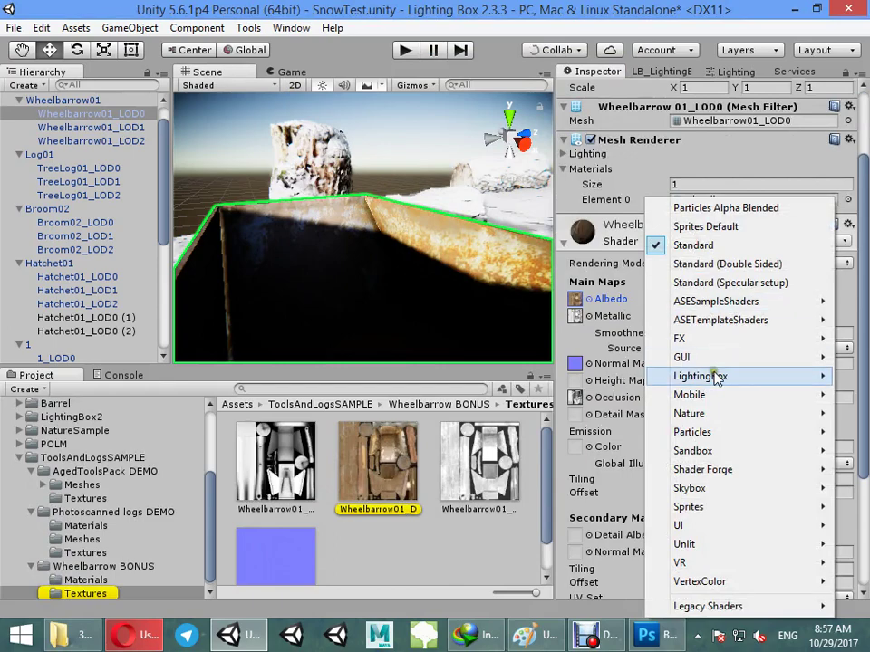
mouse_move(715, 375)
click(591, 415)
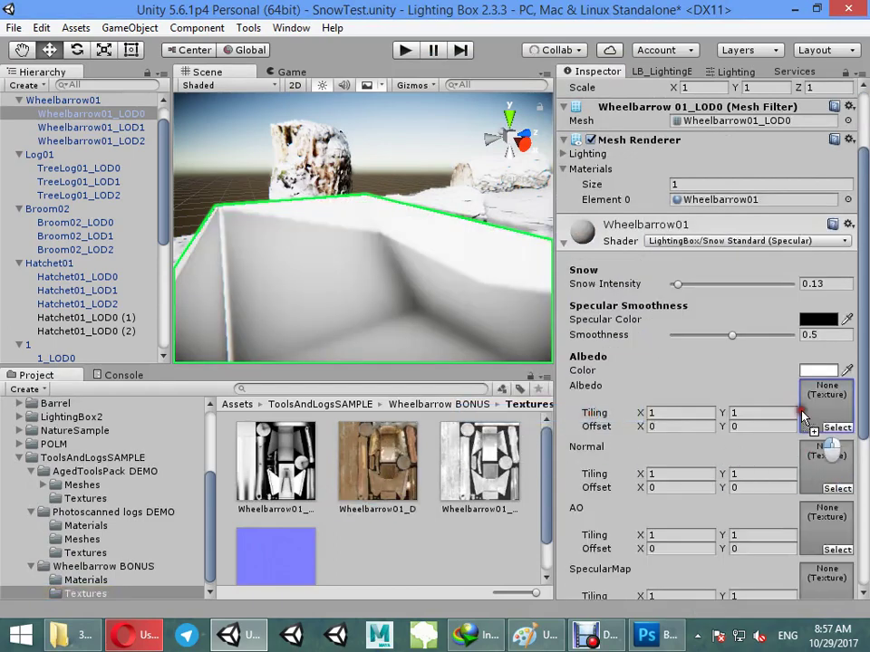
Assign the wheelbarrow's albedo, AO, normal and specular textures to the material
drag(802, 415, 802, 416)
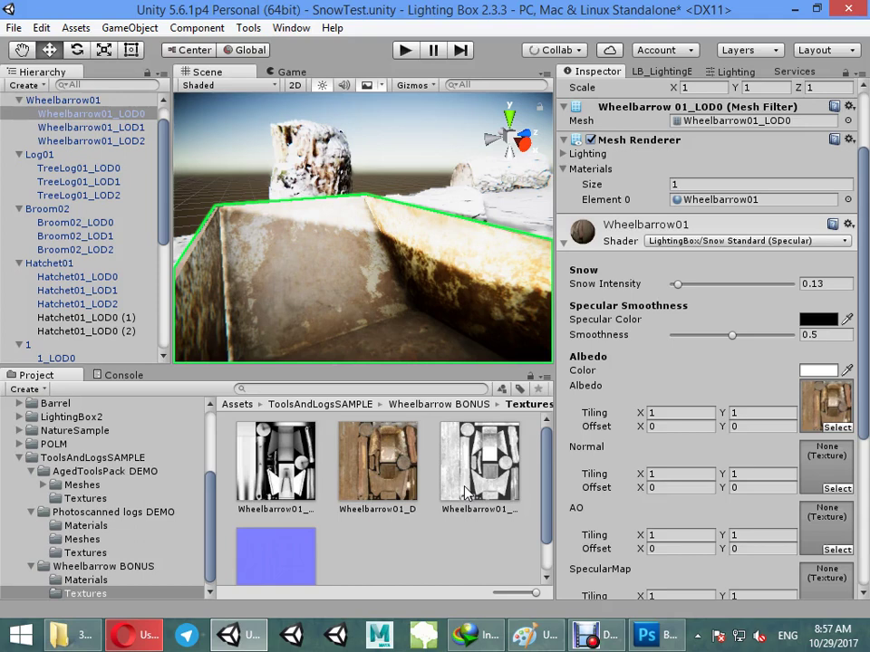
drag(797, 550, 832, 593)
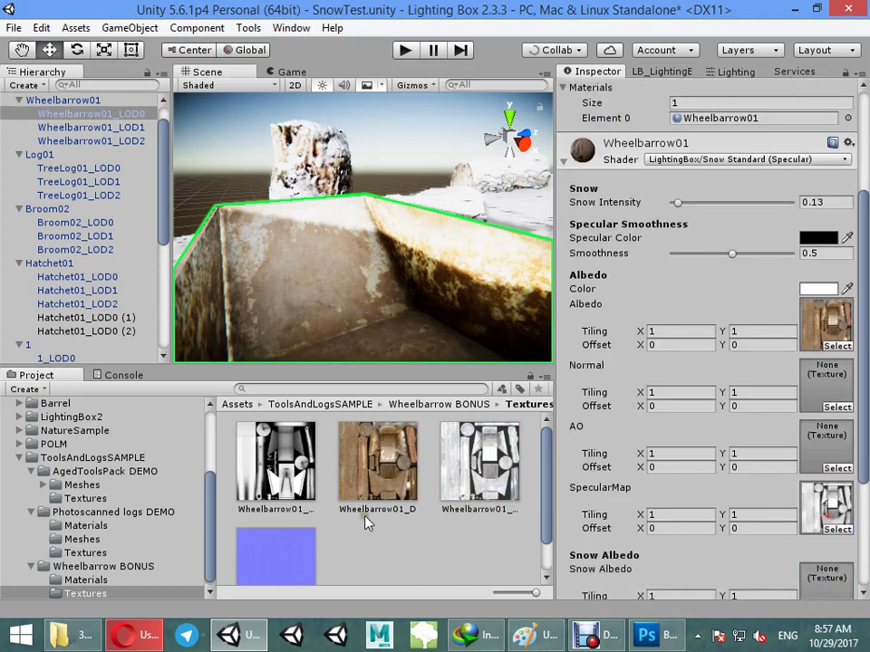
drag(271, 471, 852, 380)
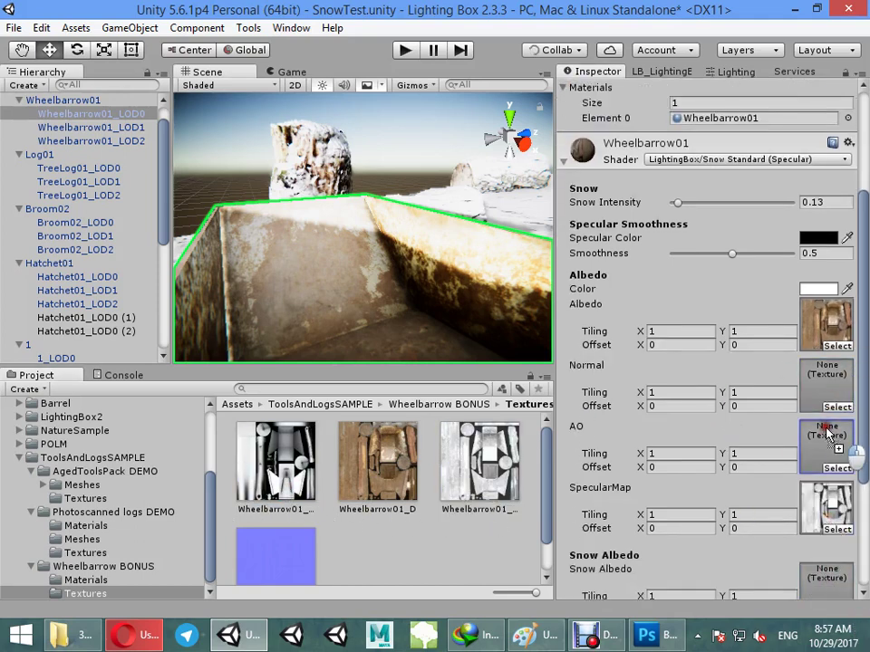
drag(827, 433, 825, 437)
scroll(342, 512, down, 1)
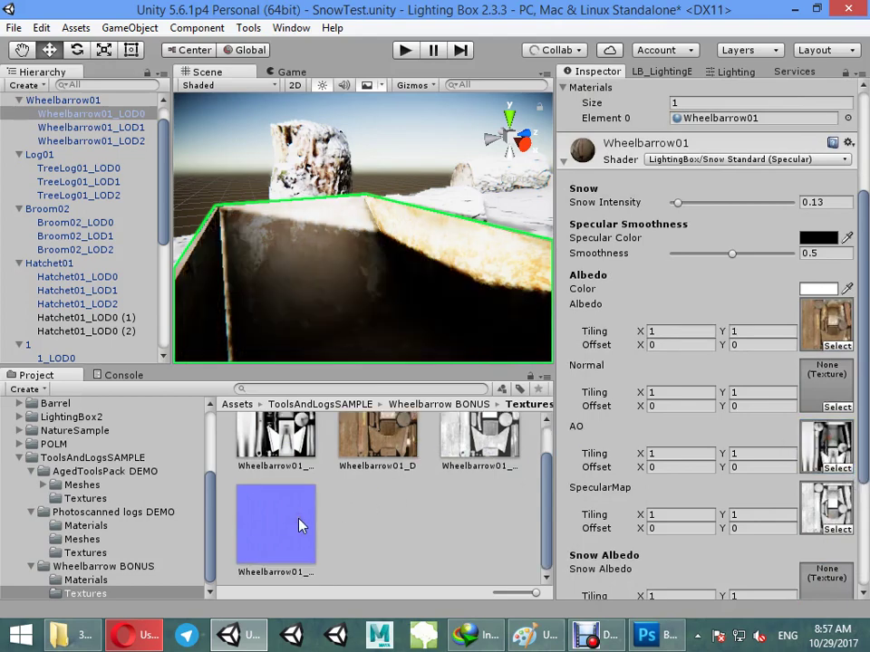
drag(302, 526, 777, 389)
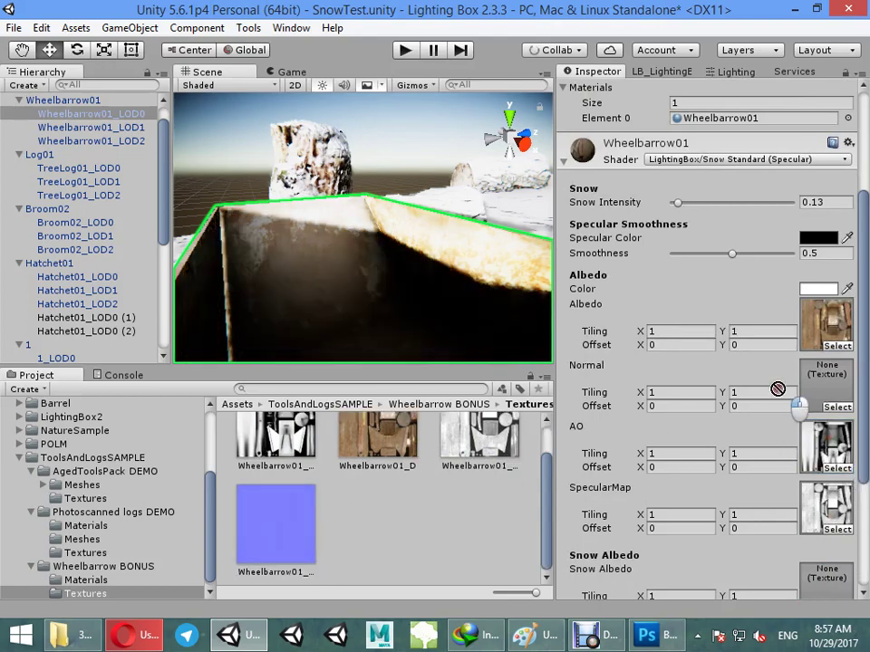
click(834, 522)
click(493, 467)
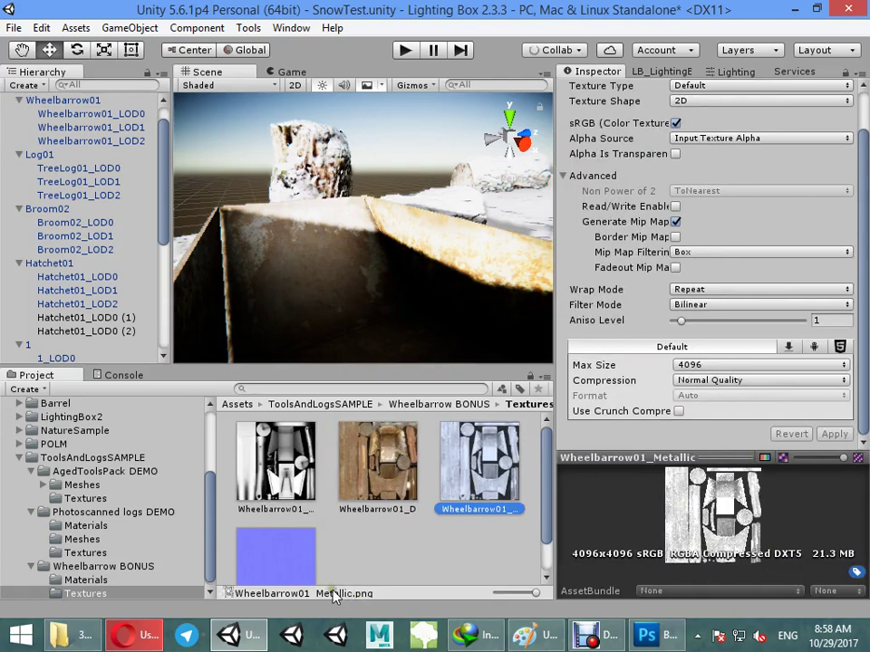
Set the wheelbarrow material's Smoothness to 1 and its Specular Color to light grey
click(413, 268)
click(413, 268)
key(f)
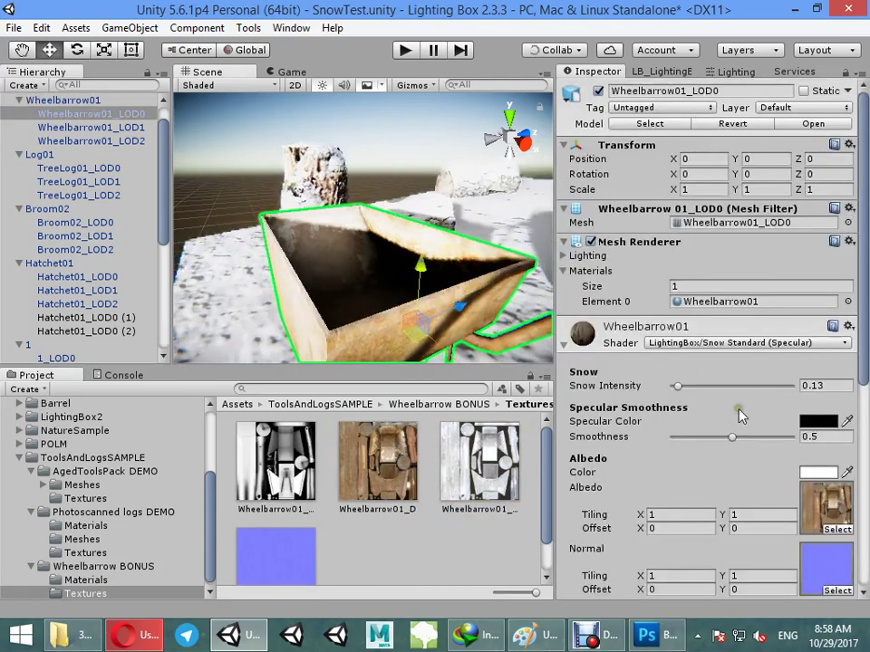
drag(745, 442, 847, 439)
click(821, 420)
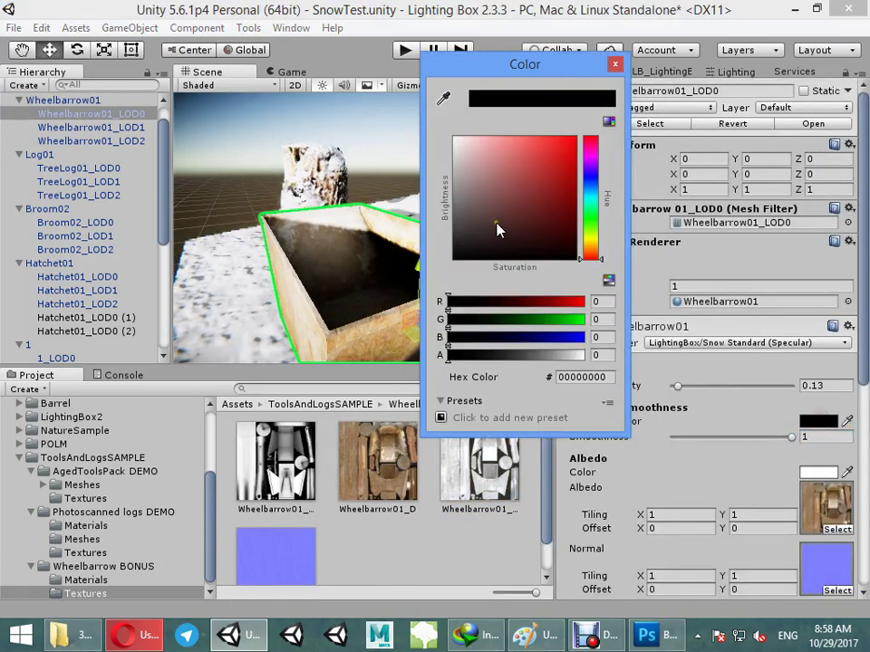
drag(497, 229, 412, 178)
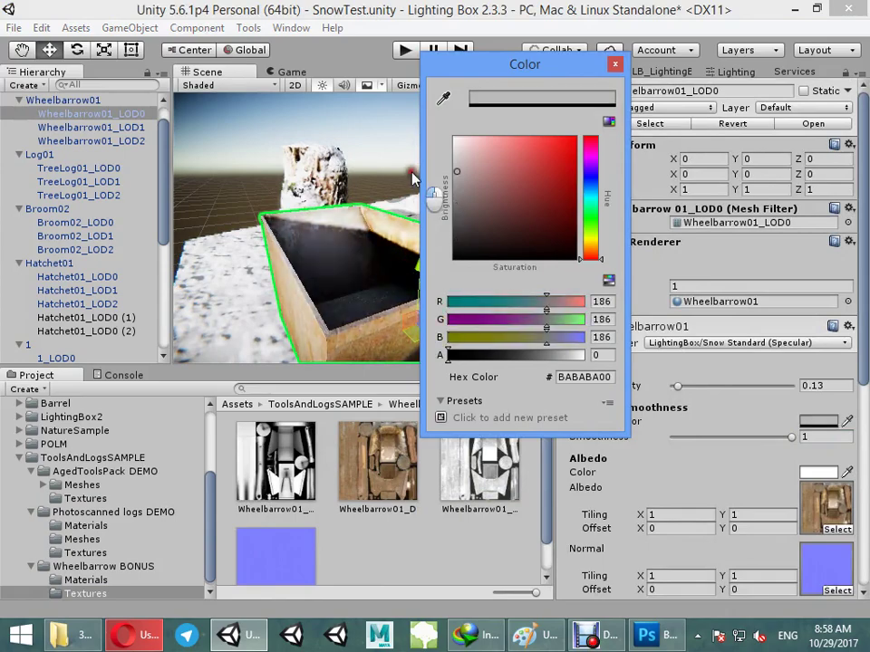
click(653, 280)
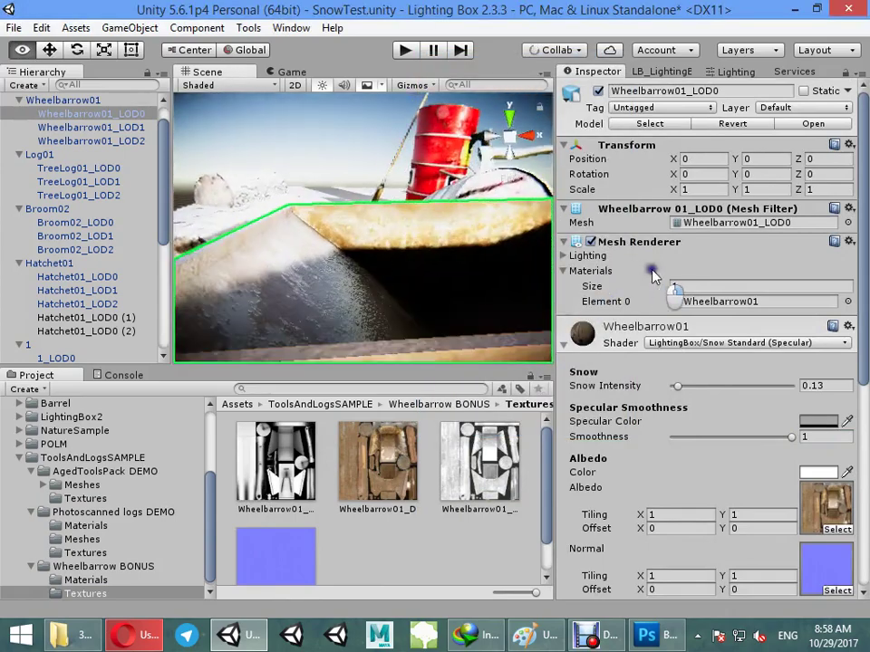
mouse_move(515, 223)
alt+mouse_down()
mouse_move(532, 260)
mouse_move(467, 230)
mouse_move(494, 277)
alt+mouse_up()
click(681, 400)
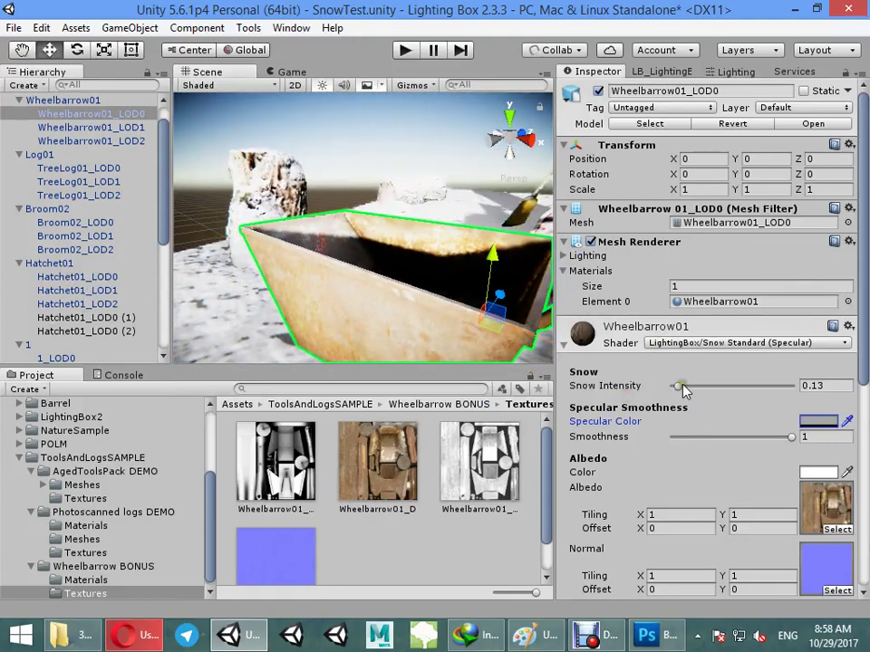
alt+drag(517, 348, 352, 295)
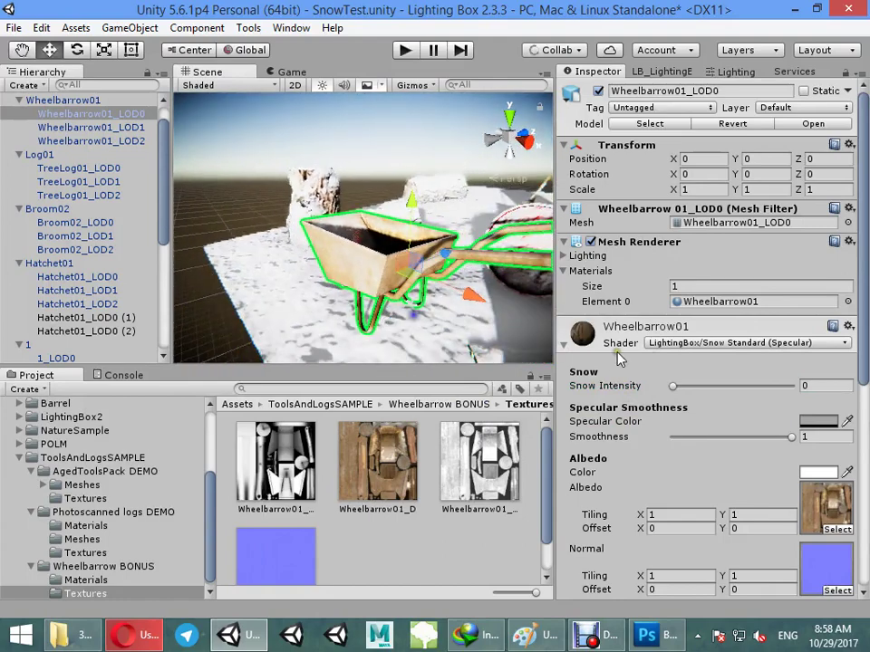
Drag the TexturesCom snow textures from the Barrel folder into Snow Albedo and Snow Normal
scroll(704, 384, down, 5)
scroll(88, 426, up, 3)
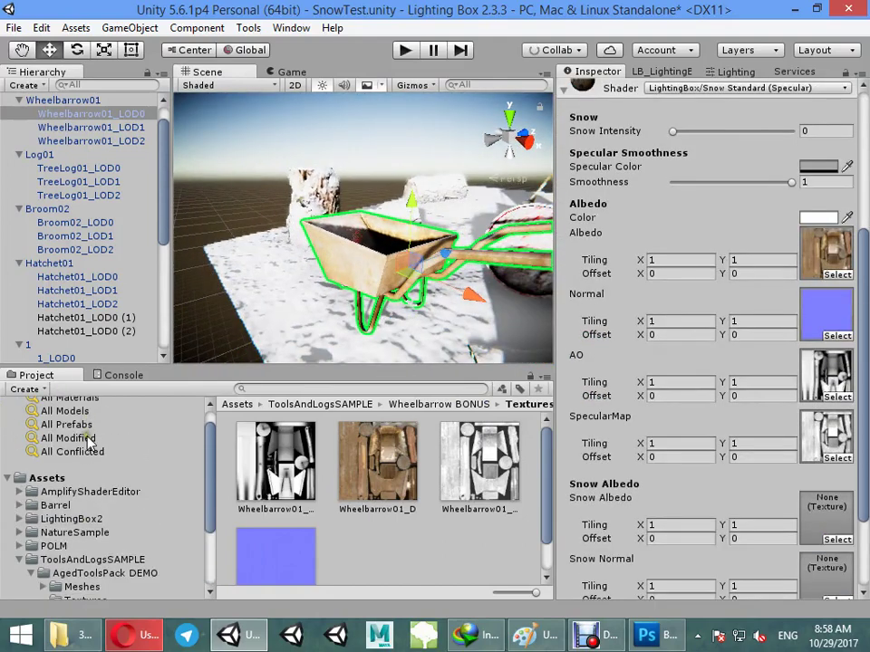
click(80, 506)
drag(515, 451, 826, 516)
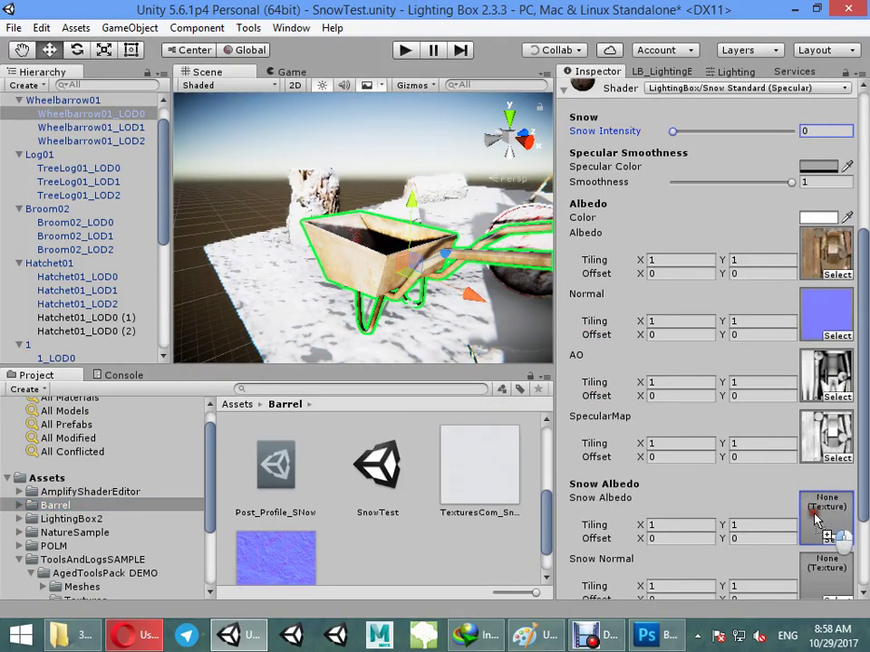
drag(259, 555, 862, 483)
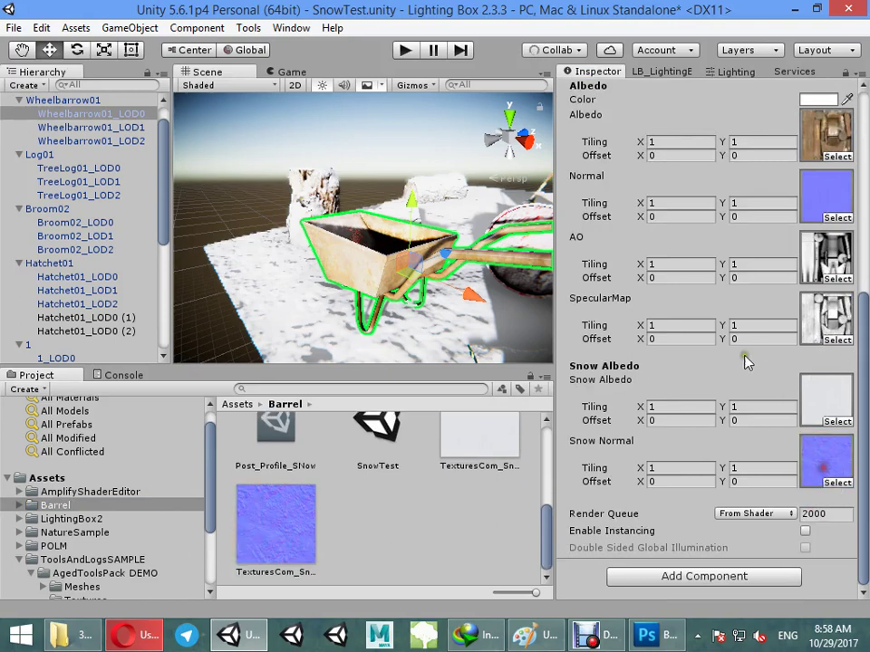
scroll(745, 362, up, 5)
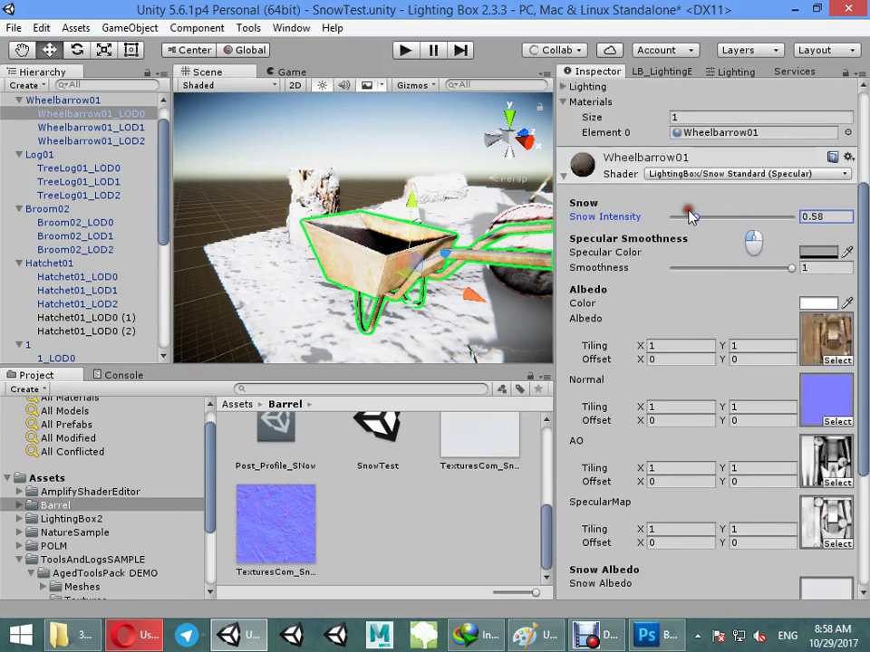
scroll(79, 181, up, 1)
Duplicate the wheelbarrow, move it right, tip it onto its side and lower it onto the snow
double_click(59, 127)
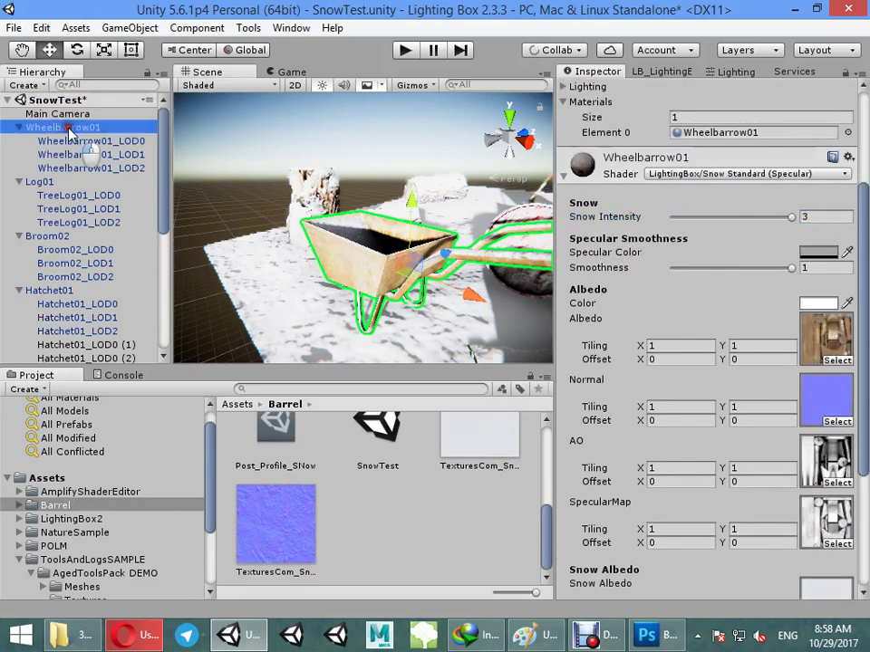
key(ctrl+d)
drag(323, 248, 495, 265)
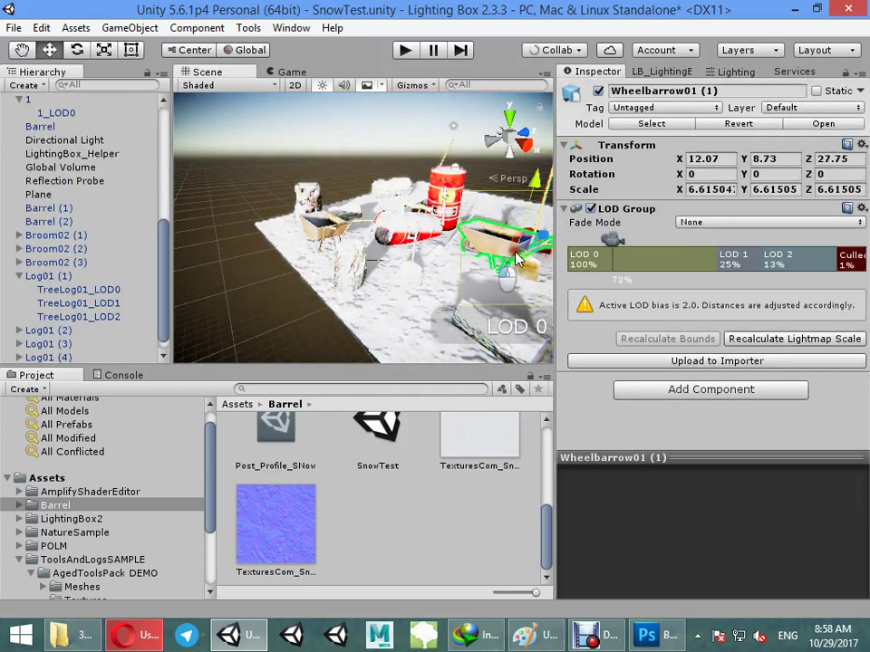
drag(498, 215, 458, 147)
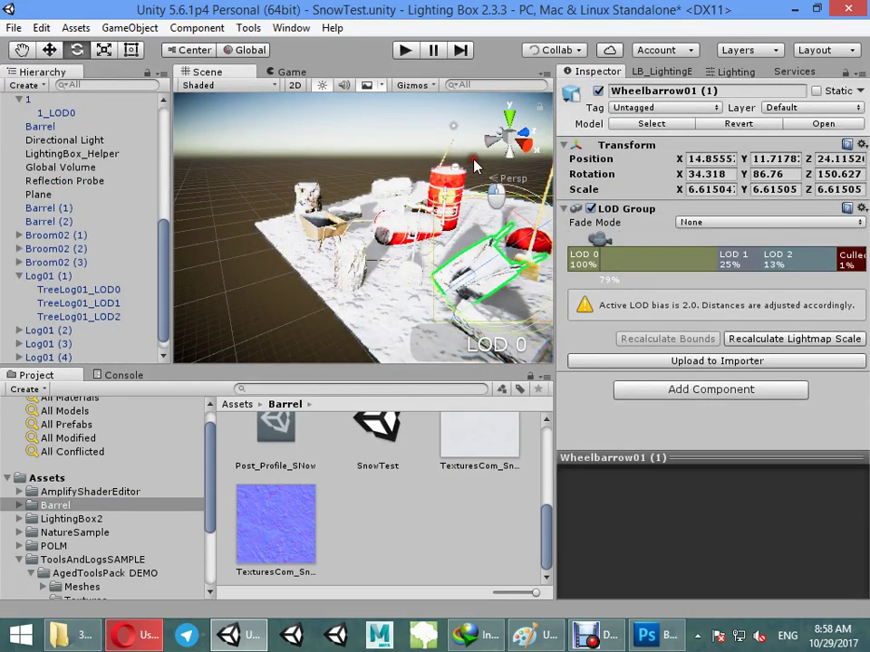
scroll(362, 234, up, 5)
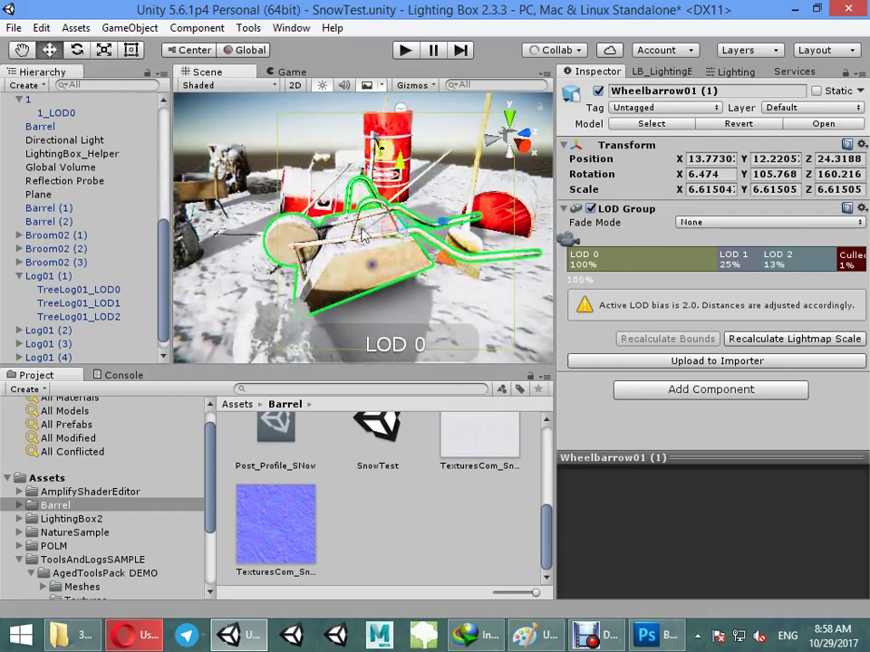
drag(391, 188, 408, 198)
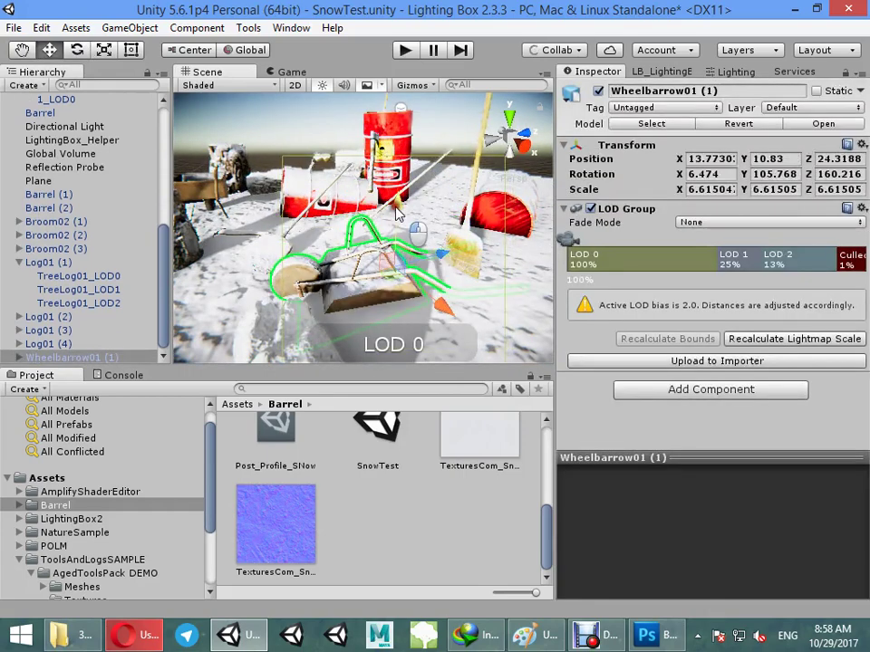
Make another wheelbarrow copy and move it toward the red barrel
key(ctrl+d)
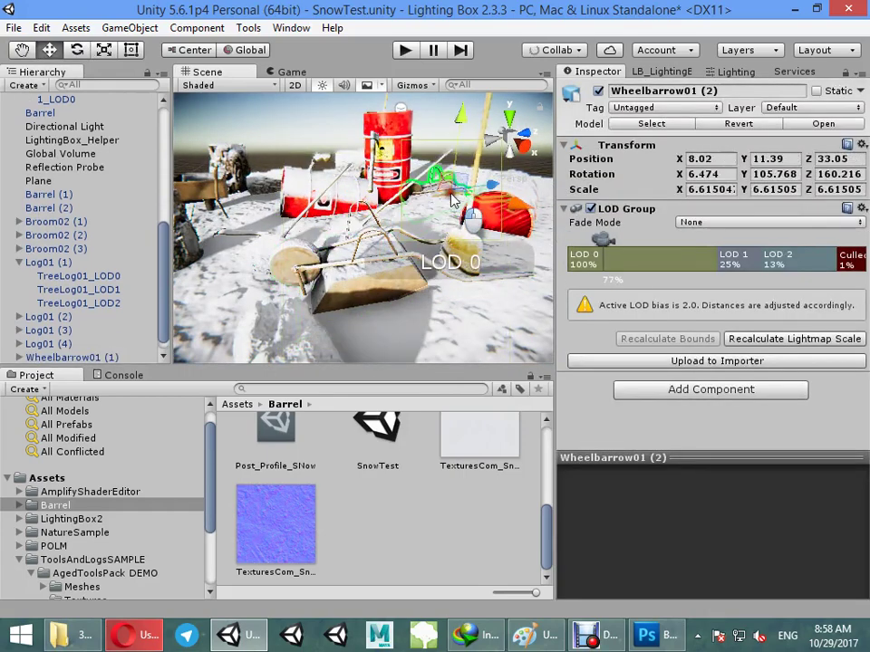
drag(385, 279, 456, 245)
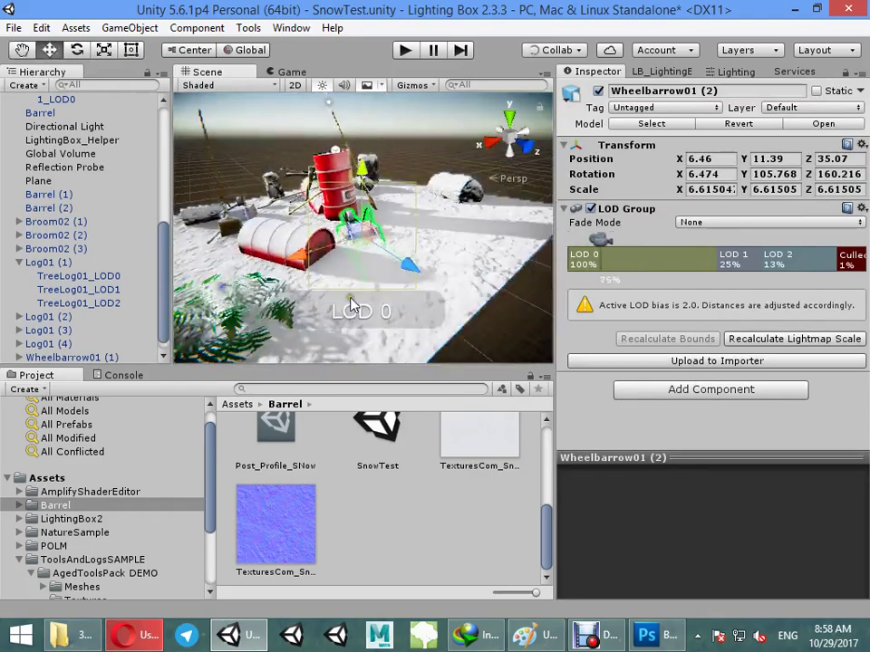
scroll(389, 301, up, 5)
drag(449, 301, 423, 268)
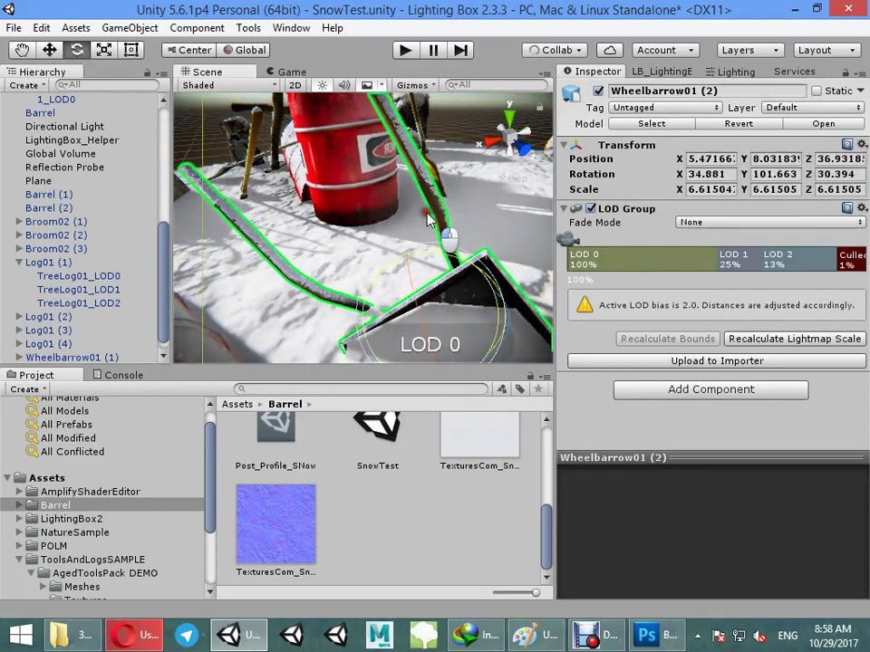
key(ctrl+z)
alt+drag(436, 309, 308, 275)
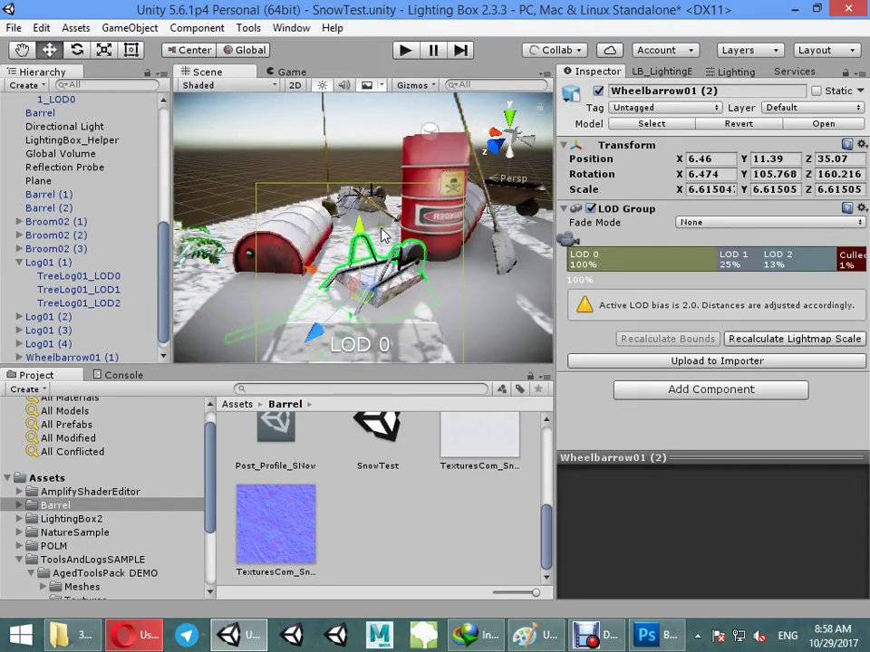
Tip the copy against the red barrel, rescaled to about 6.07
mouse_move(385, 236)
mouse_down()
mouse_move(381, 245)
mouse_move(425, 299)
mouse_up()
key(e)
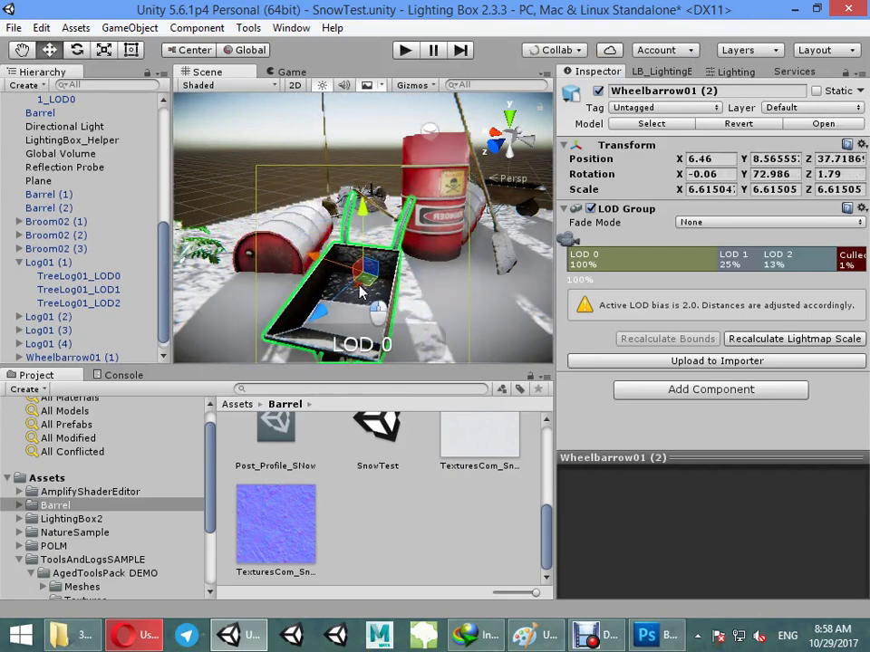
mouse_move(362, 296)
mouse_down()
mouse_move(444, 308)
mouse_move(621, 295)
mouse_move(529, 258)
mouse_up()
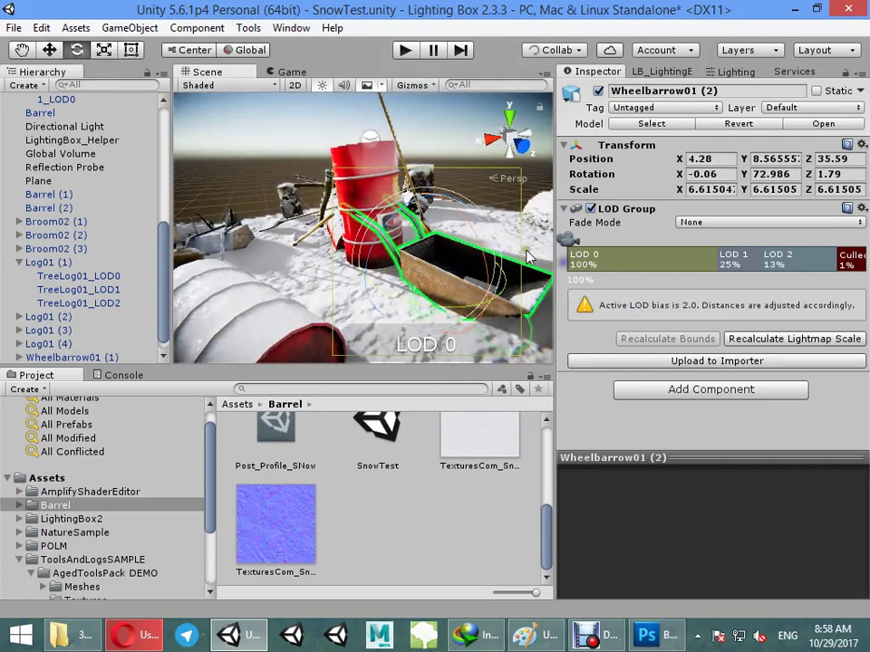
mouse_move(467, 213)
mouse_down()
mouse_move(433, 266)
mouse_move(426, 262)
mouse_up()
key(r)
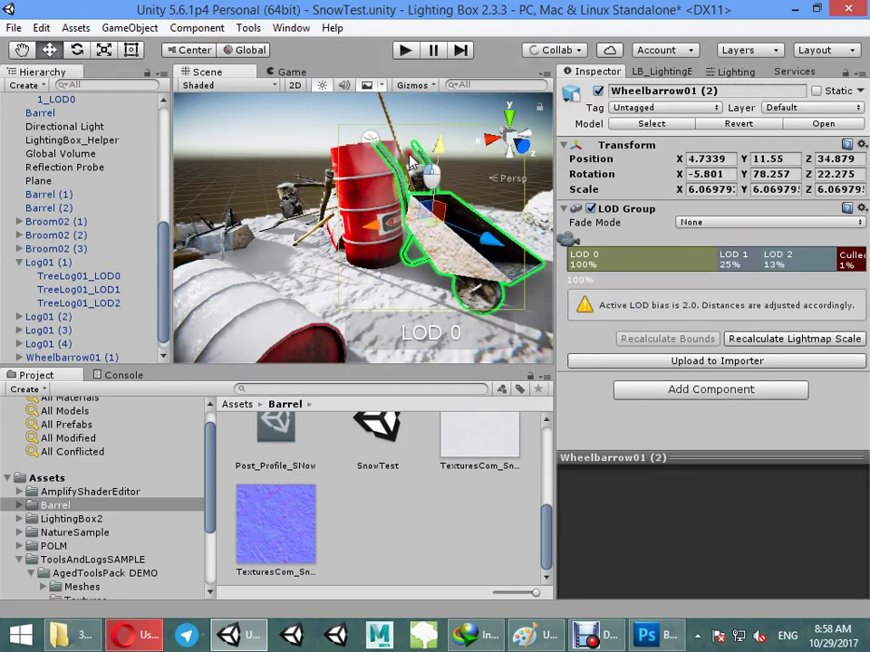
drag(435, 207, 424, 154)
drag(467, 237, 494, 258)
click(468, 315)
right_drag(467, 315, 30, 363)
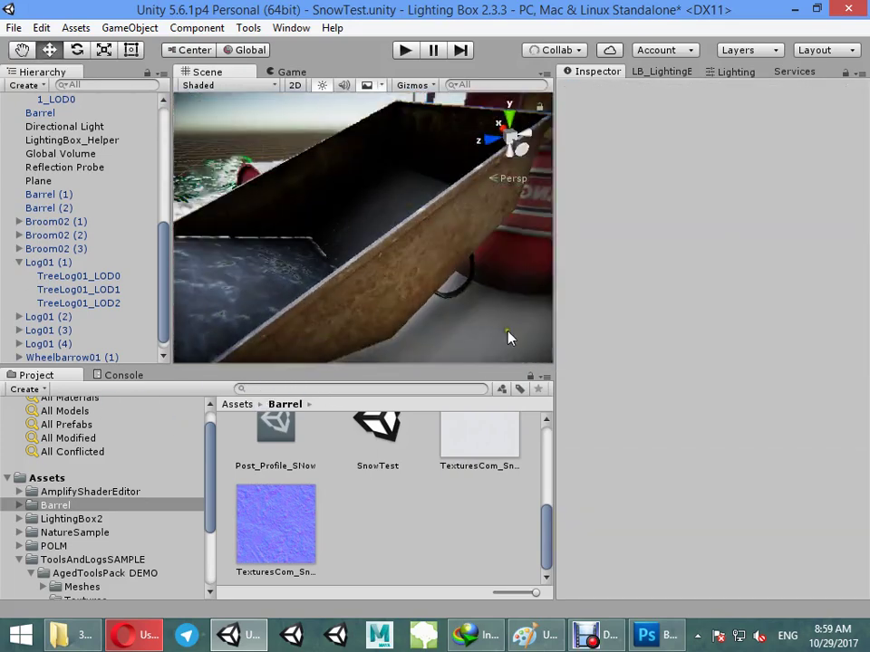
Reselect the copied wheelbarrow's LOD0 mesh and darken its material's specular colour to dark grey
click(380, 249)
click(301, 206)
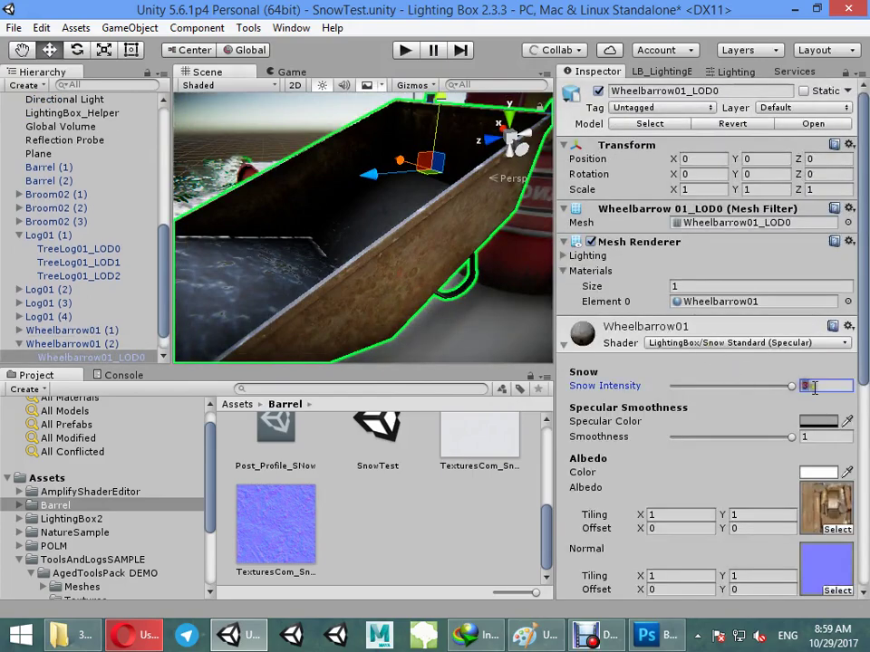
click(279, 131)
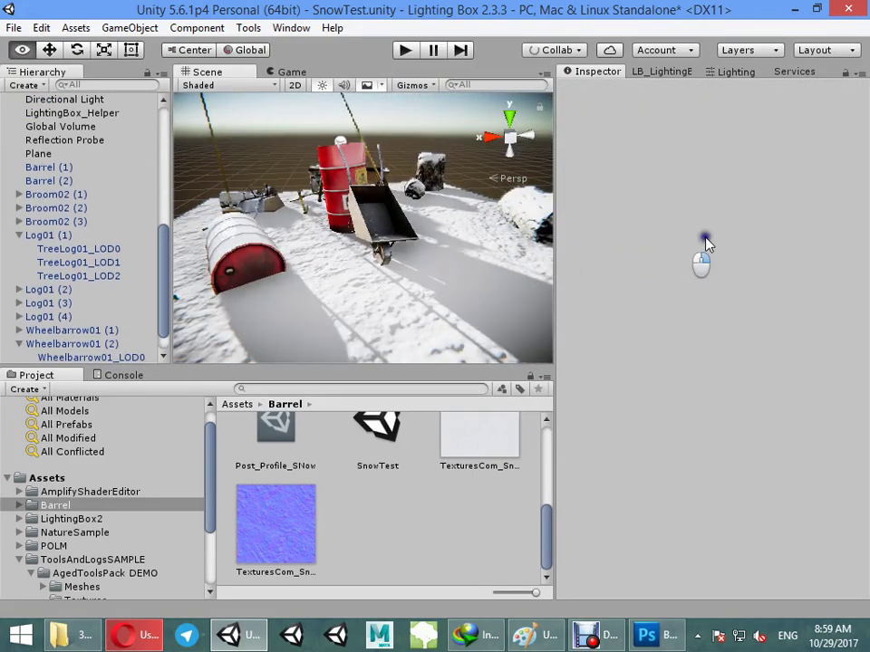
right_drag(279, 131, 55, 258)
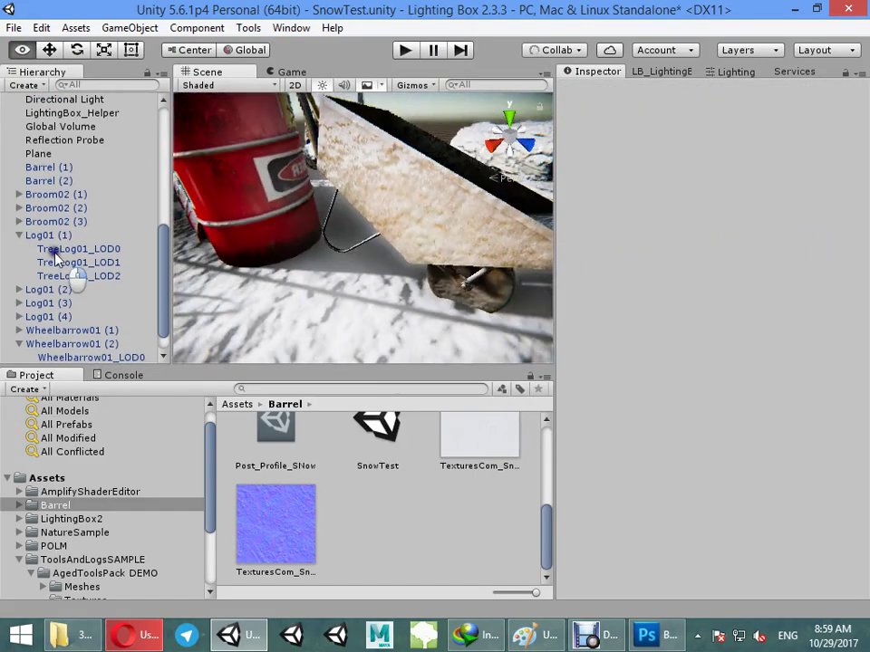
click(478, 272)
click(335, 162)
click(805, 425)
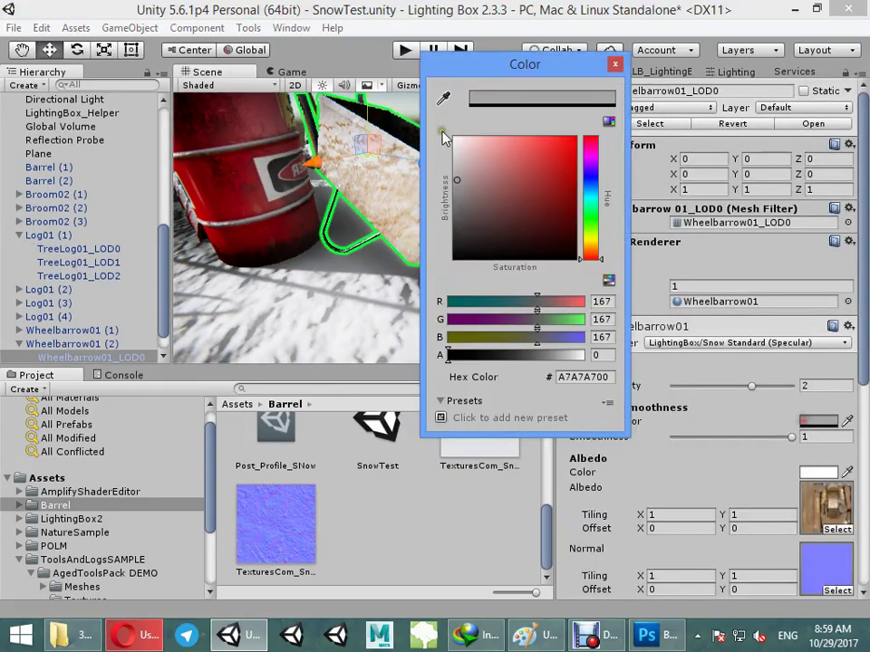
mouse_move(455, 183)
mouse_down()
mouse_move(452, 213)
mouse_move(396, 234)
mouse_up()
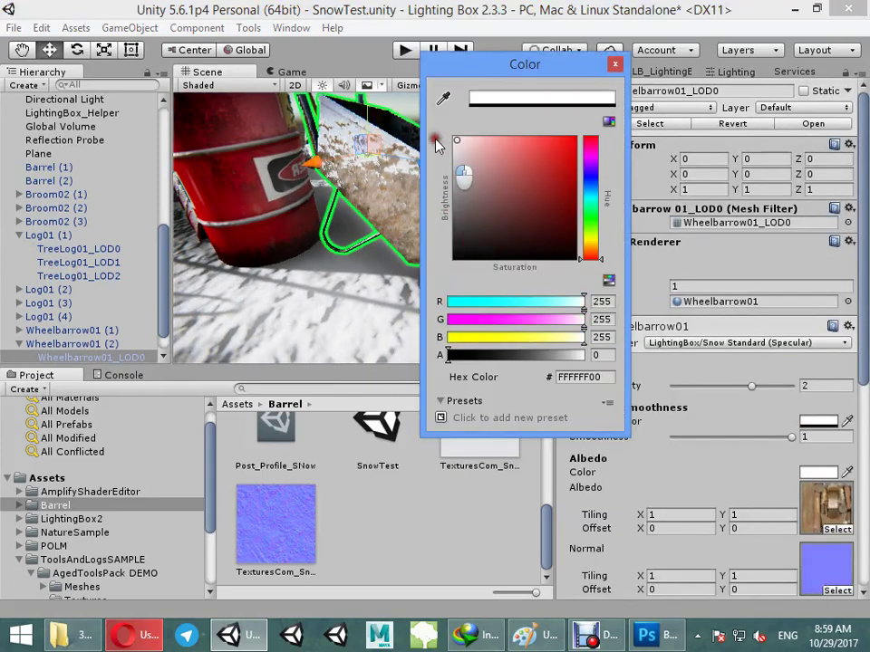
Move the Main Camera higher and closer over the snowy set
scroll(396, 234, down, 10)
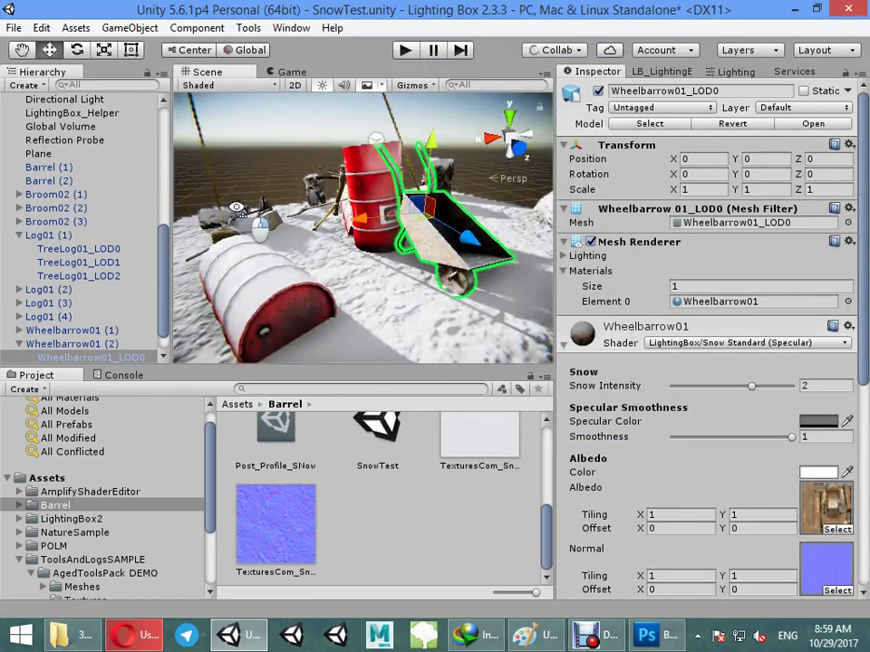
scroll(39, 150, up, 5)
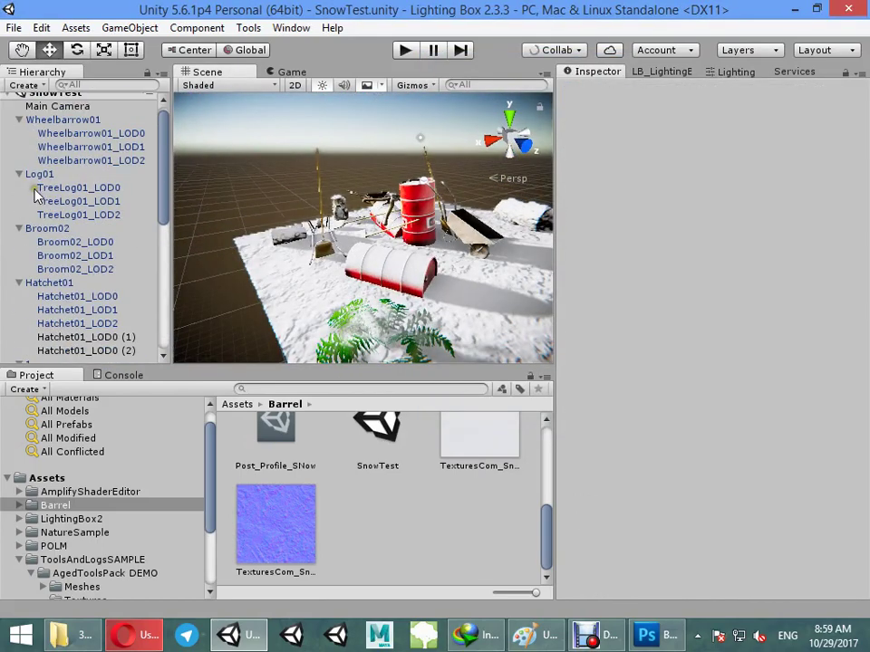
scroll(39, 189, up, 5)
click(80, 115)
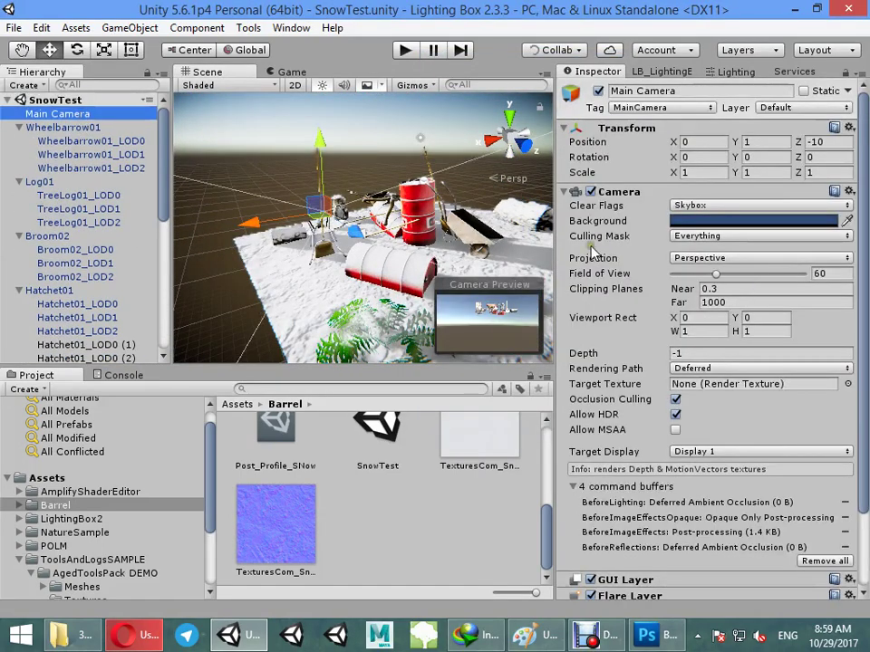
scroll(362, 226, down, 5)
click(330, 116)
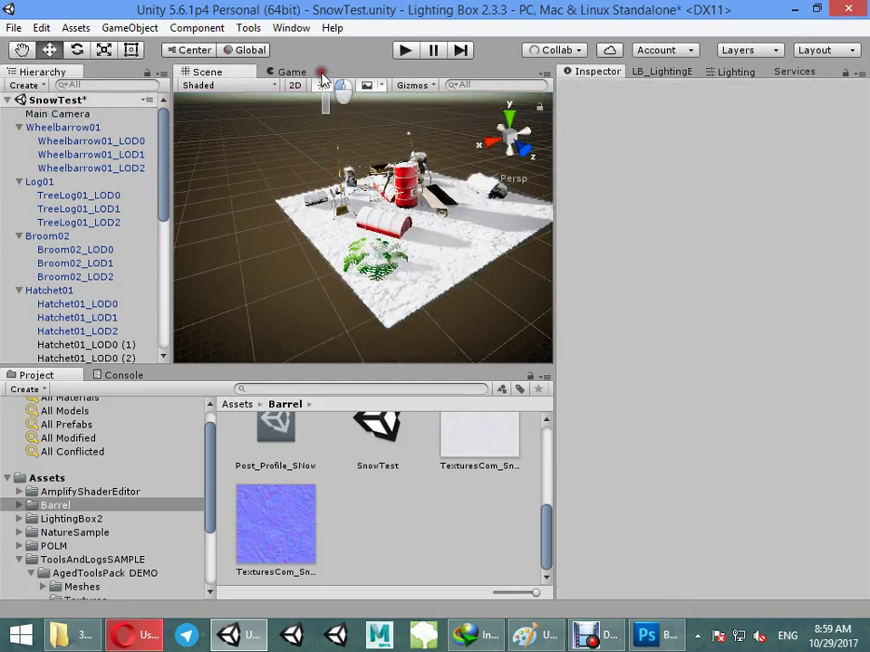
click(320, 78)
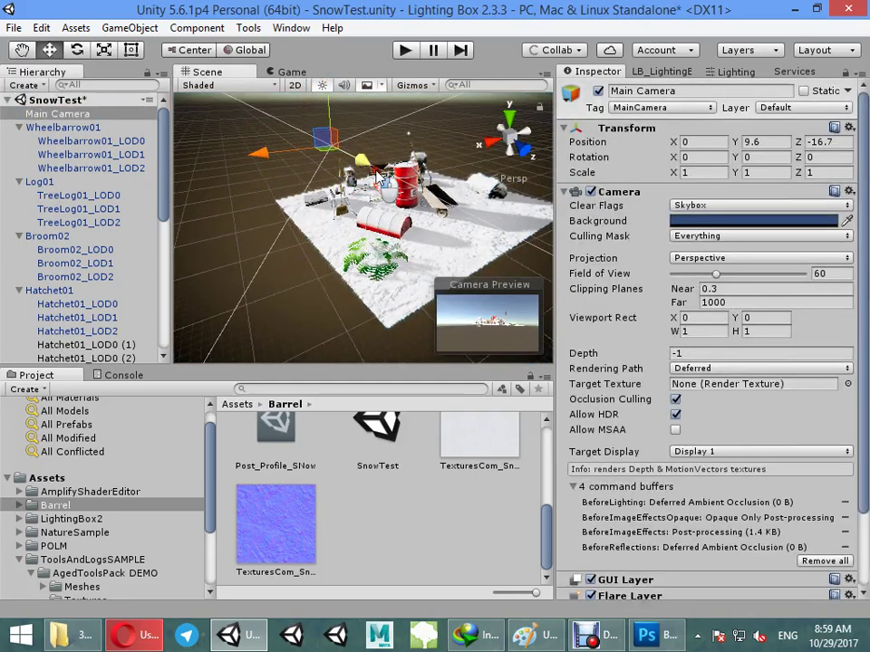
drag(376, 173, 347, 118)
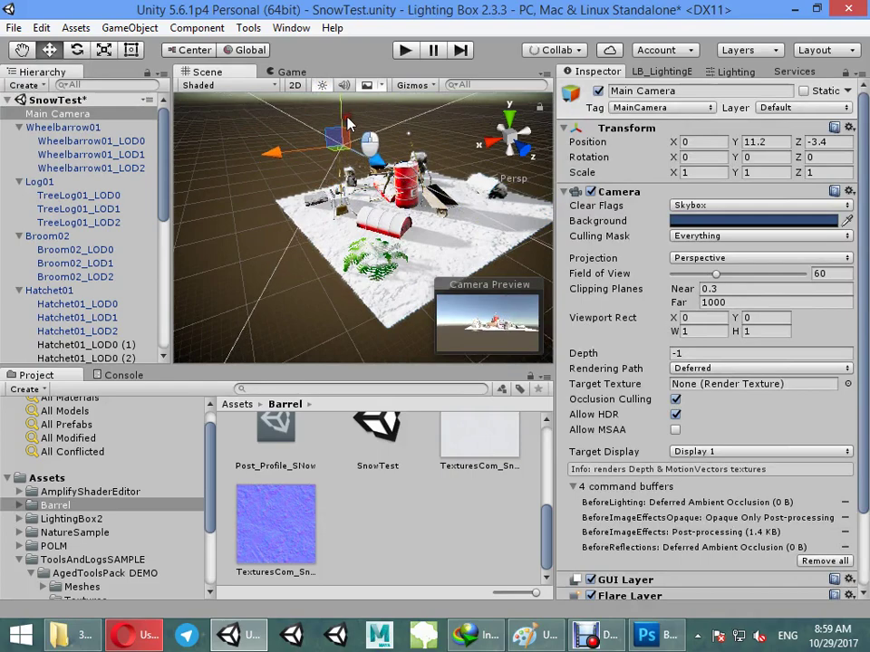
Save the scene, activate Lighting Box Part 1, and enter Play mode
key(ctrl+s)
click(663, 72)
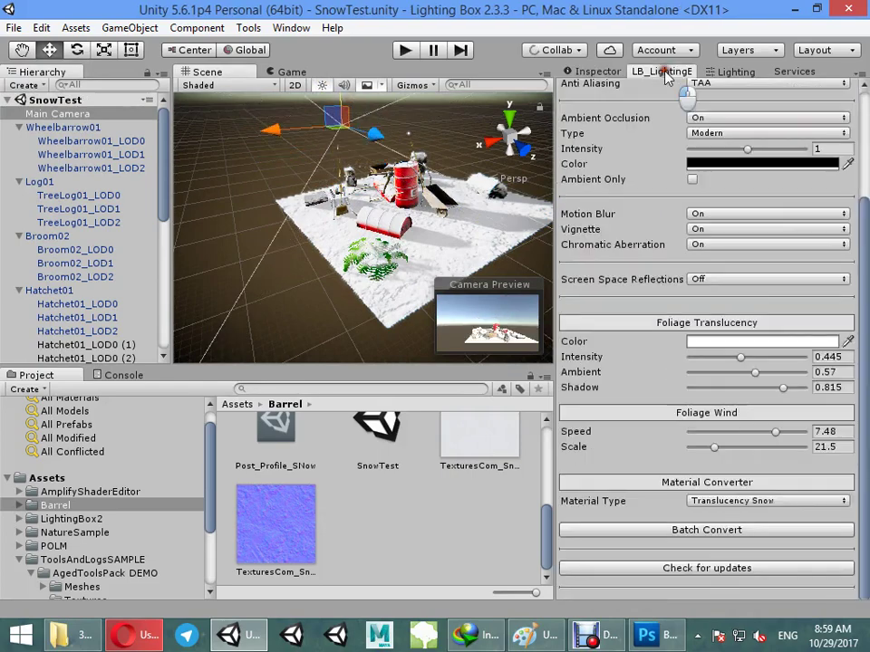
click(602, 71)
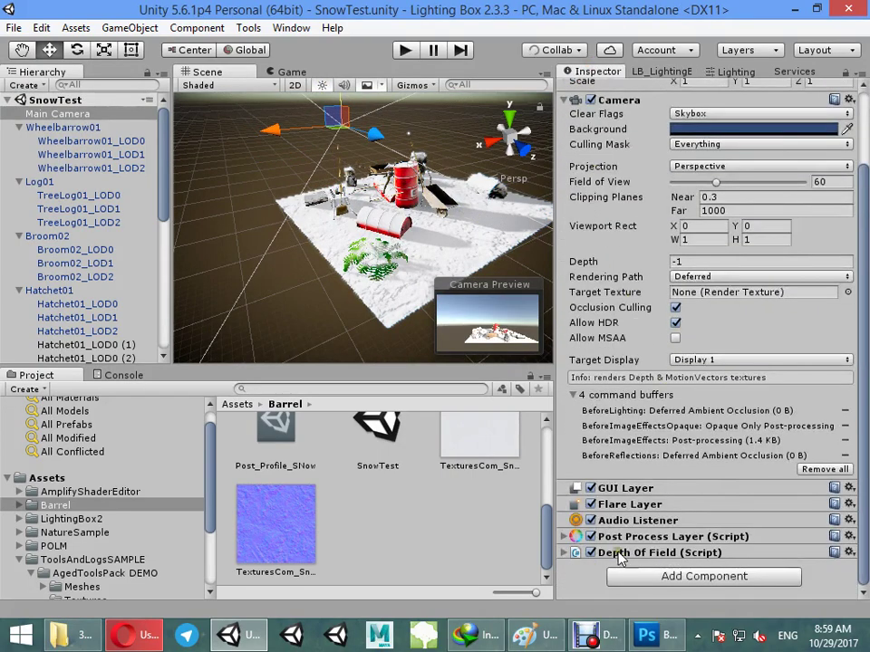
click(661, 71)
scroll(610, 168, up, 3)
click(610, 169)
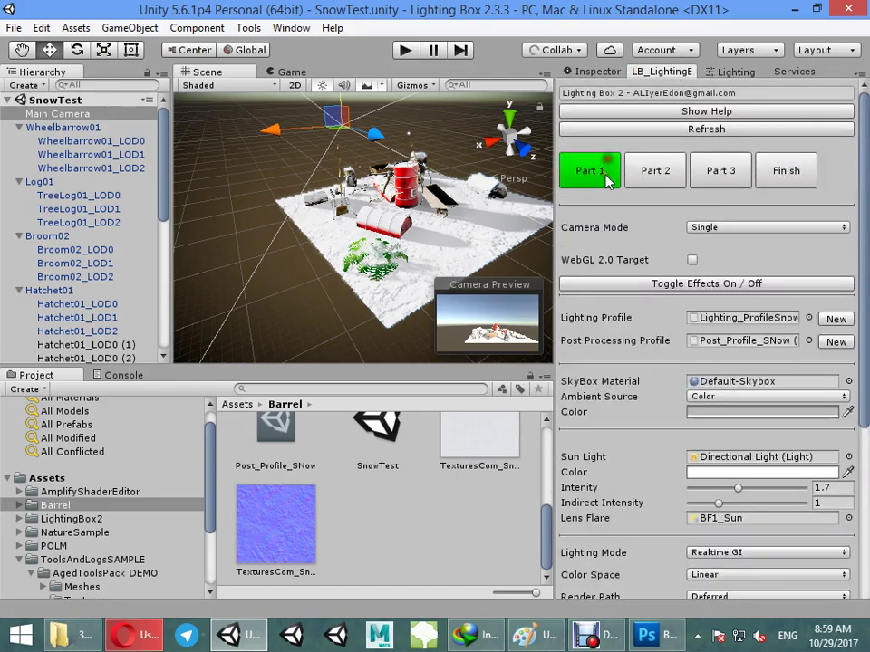
scroll(641, 400, down, 5)
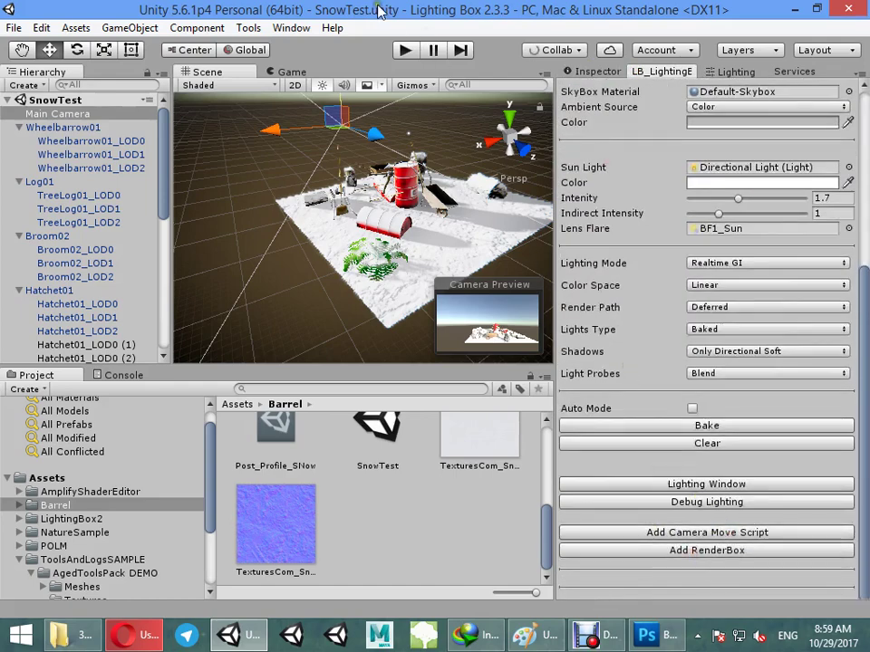
key(ctrl+p)
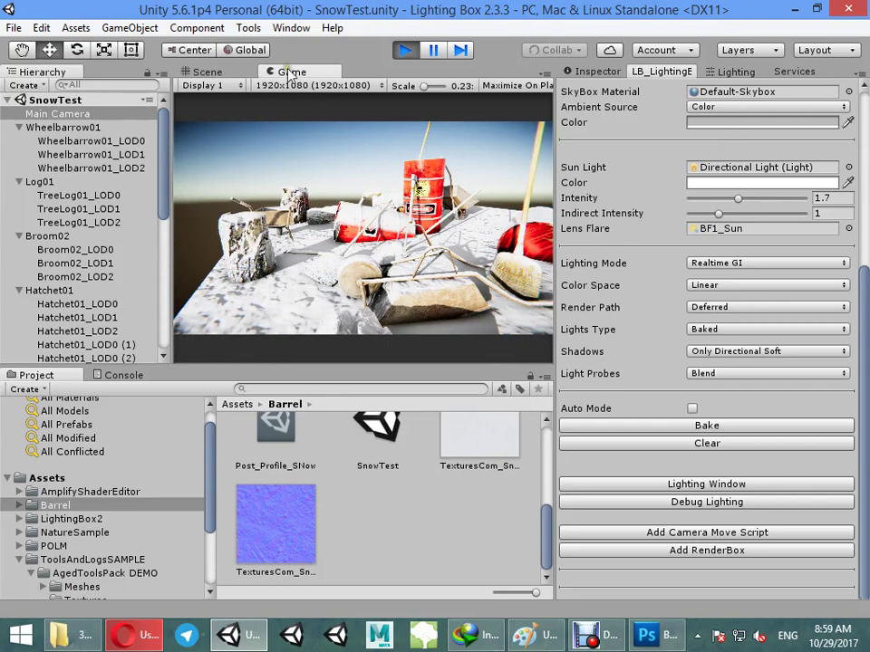
right_click(290, 75)
click(317, 121)
click(163, 86)
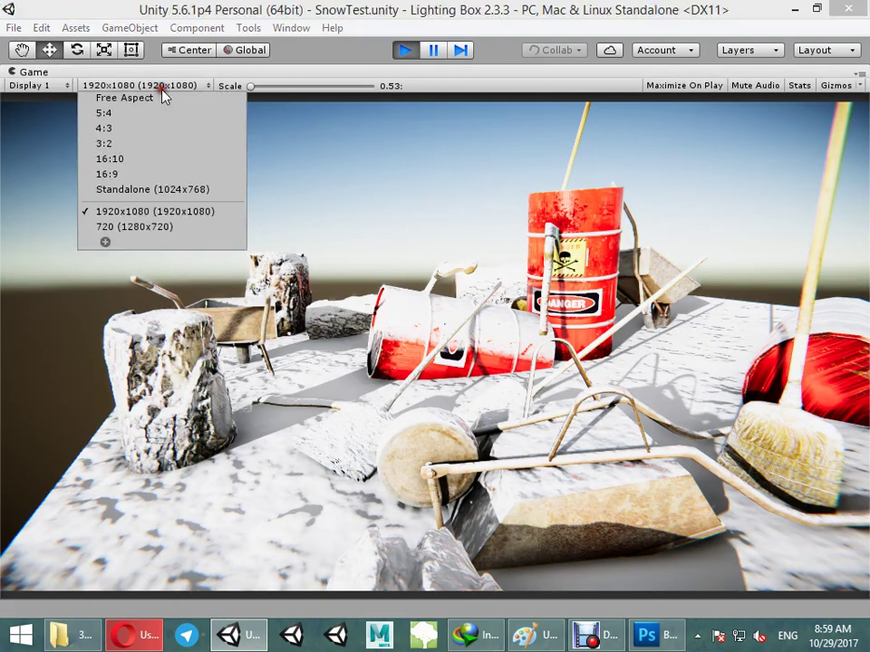
click(114, 212)
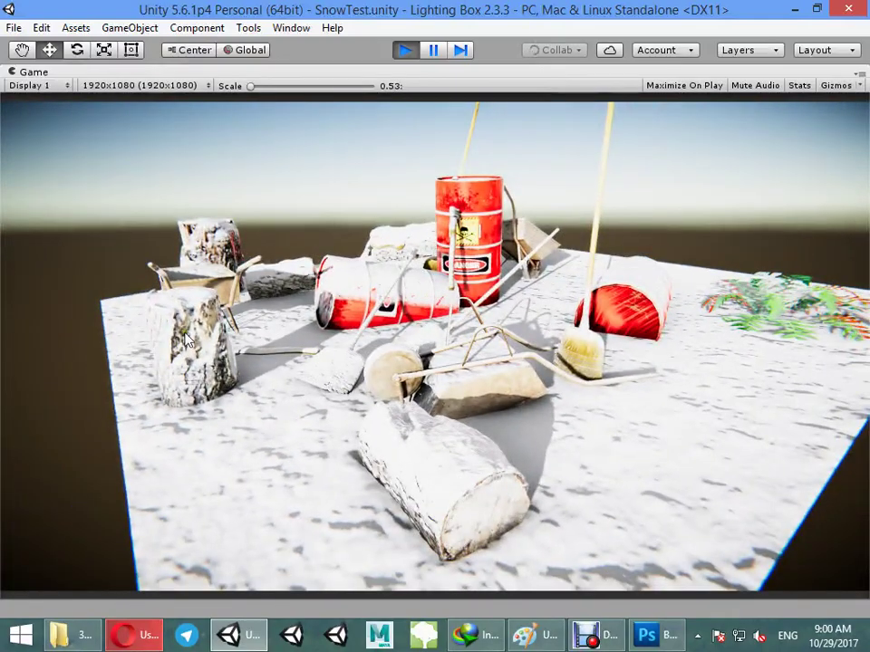
right_click(373, 74)
click(388, 121)
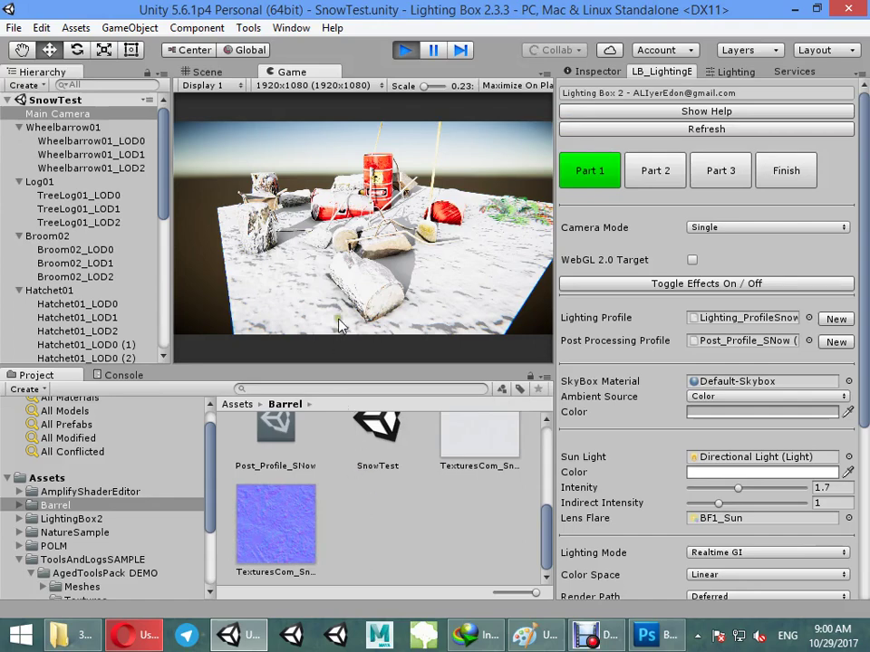
Select the snow Plane and bring up its material settings in the Inspector
click(211, 72)
key(f)
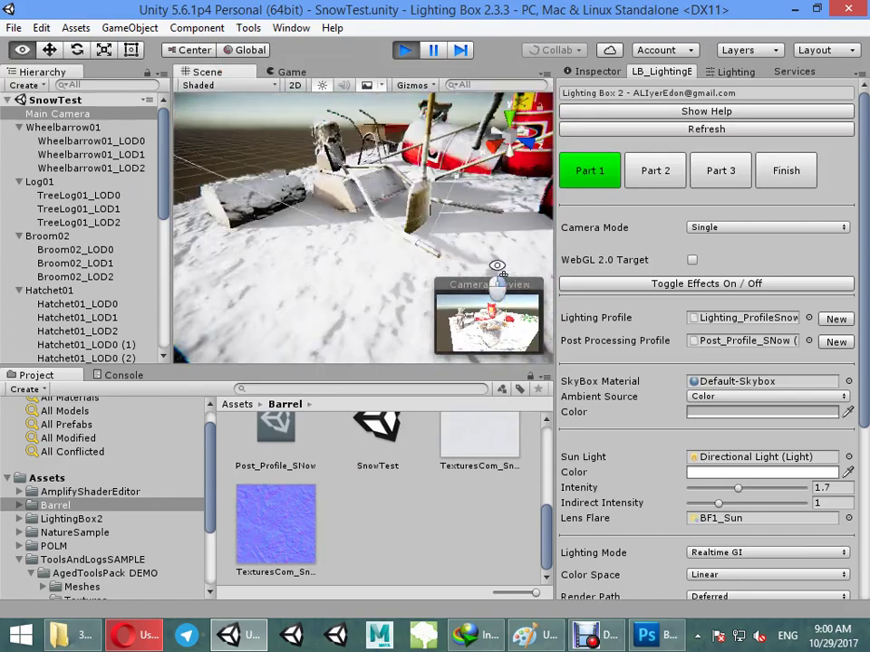
click(438, 260)
click(291, 73)
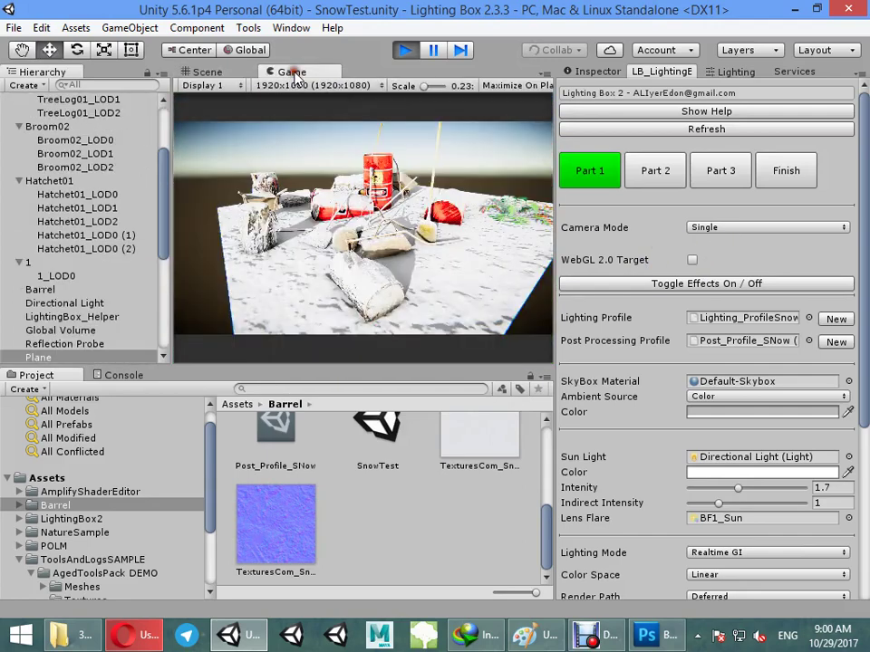
click(616, 72)
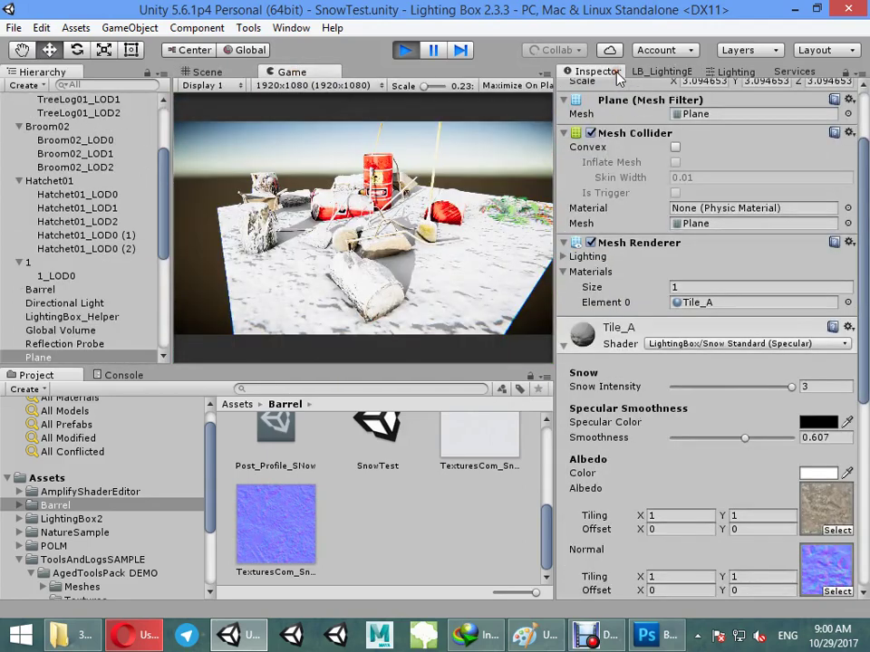
click(660, 71)
click(642, 165)
click(605, 71)
Set the Tile_A material's Snow Albedo and Snow Normal tiling to 3 × 3
scroll(744, 417, down, 5)
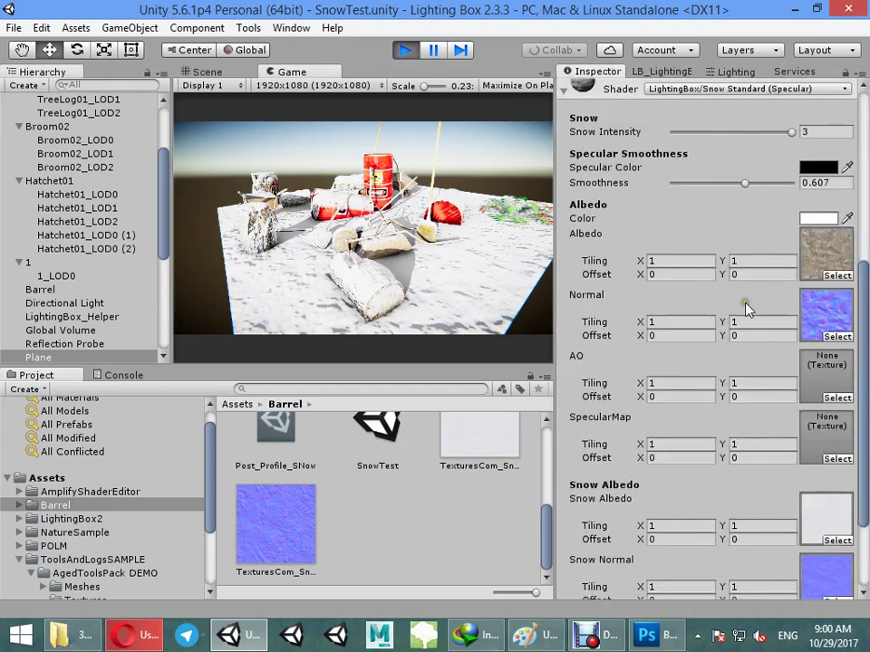
scroll(850, 464, down, 3)
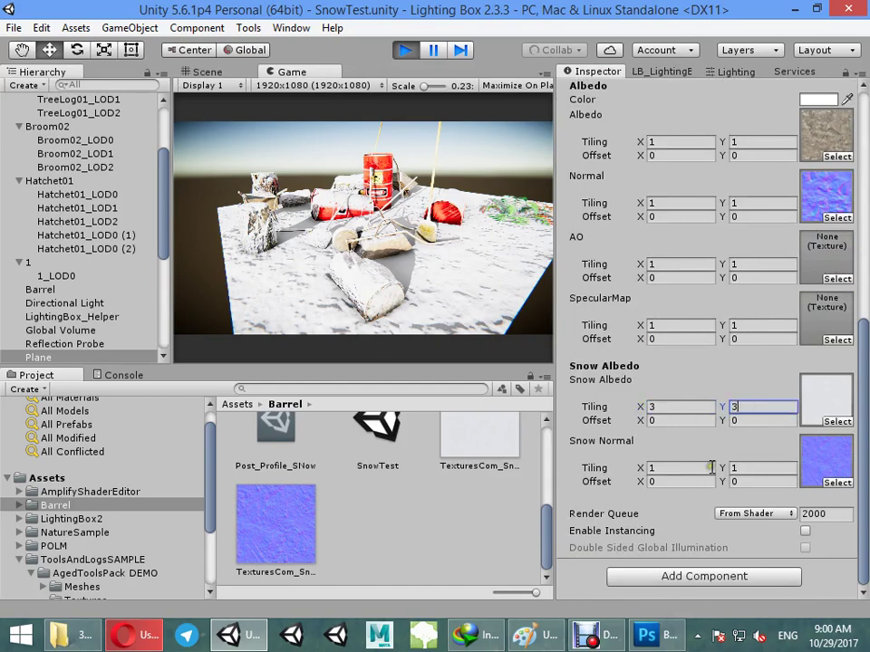
click(711, 467)
text(3)
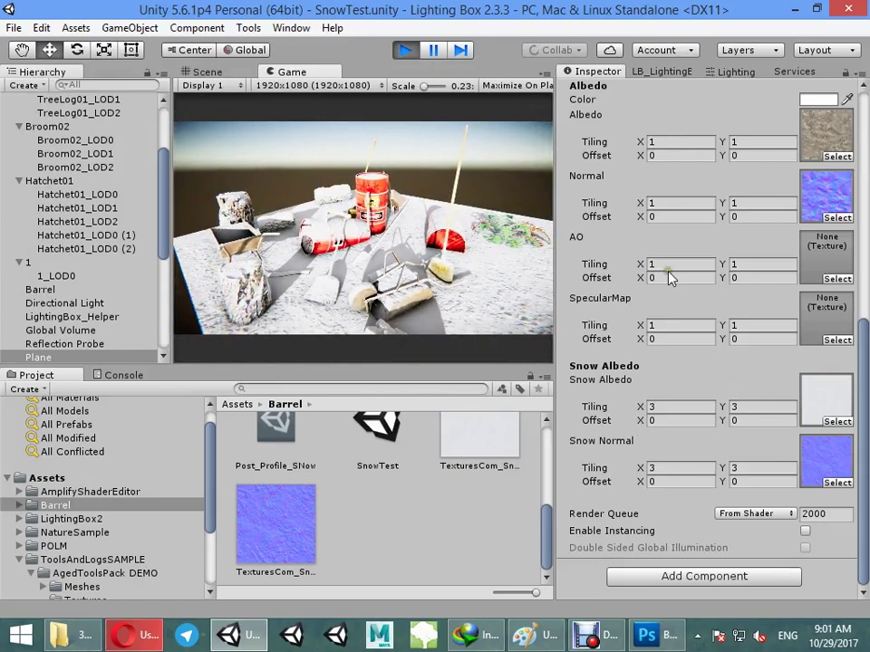
scroll(120, 325, down, 5)
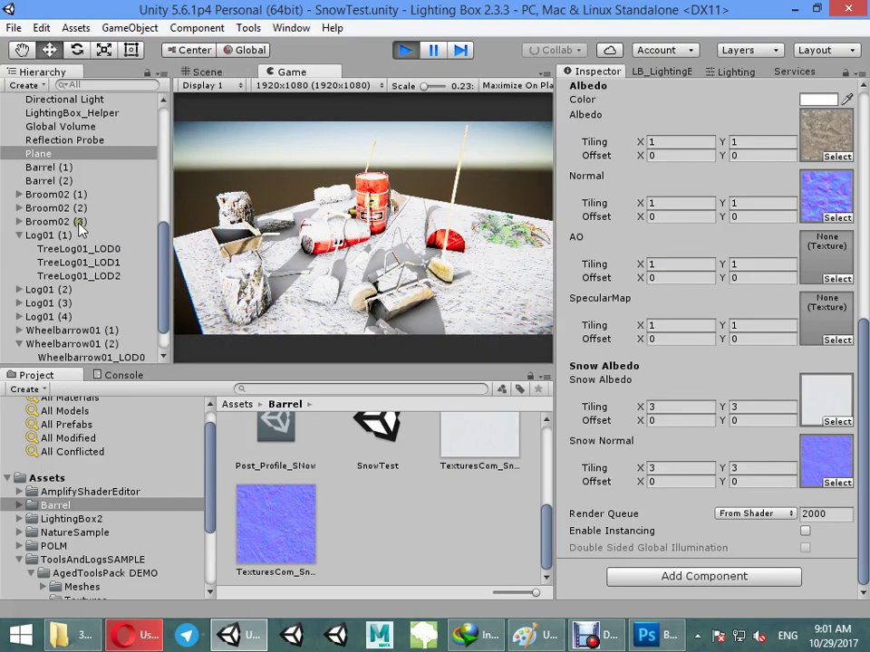
Select RenderBox, return to the Scene view, and exit Play mode
scroll(79, 229, down, 1)
click(84, 355)
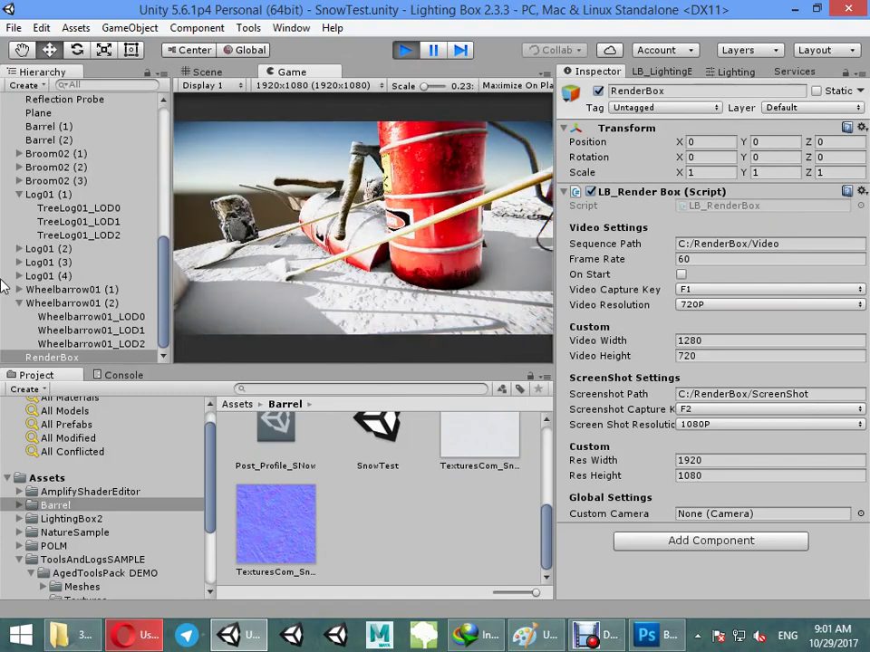
click(232, 73)
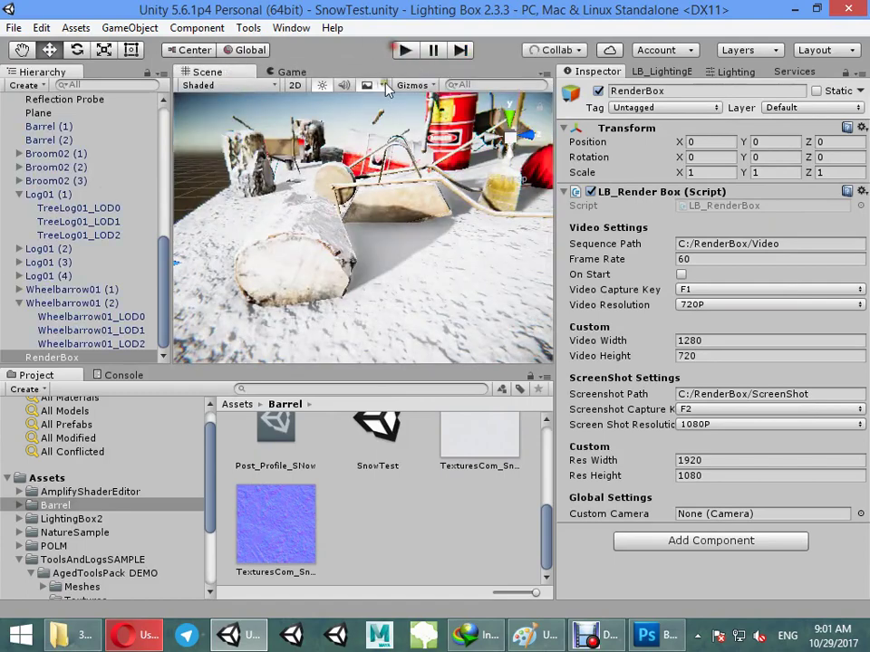
click(405, 50)
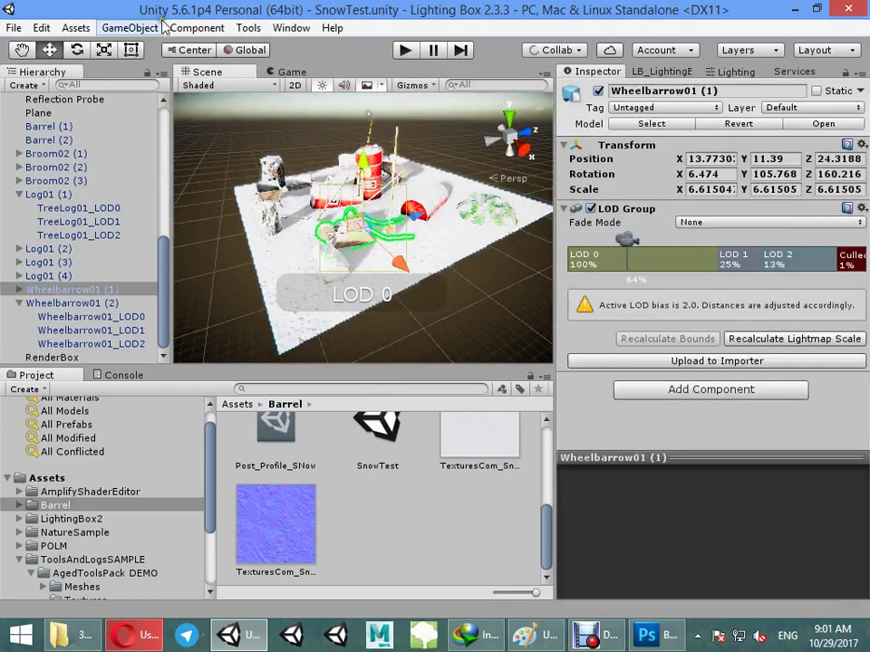
Create a point light beside the barrel and colour it orange
click(158, 25)
mouse_move(169, 121)
click(410, 141)
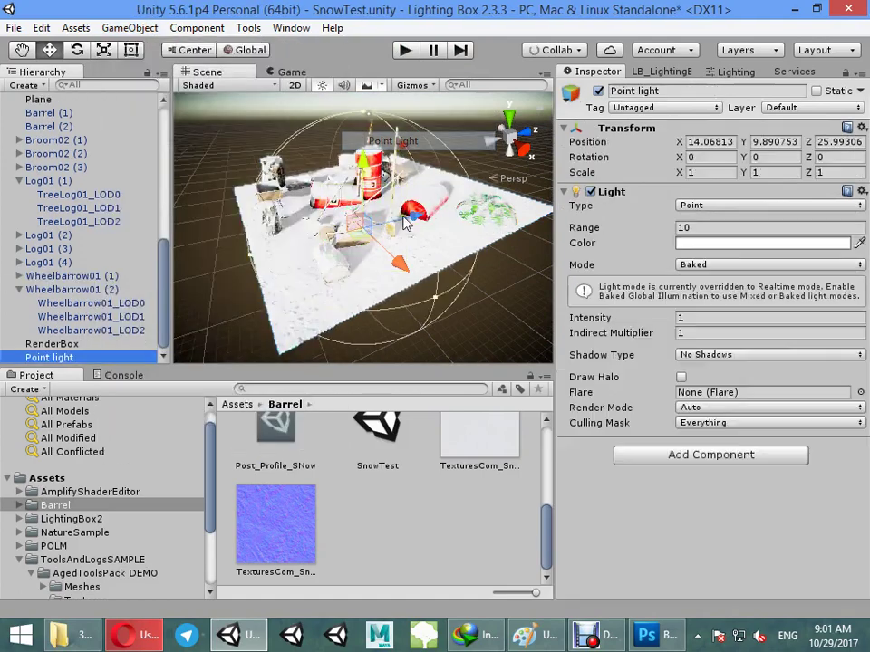
key(f)
drag(399, 227, 381, 213)
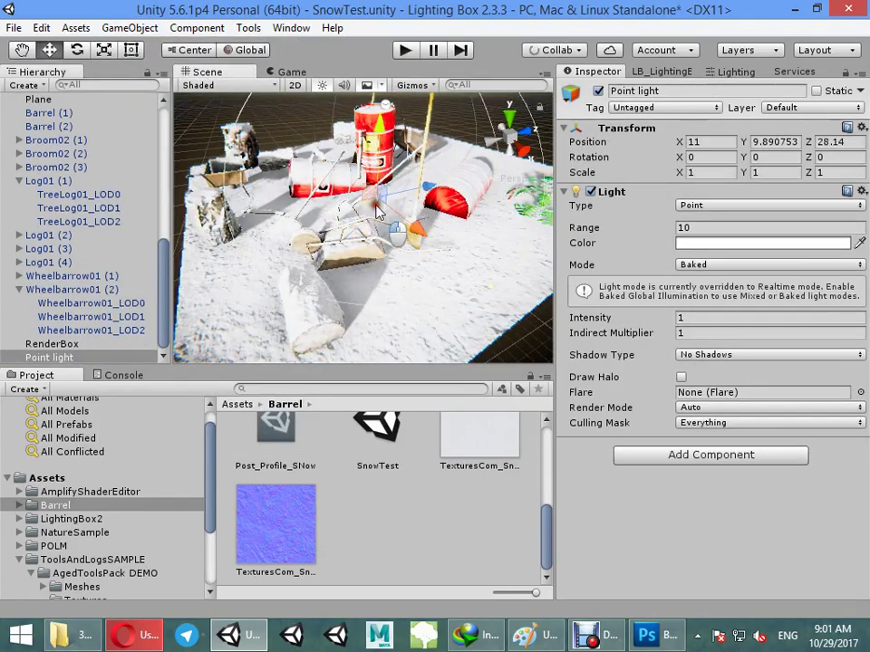
click(701, 241)
drag(543, 181, 596, 145)
drag(597, 251, 595, 251)
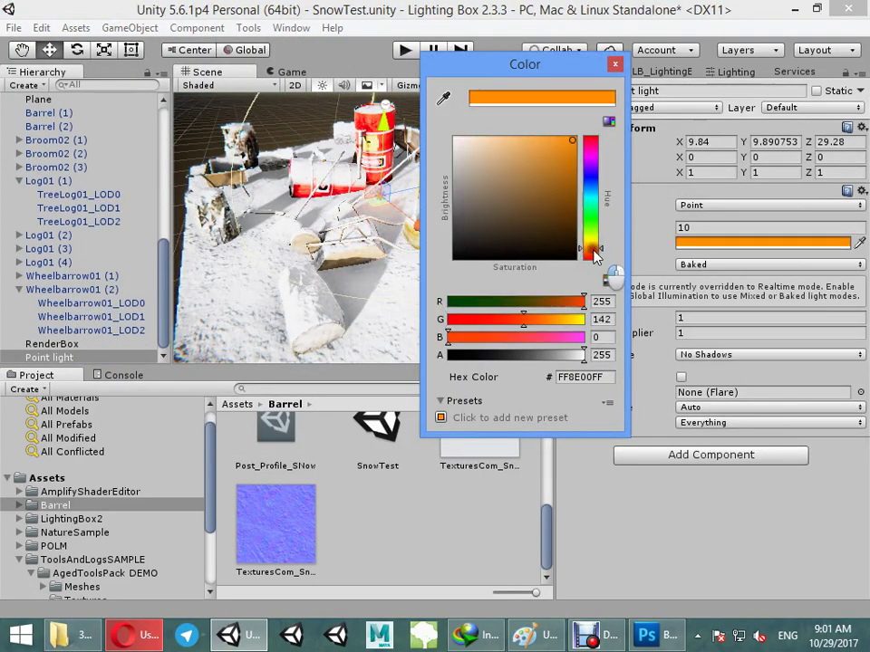
alt+drag(274, 187, 431, 266)
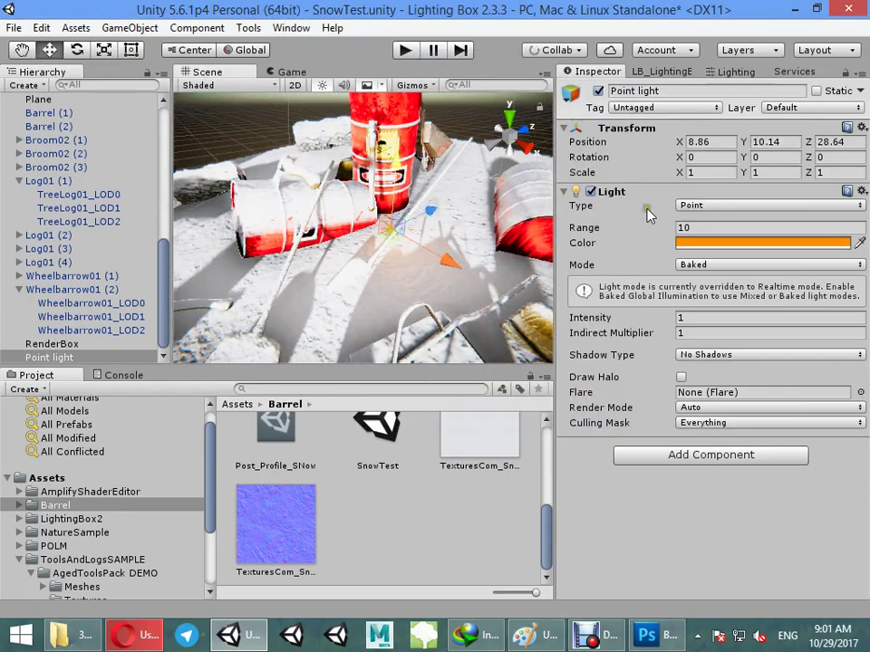
click(771, 227)
text(30)
alt+right_drag(292, 237, 172, 262)
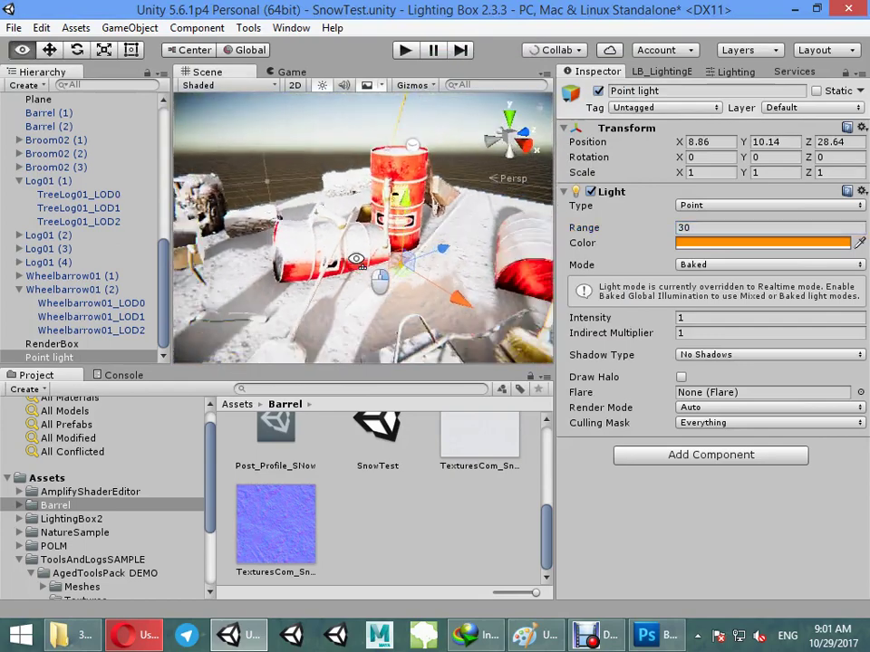
Set the Lighting Box sun intensity to 0
click(654, 72)
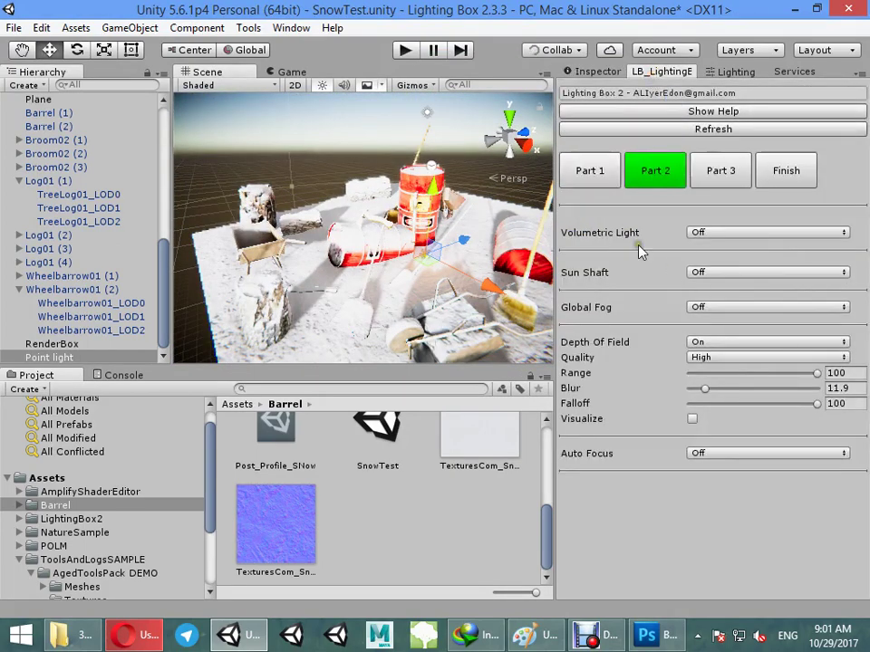
click(592, 172)
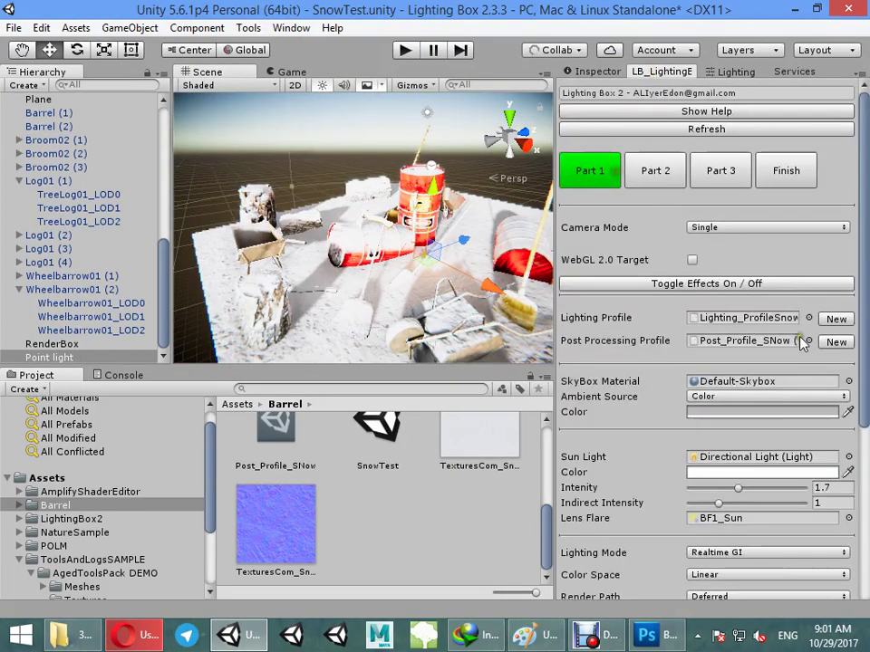
click(837, 487)
text(0)
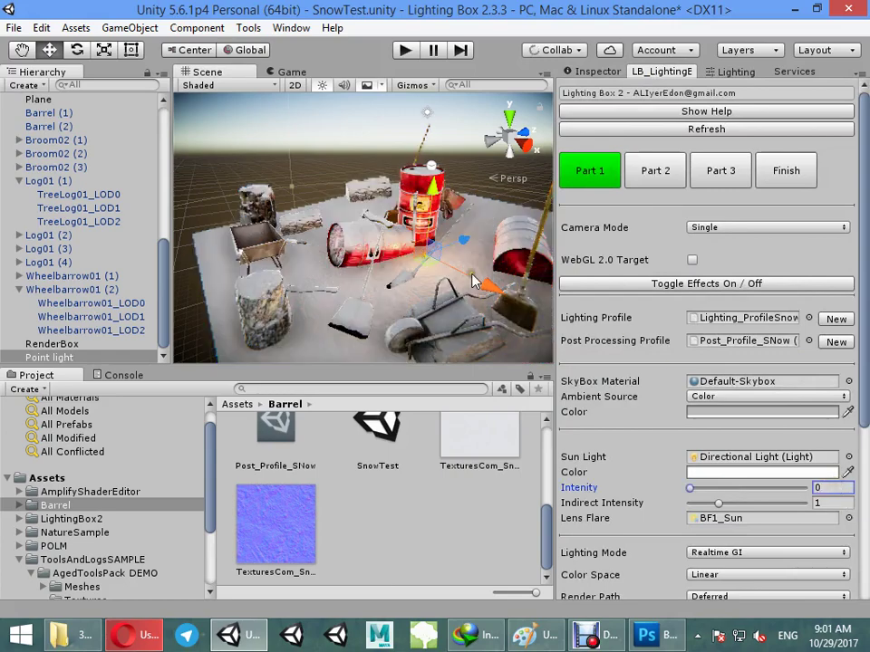
Raise the orange point light above the ground and set its intensity to 1.43
right_drag(305, 125, 401, 270)
click(400, 268)
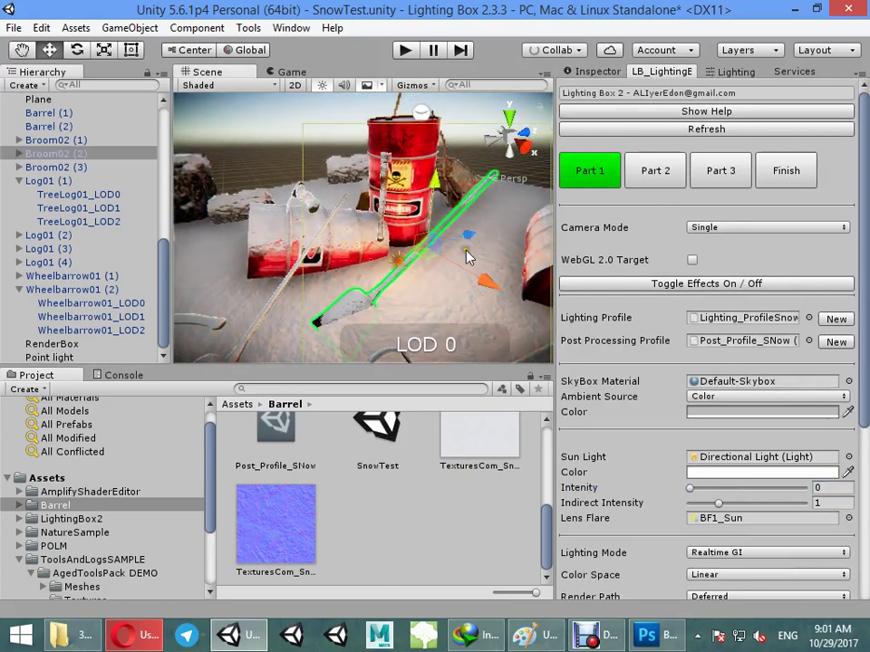
click(587, 72)
click(398, 262)
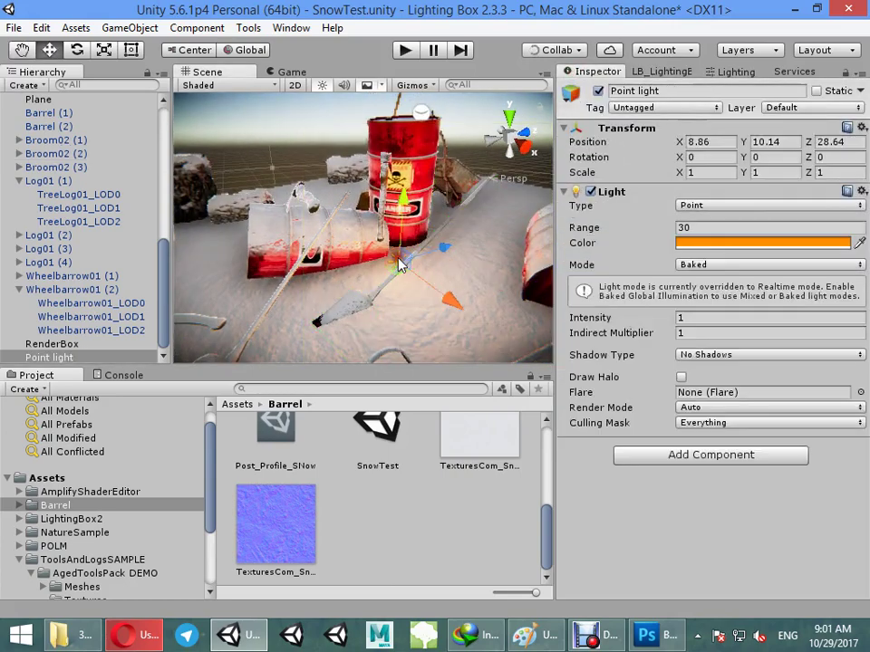
double_click(700, 321)
text(2)
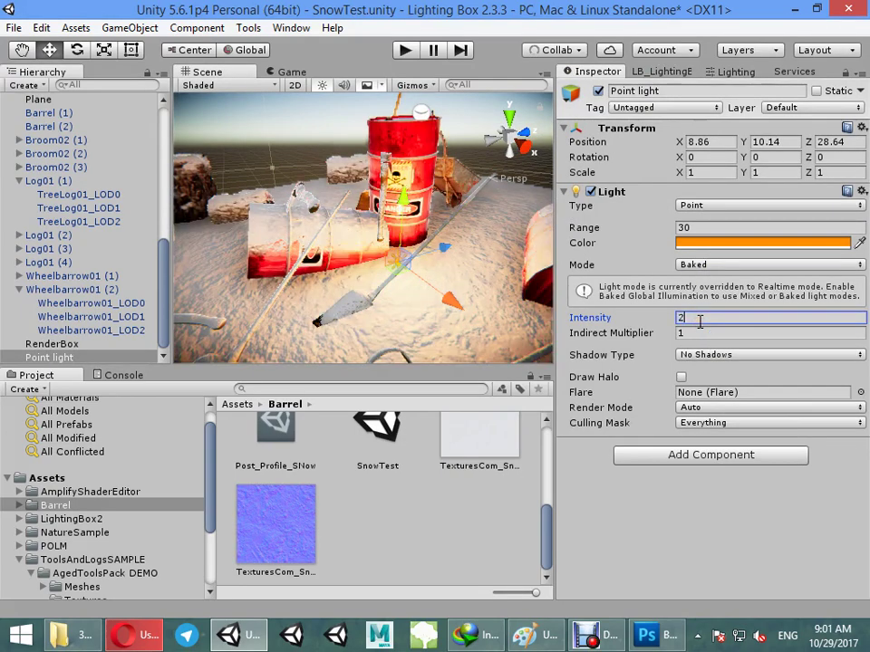
drag(384, 268, 394, 168)
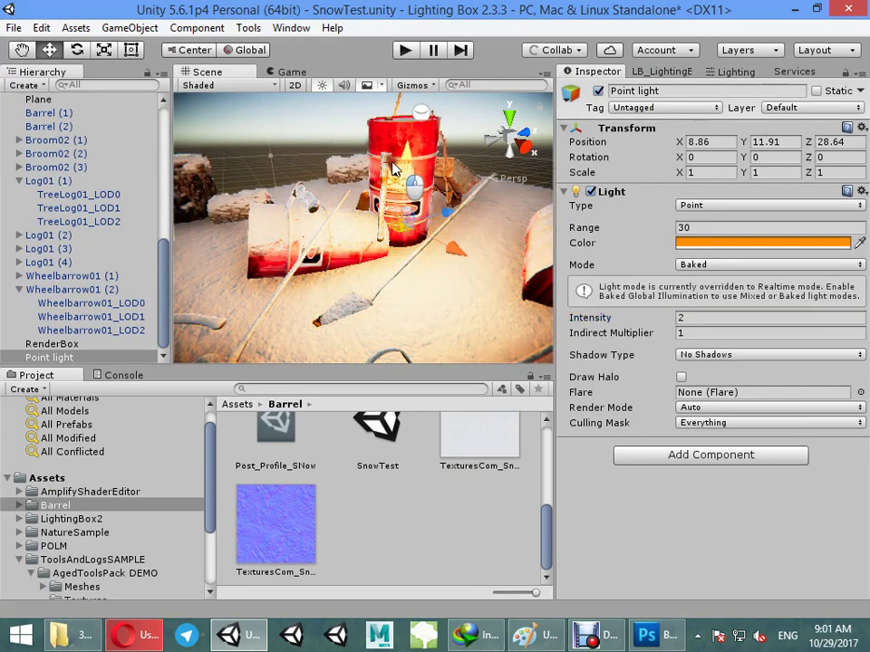
text(1.43)
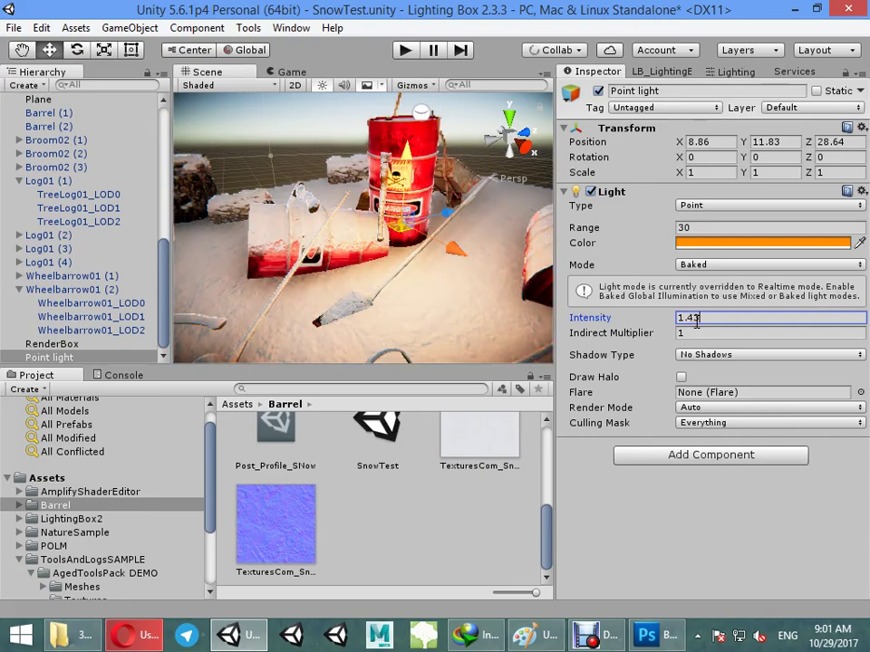
scroll(370, 249, down, 5)
Duplicate the point light twice and make a copy green with intensity 2
key(ctrl+d)
mouse_move(435, 218)
mouse_down()
mouse_move(224, 240)
mouse_move(380, 172)
mouse_up()
key(ctrl+d)
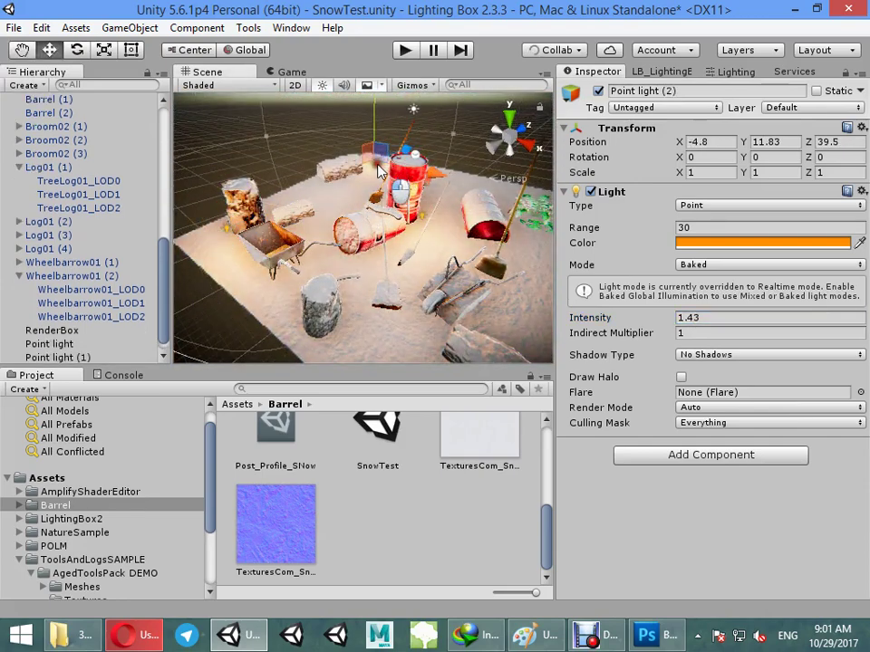
click(785, 242)
drag(590, 250, 593, 218)
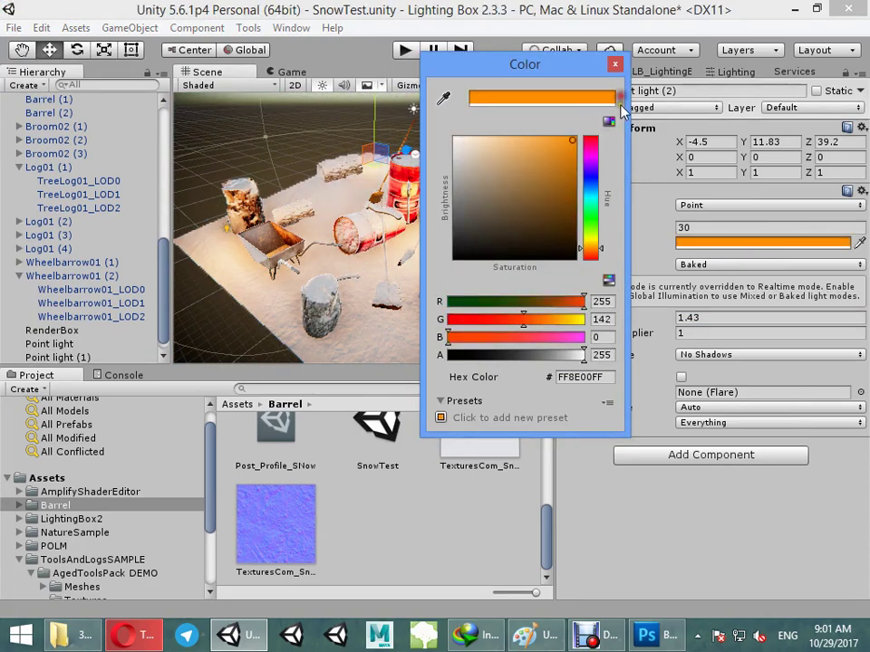
click(719, 319)
text(2)
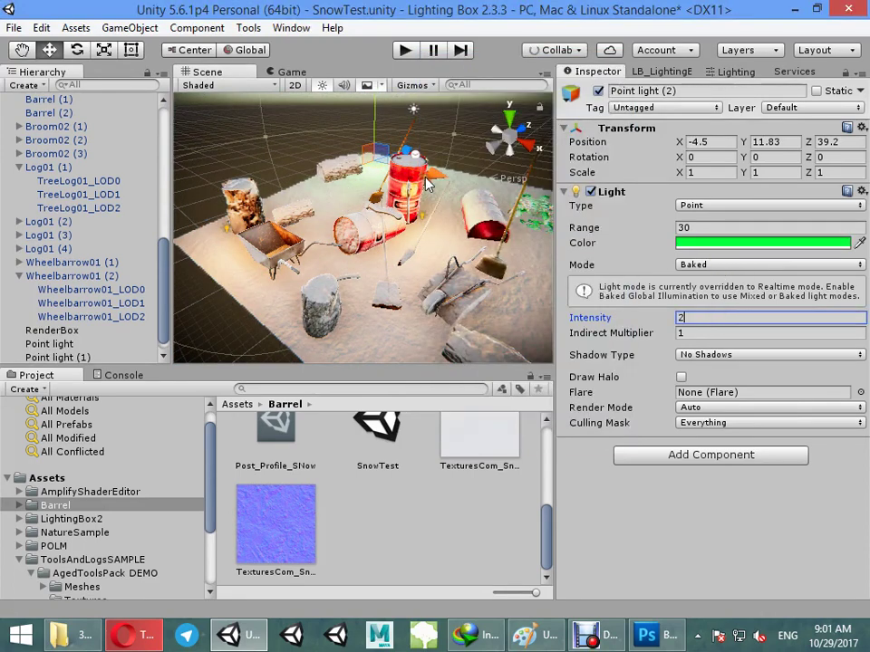
Undo the green light's move, then recolour the light red and deselect it
drag(428, 184, 521, 194)
click(700, 242)
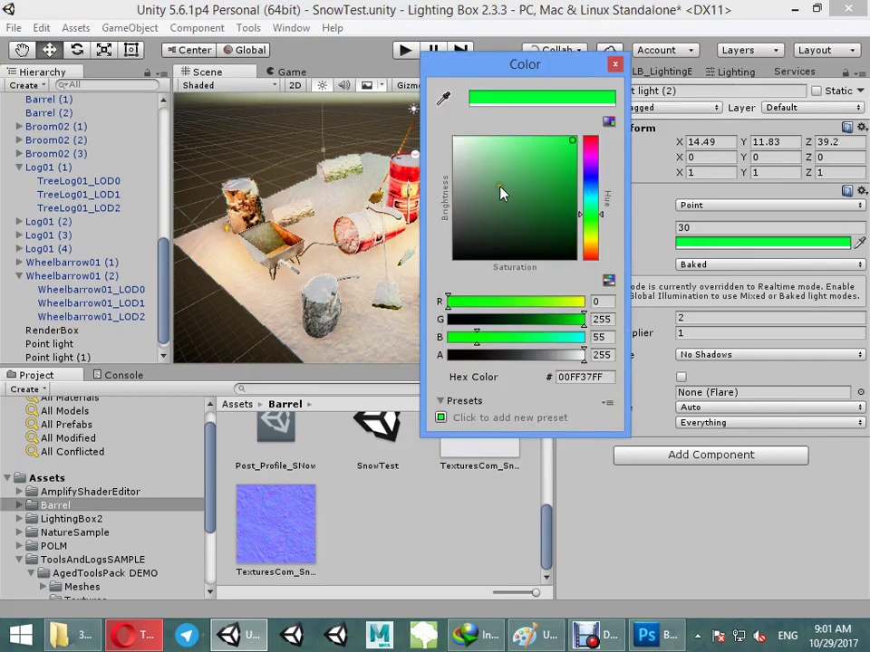
key(ctrl+z)
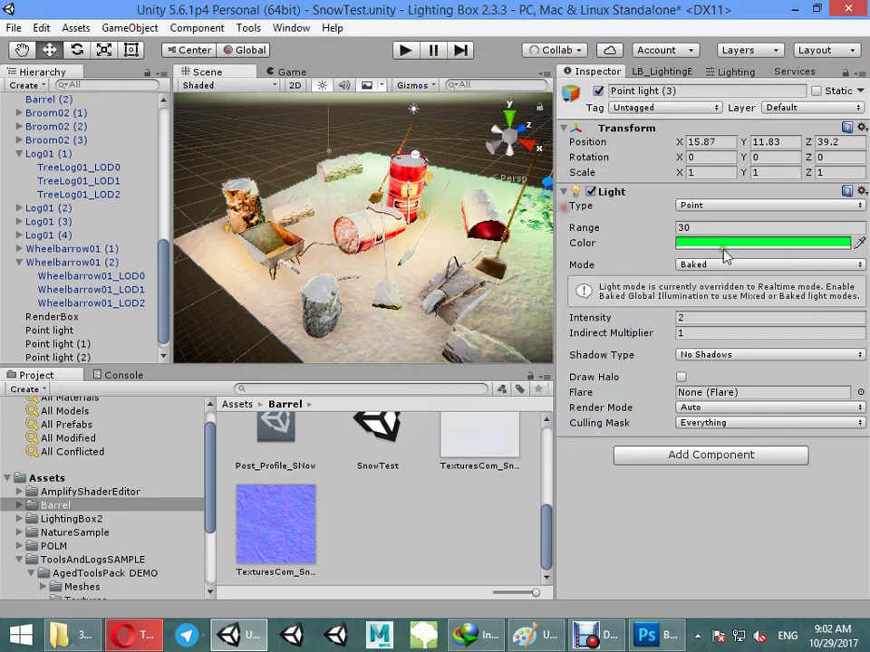
click(725, 257)
click(589, 139)
click(240, 145)
click(318, 121)
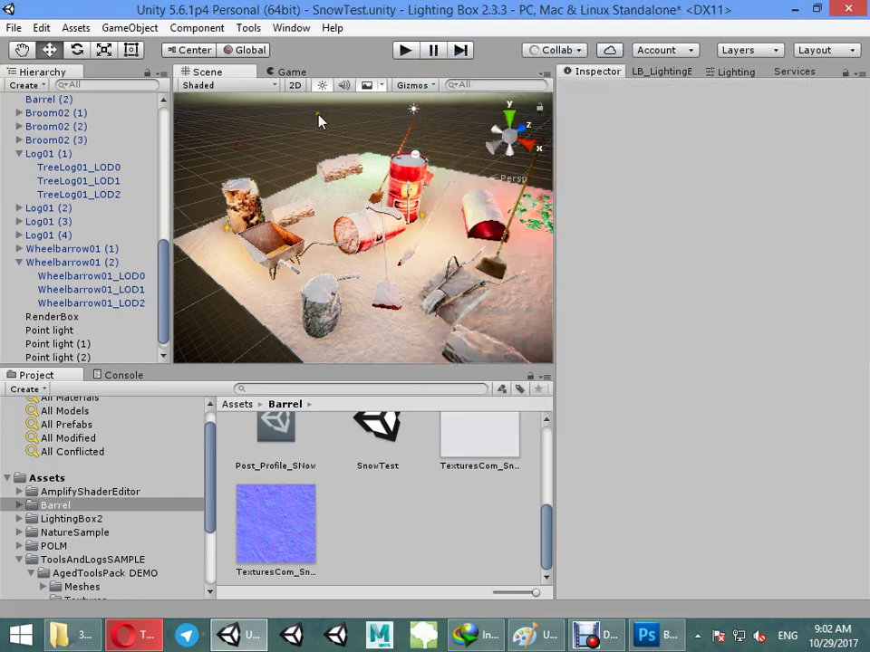
mouse_move(379, 305)
right_down()
mouse_move(351, 242)
mouse_move(51, 216)
mouse_move(361, 240)
right_up()
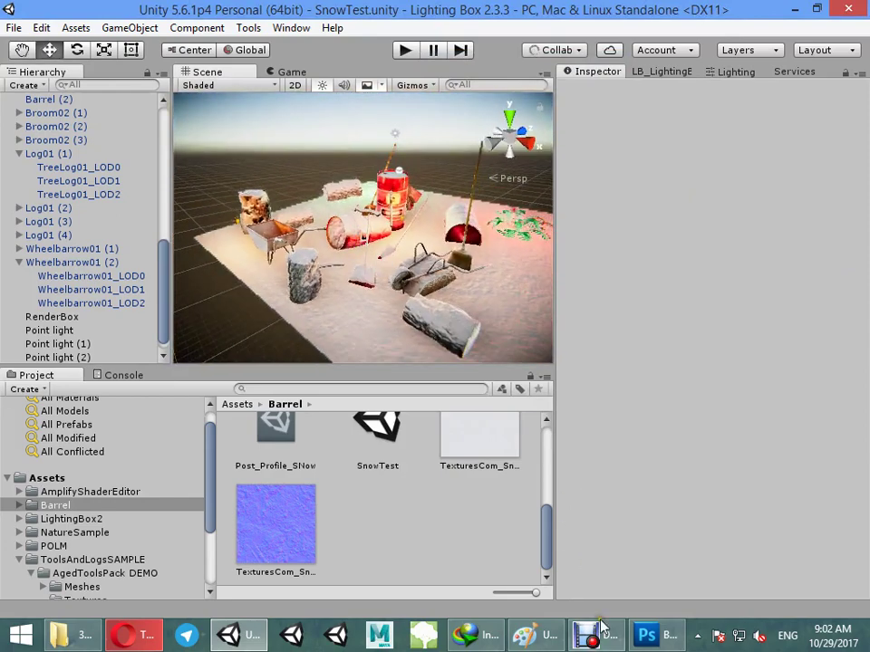
mouse_move(353, 209)
right_down()
mouse_move(357, 216)
mouse_move(271, 215)
mouse_move(811, 238)
right_up()
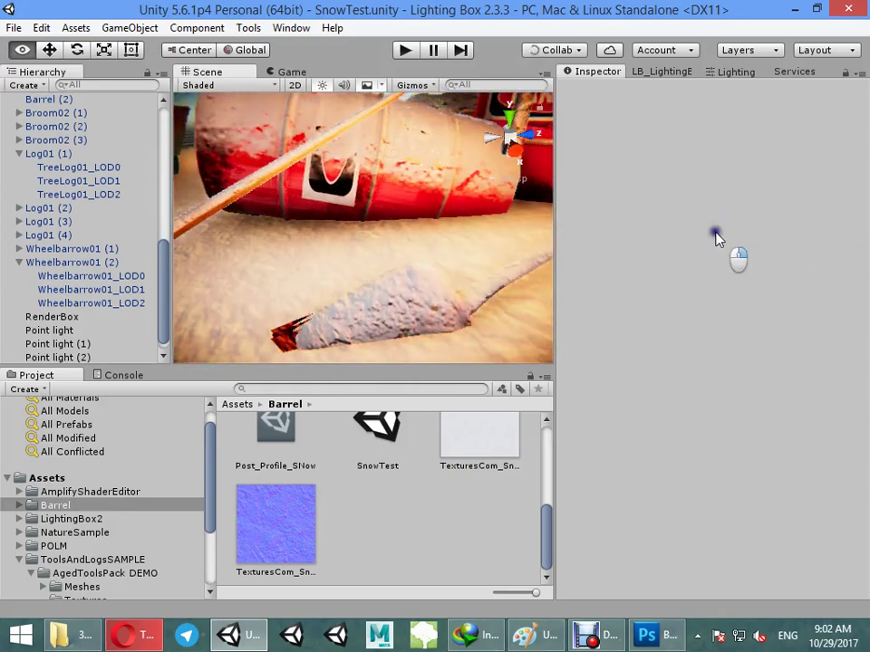
right_drag(223, 270, 422, 258)
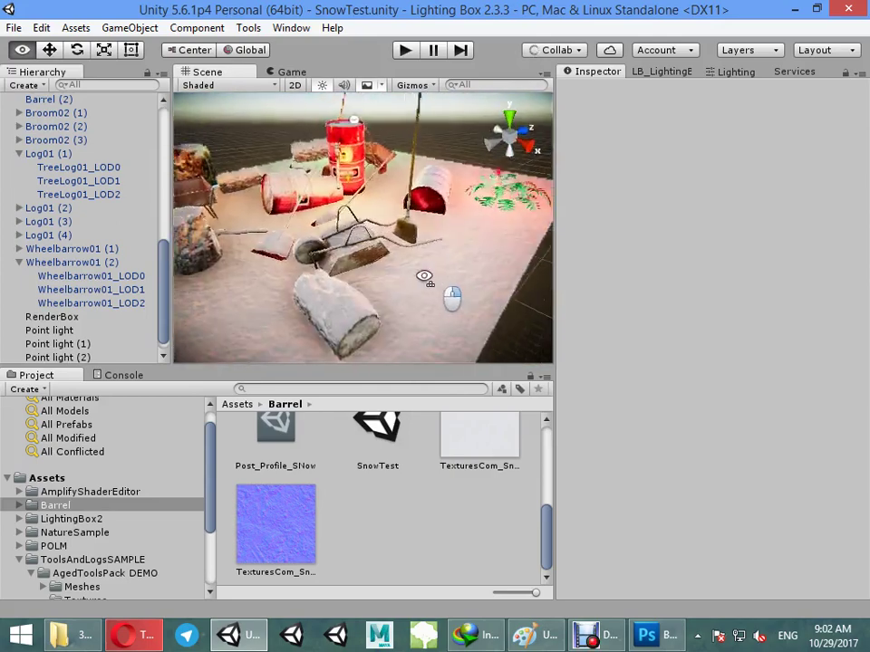
right_drag(421, 257, 634, 494)
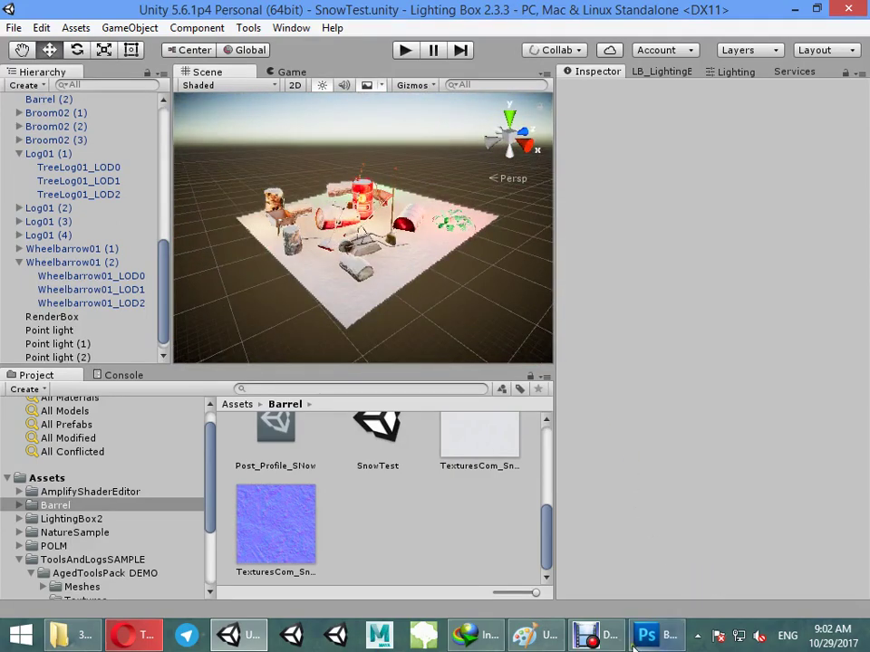